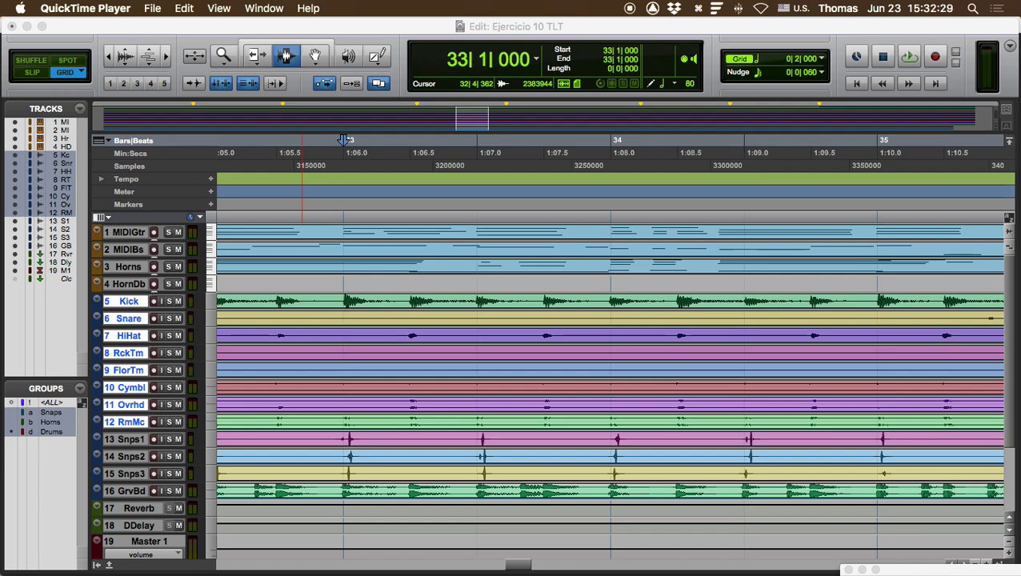
# Step: Bring Pro Tools to the front and switch from the Edit window to the Mix window
pyautogui.press('super+equal')
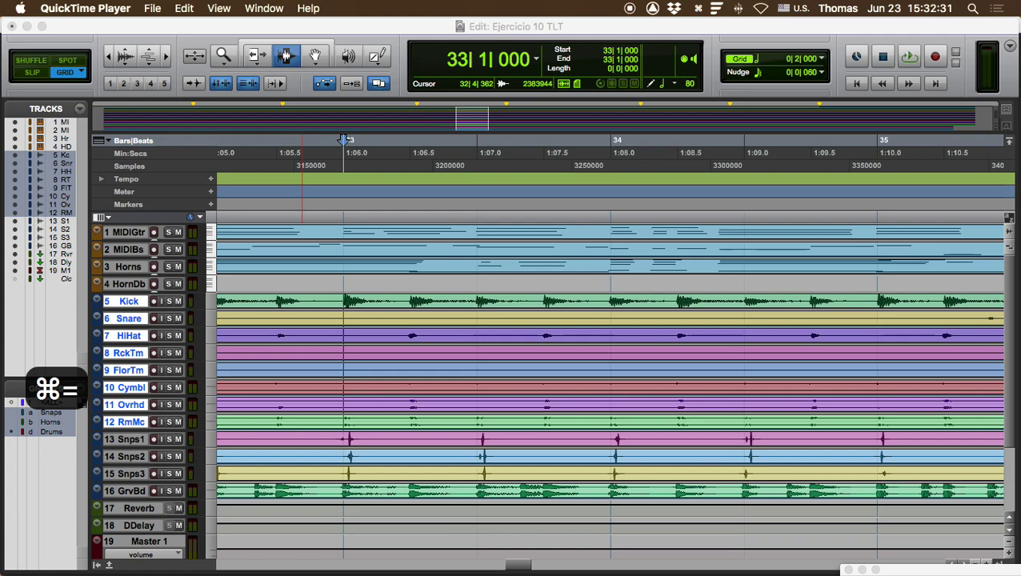
pyautogui.click(311, 310)
pyautogui.press('super+equal')
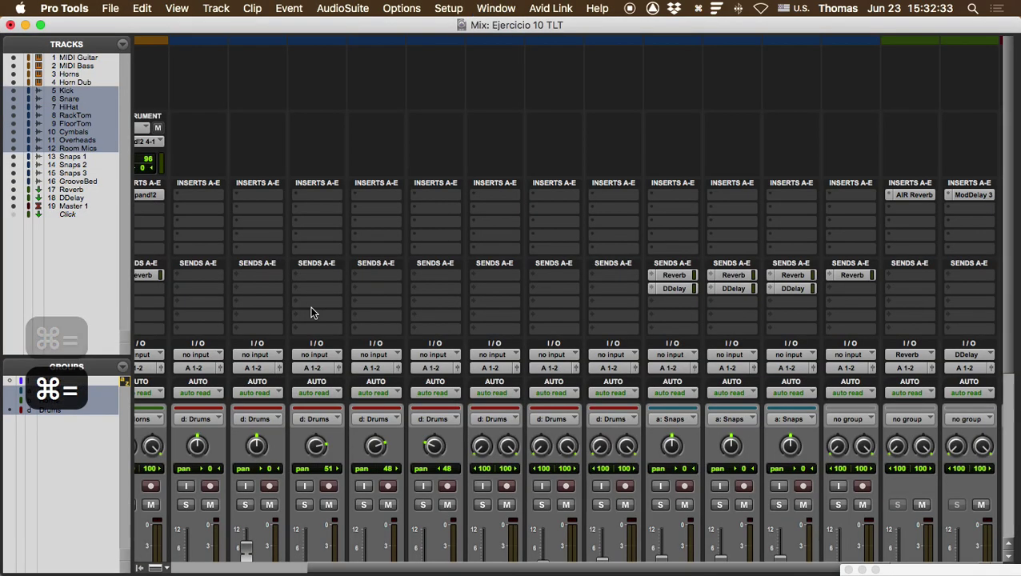
# Step: Select only the drum tracks, from Kick through Room Mics
pyautogui.scroll(-5, 563, 318)
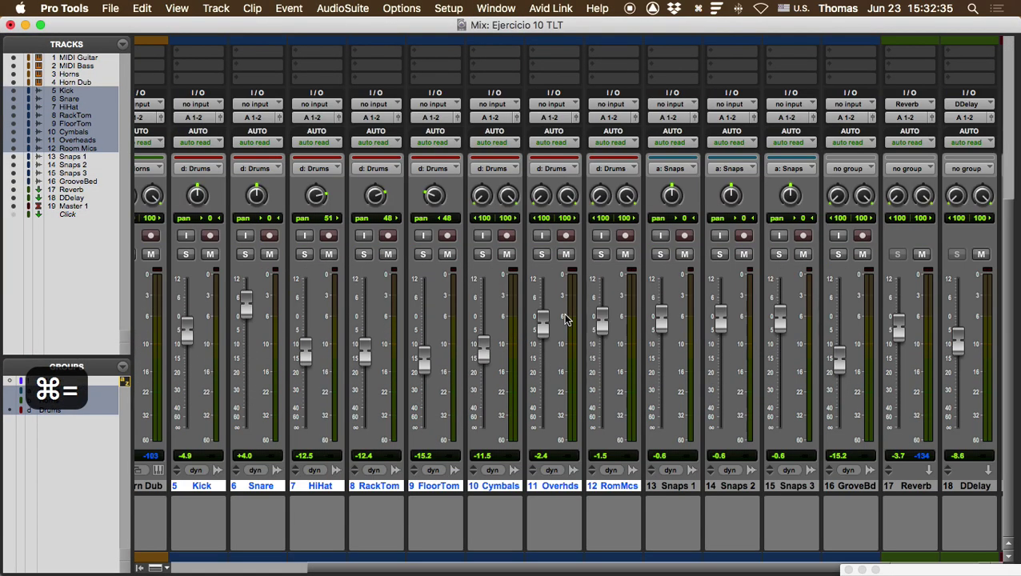
pyautogui.click(316, 517)
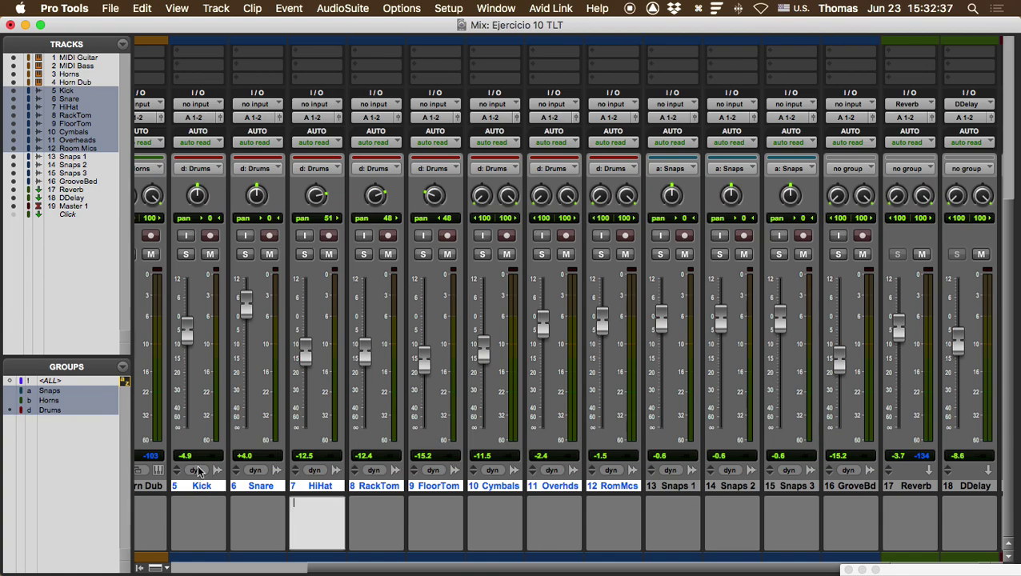
pyautogui.click(159, 485)
pyautogui.click(203, 487)
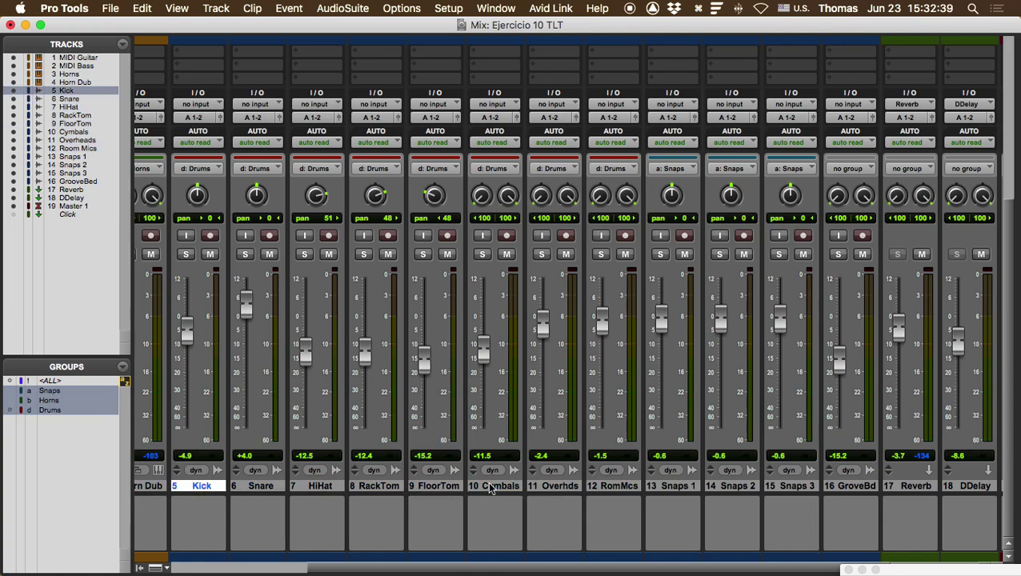
pyautogui.keyDown('shift'); pyautogui.click(629, 486); pyautogui.keyUp('shift')
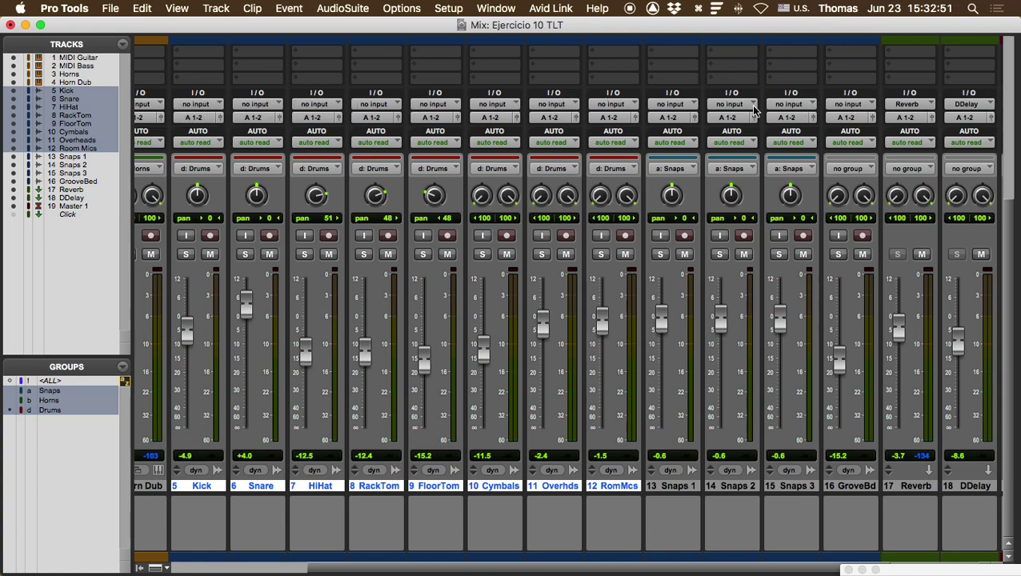
# Step: Set the input of all selected mono drum tracks at once to Bus 9 (Mono), and change it to Bus 14 (Mono)
pyautogui.click(201, 110)
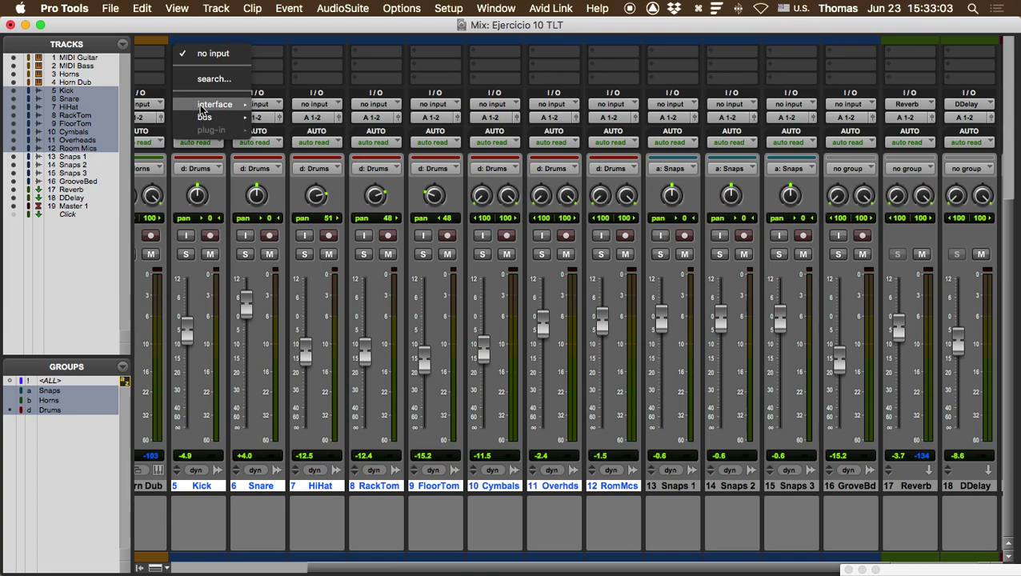
pyautogui.moveTo(207, 118)
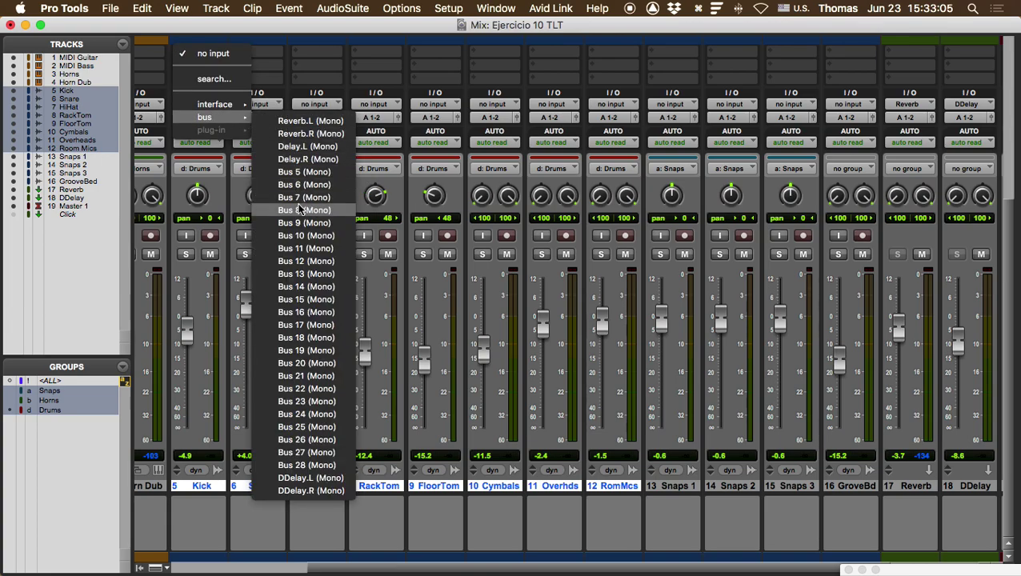
pyautogui.keyDown('alt'); pyautogui.keyDown('shift'); pyautogui.click(300, 223); pyautogui.keyUp('shift'); pyautogui.keyUp('alt')
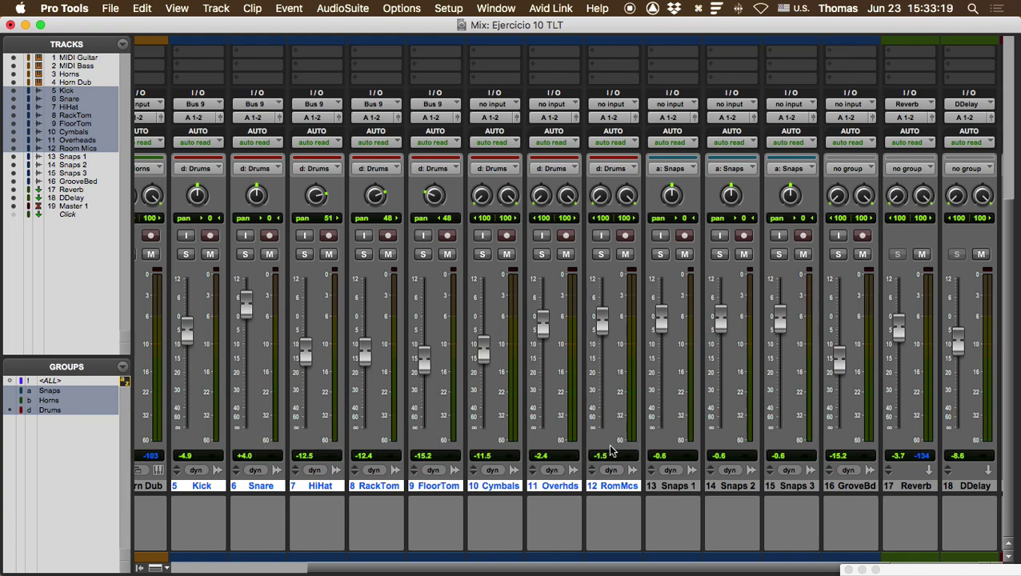
pyautogui.click(205, 108)
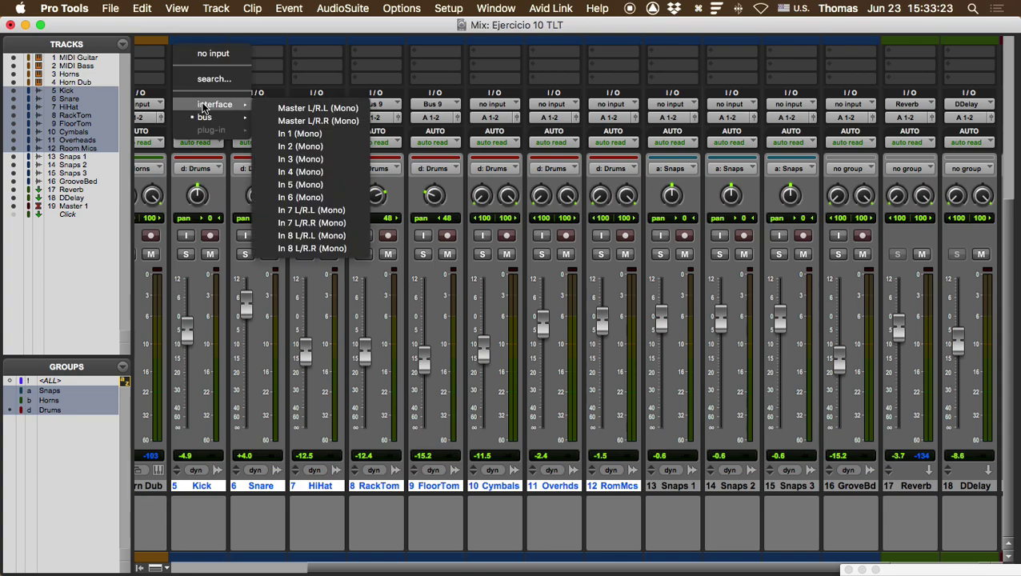
pyautogui.moveTo(220, 119)
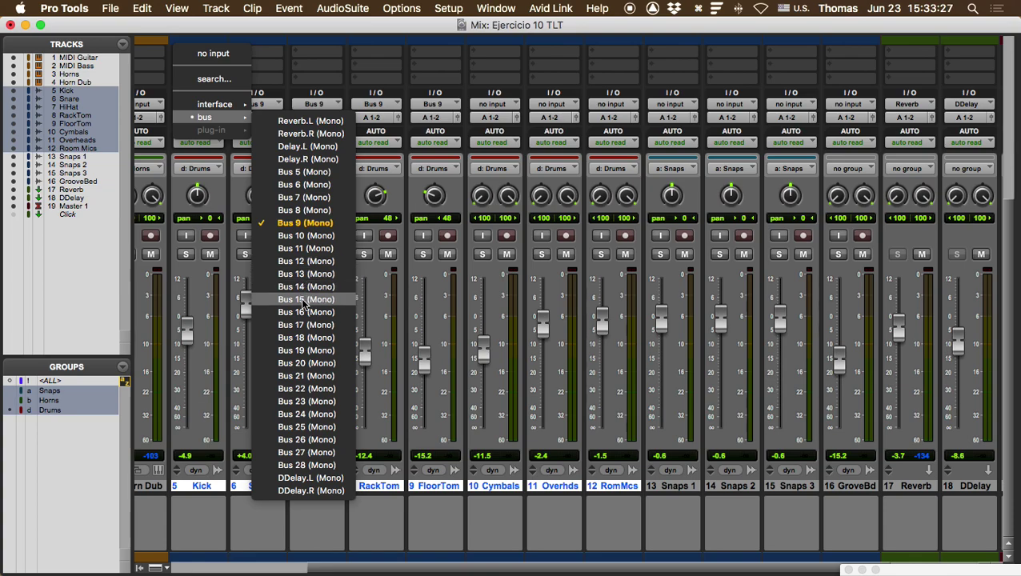
pyautogui.press('Escape')
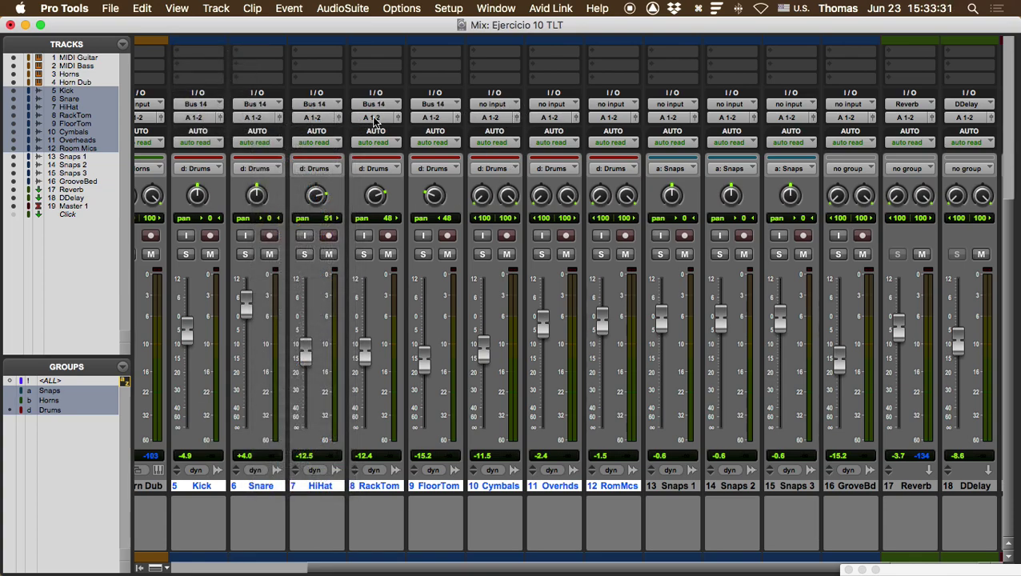
# Step: Switch the output of all selected drum tracks at once to A 3-4 (Stereo), and set it back to A 1-2 (Stereo)
pyautogui.click(204, 120)
pyautogui.moveTo(236, 120)
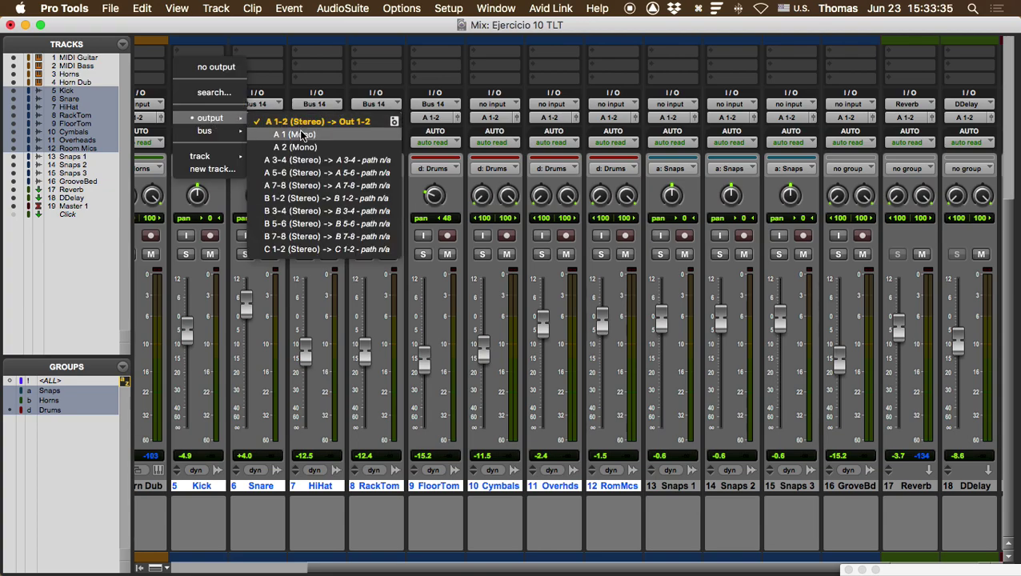
pyautogui.click(304, 160)
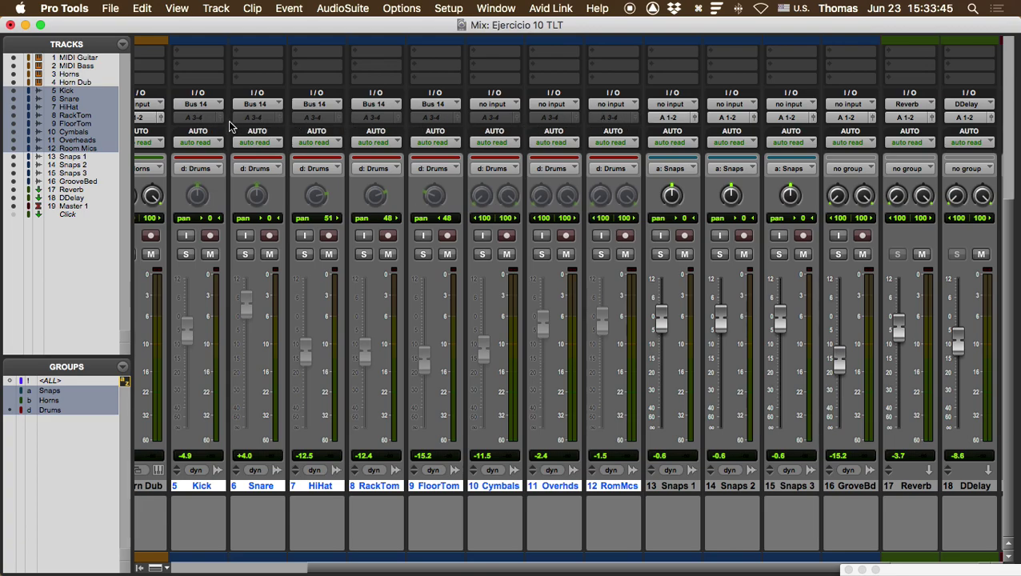
pyautogui.click(198, 120)
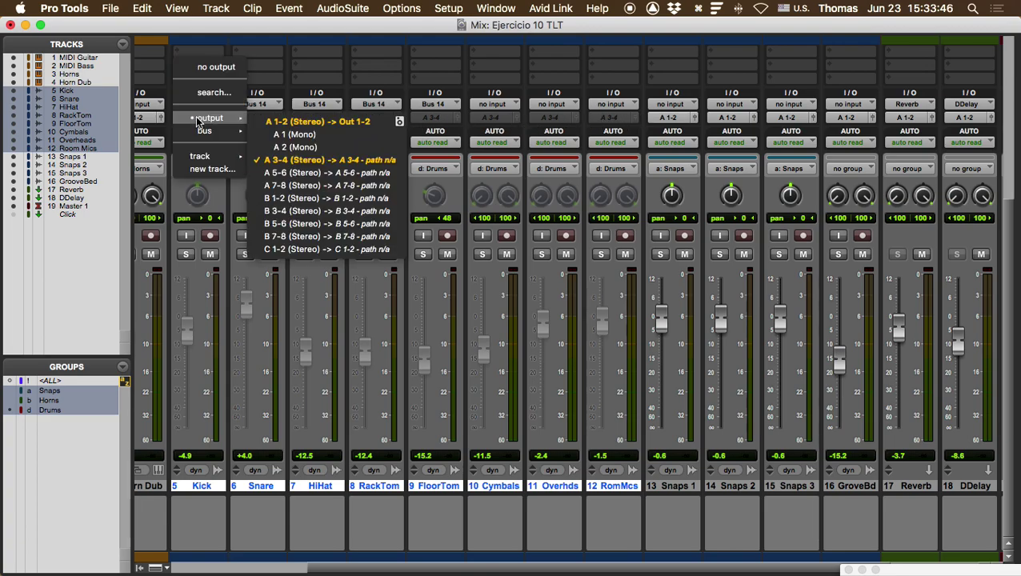
pyautogui.click(273, 126)
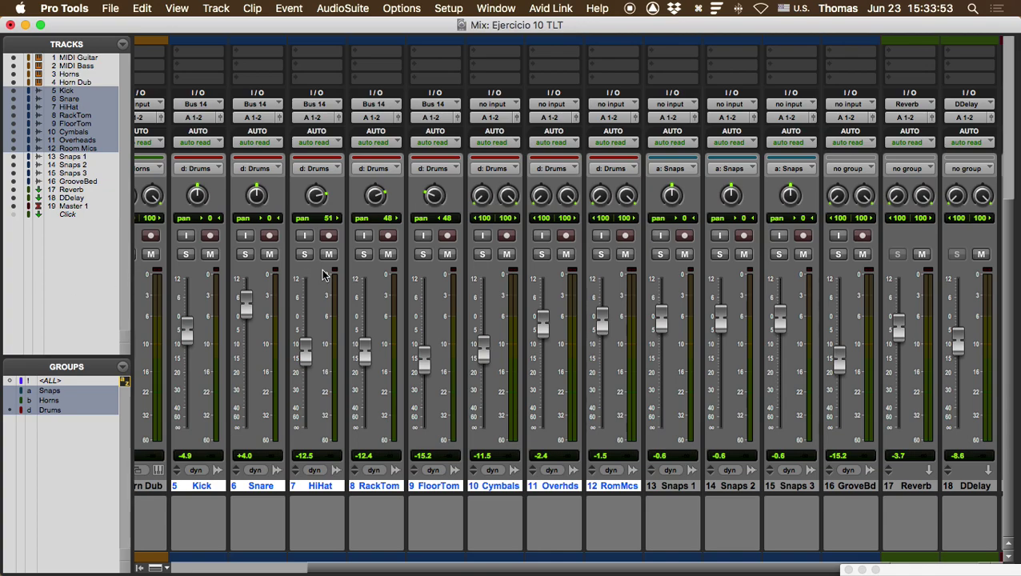
# Step: Insert an EQ3 1-Band plug-in in the third insert slot of all selected drum tracks and close its window
pyautogui.scroll(3, 323, 275)
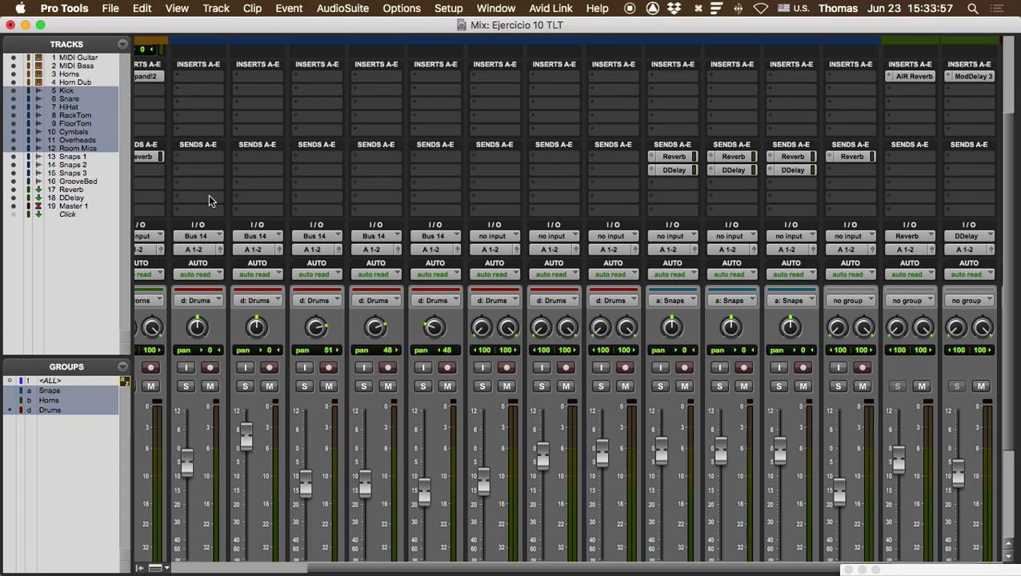
pyautogui.click(197, 104)
pyautogui.moveTo(197, 104)
pyautogui.moveTo(303, 104)
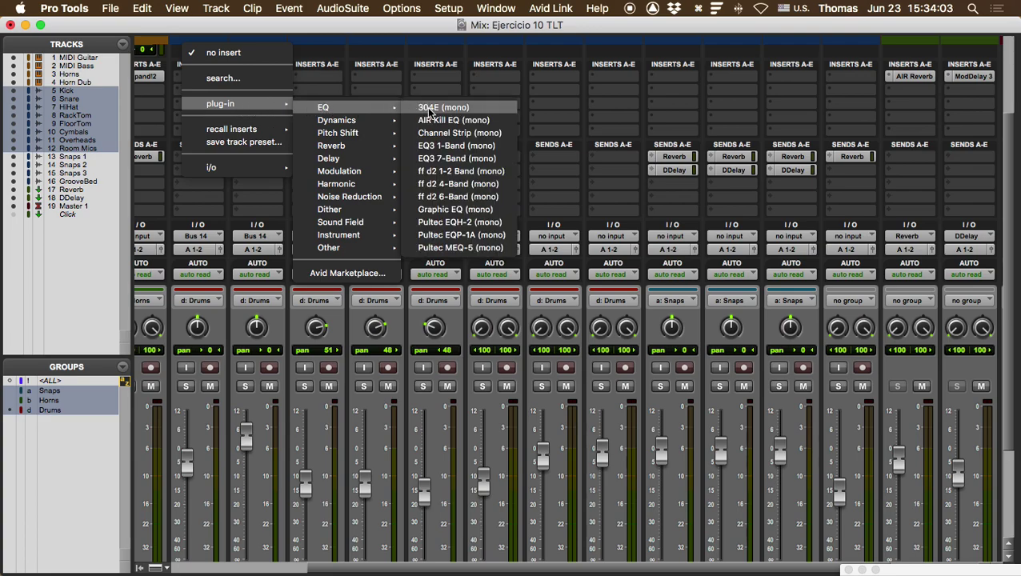
pyautogui.click(434, 145)
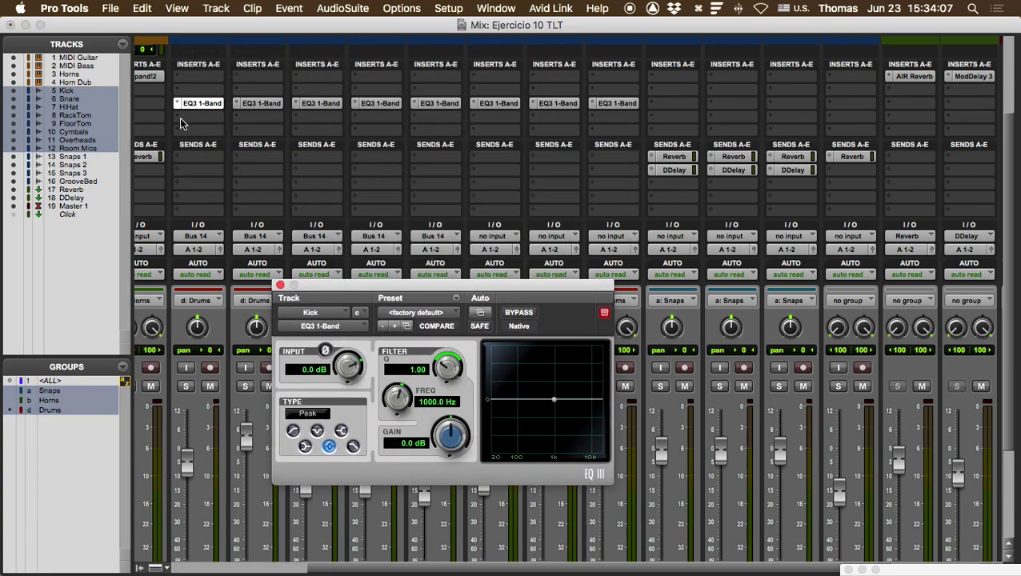
pyautogui.click(280, 286)
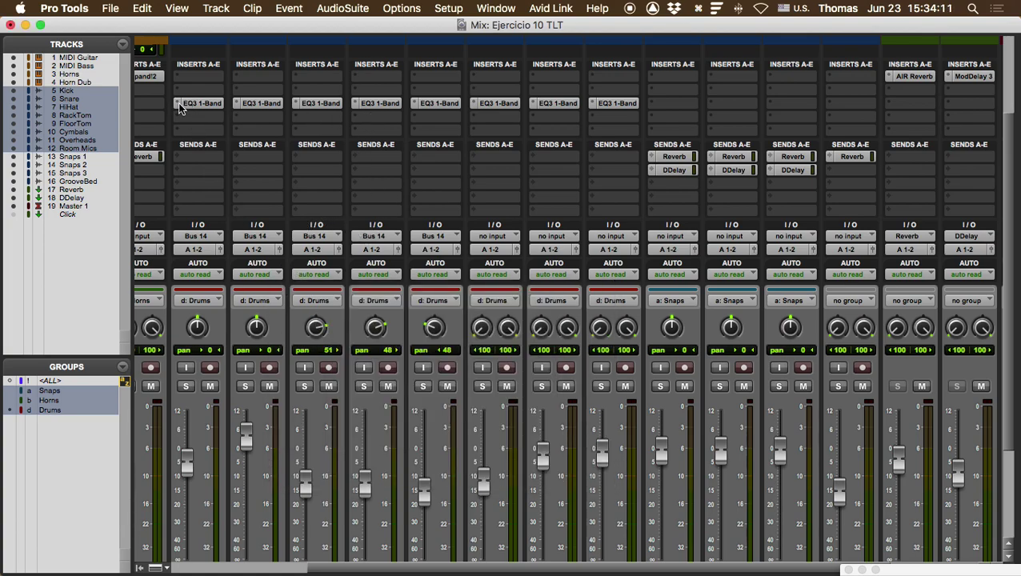
# Step: Remove the EQ3 1-Band insert from all selected drum tracks at once
pyautogui.click(180, 108)
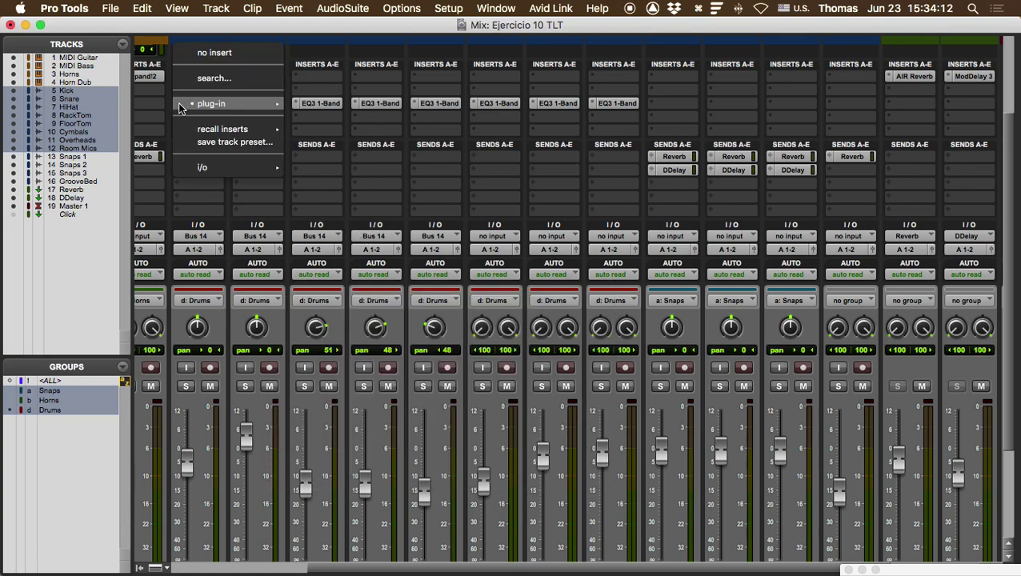
pyautogui.click(204, 52)
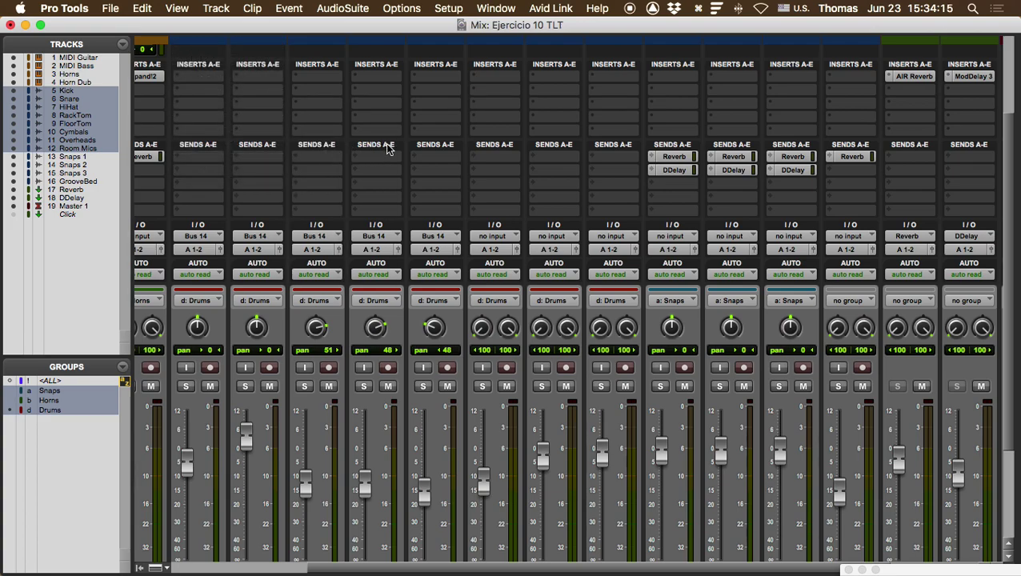
# Step: Mute and unmute the Kick track while the Drums group is active
pyautogui.scroll(-5, 385, 143)
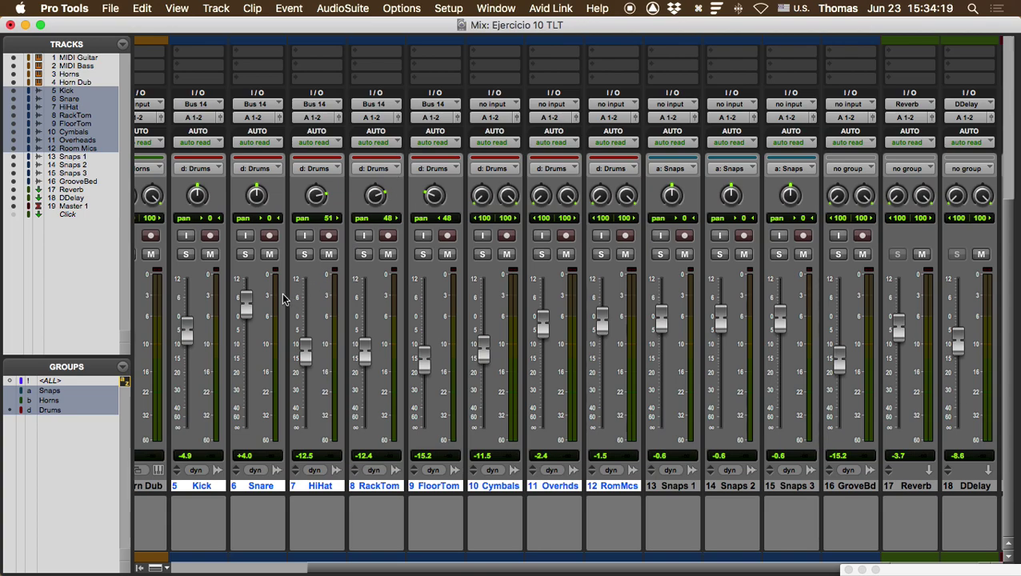
pyautogui.click(210, 255)
pyautogui.click(210, 255)
# Step: Deactivate the Drums, Horns and Snaps mix groups
pyautogui.click(53, 410)
pyautogui.click(52, 400)
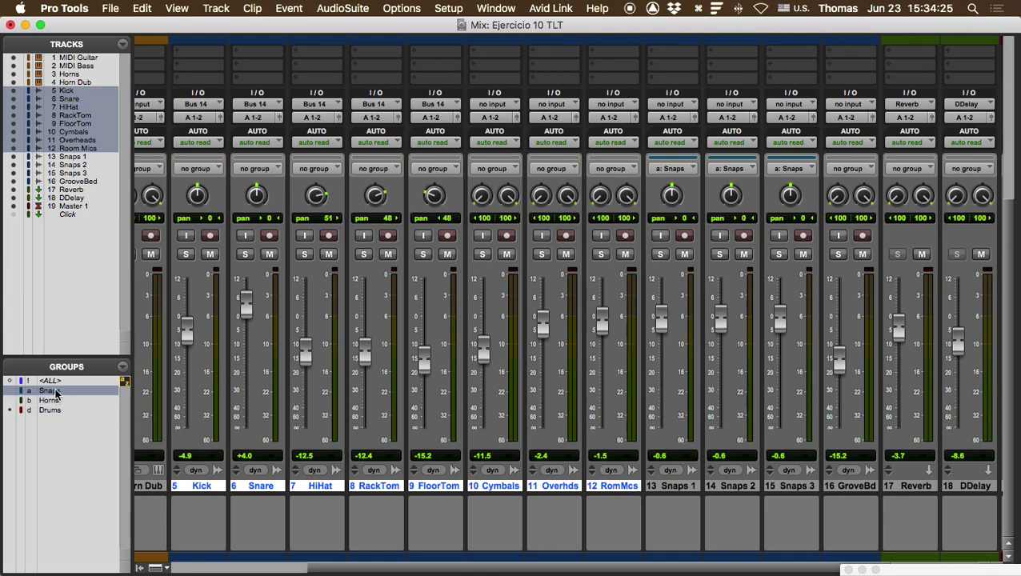
pyautogui.click(53, 392)
# Step: Mute and unmute all selected drum tracks together several times with the groups inactive
pyautogui.click(209, 255)
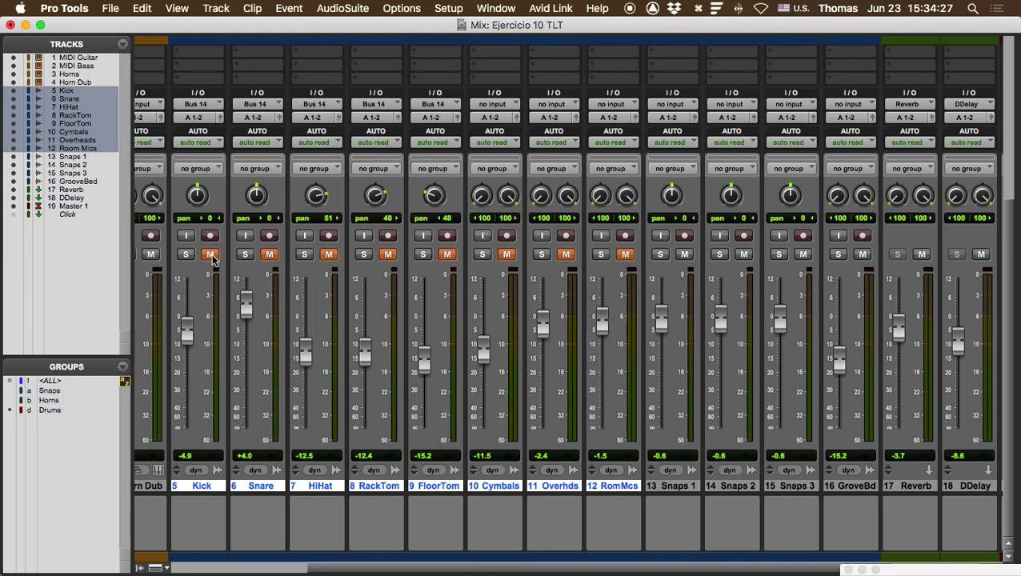
pyautogui.click(211, 255)
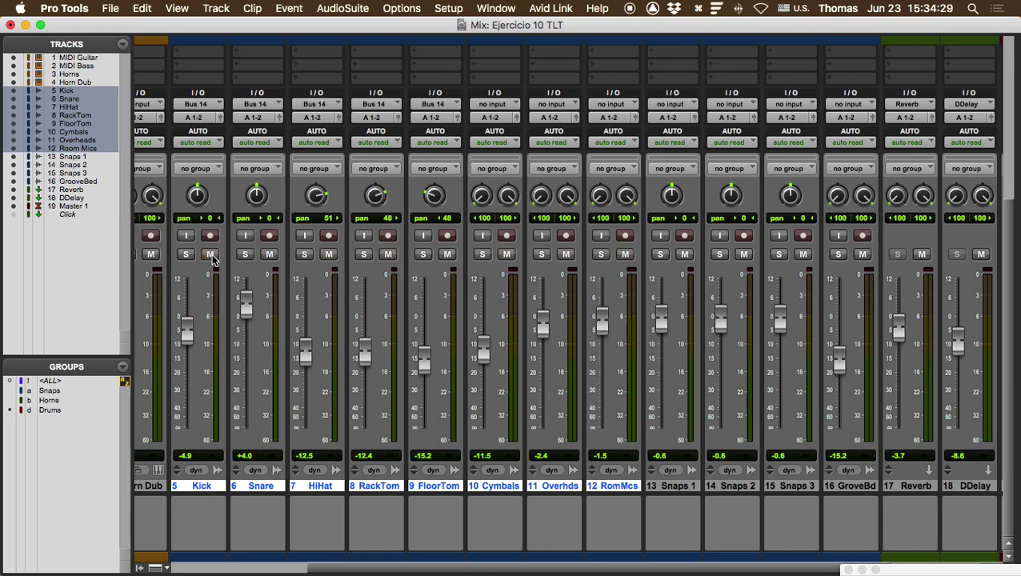
pyautogui.click(211, 254)
pyautogui.click(211, 255)
pyautogui.click(210, 254)
pyautogui.click(268, 254)
pyautogui.click(329, 255)
pyautogui.click(269, 254)
pyautogui.click(211, 255)
pyautogui.click(211, 254)
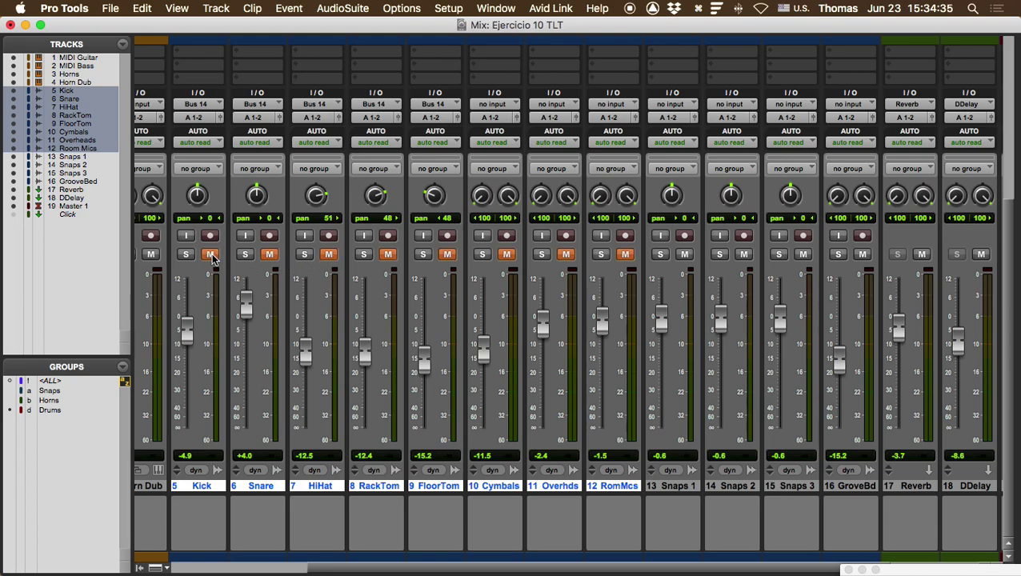
pyautogui.click(210, 254)
pyautogui.click(210, 255)
pyautogui.click(211, 255)
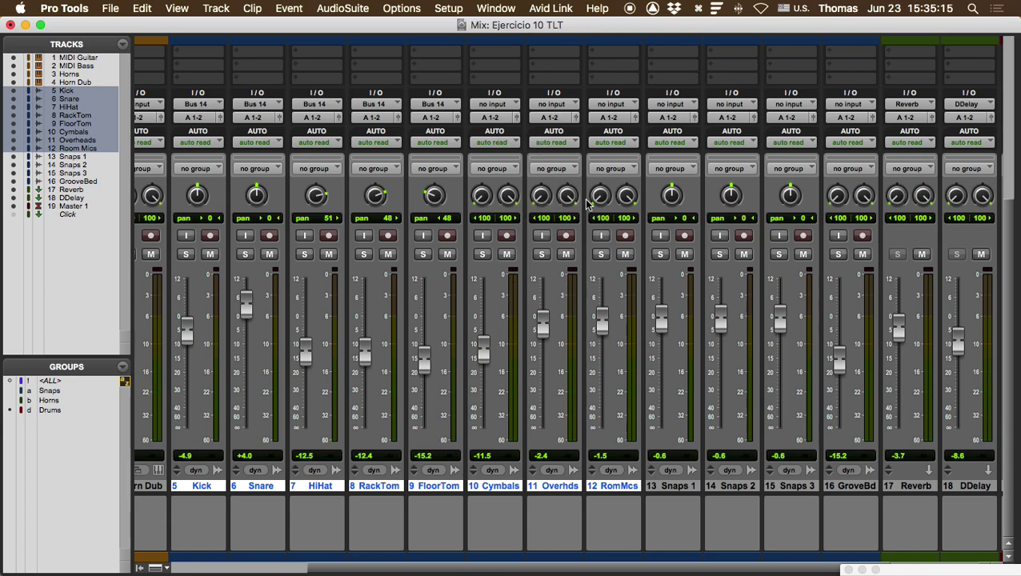
# Step: Reset the input of all selected mono drum tracks at once to no input
pyautogui.click(201, 109)
pyautogui.click(203, 56)
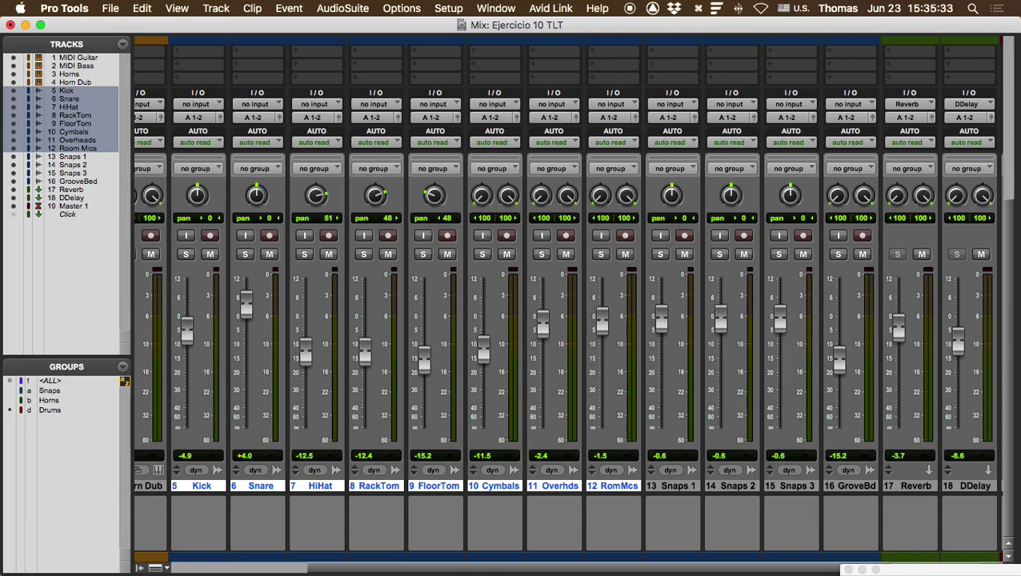
# Step: Route the outputs of all selected drum tracks to a new stereo Aux Input track named Bataca, placed directly after Room Mics
pyautogui.click(193, 120)
pyautogui.moveTo(211, 123)
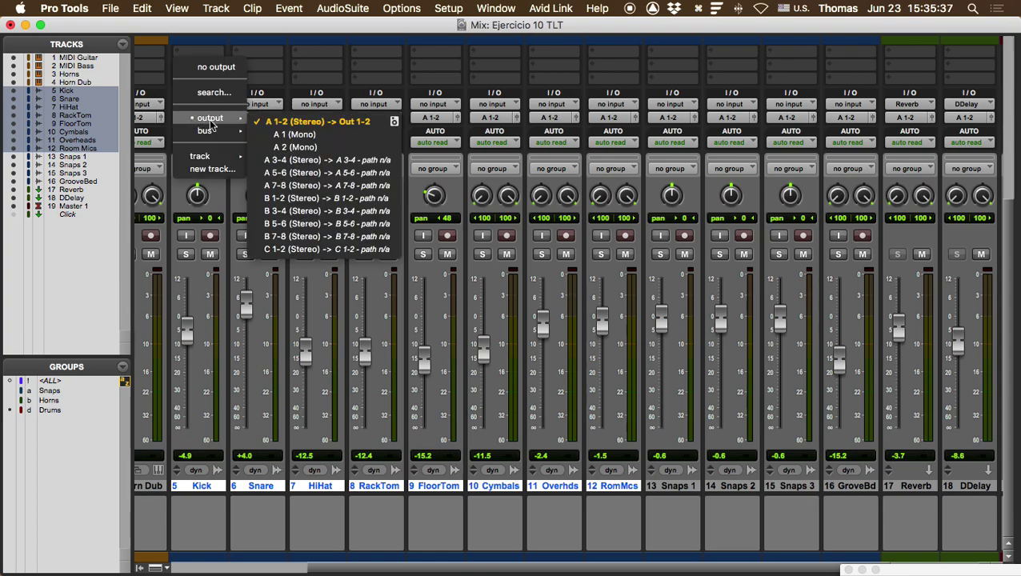
pyautogui.click(212, 169)
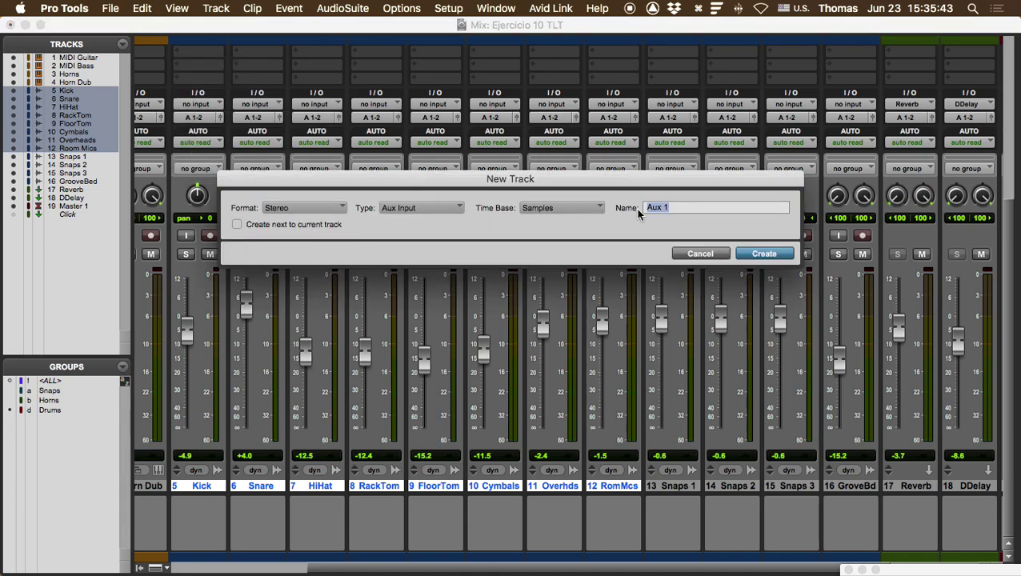
pyautogui.write('Bataca')
pyautogui.press('Return')
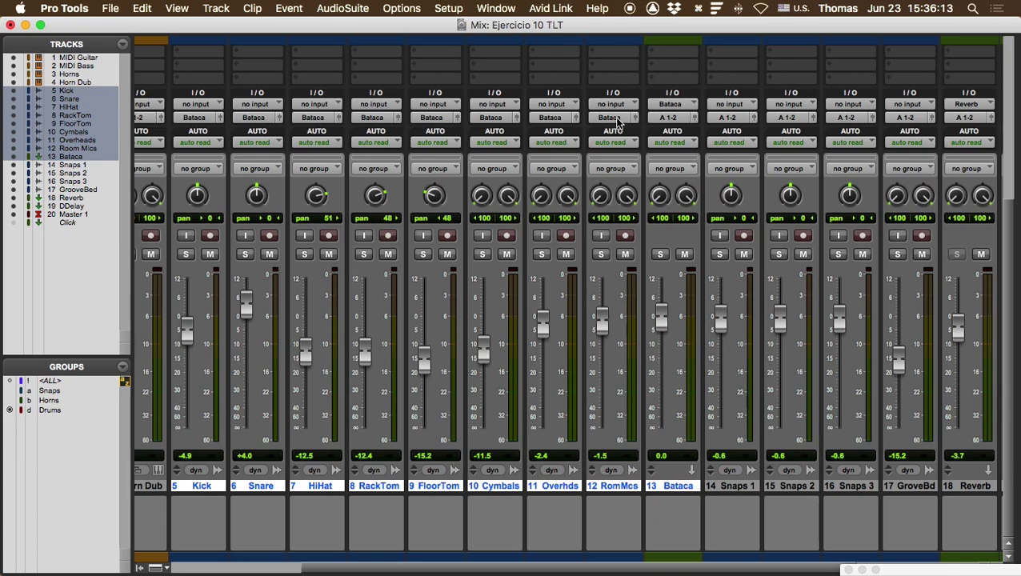
# Step: Rename the bus feeding the Bataca aux track as BTK from the Kick track's output
pyautogui.rightClick(188, 122)
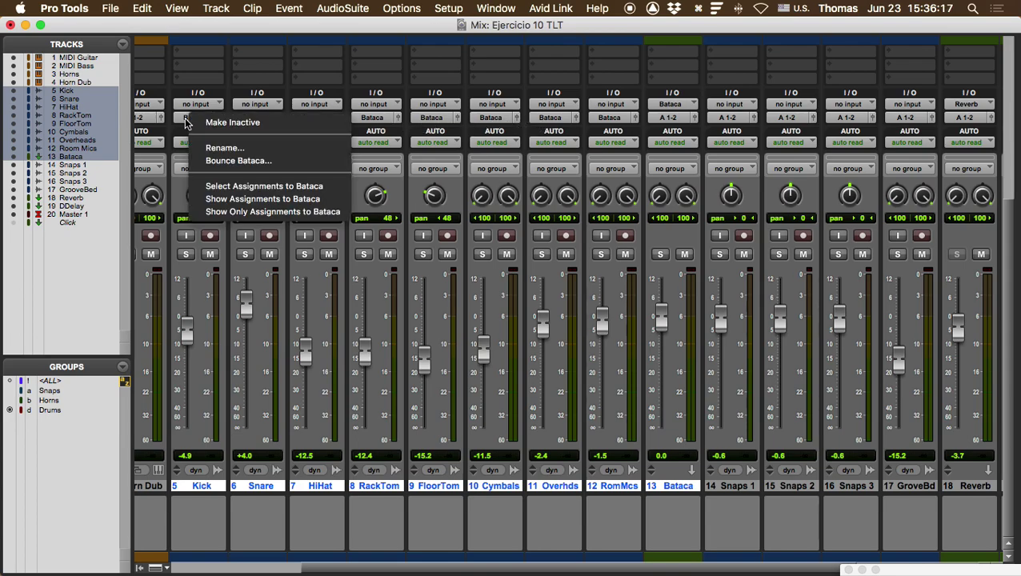
pyautogui.click(221, 146)
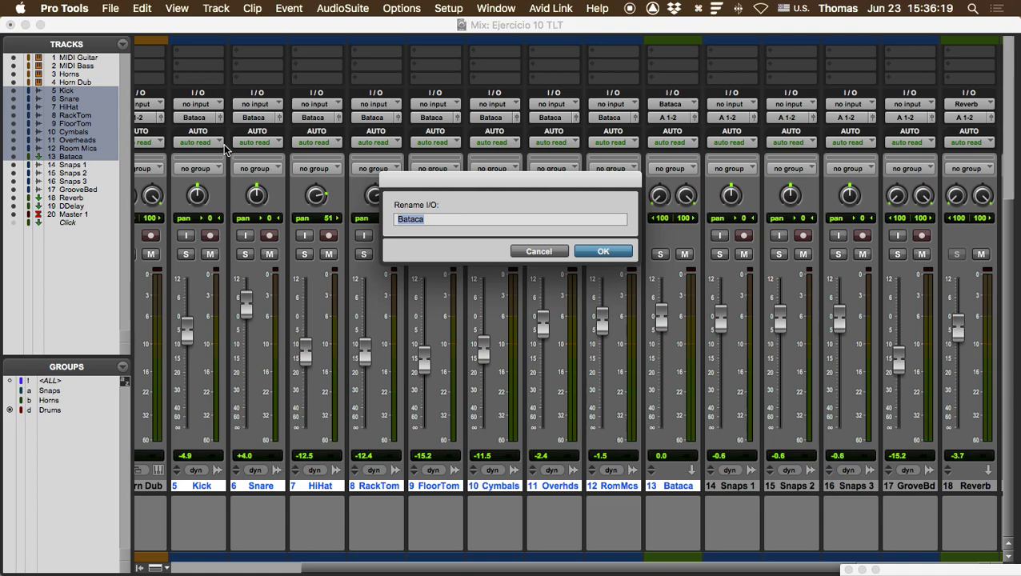
pyautogui.write('BTK')
pyautogui.press('Return')
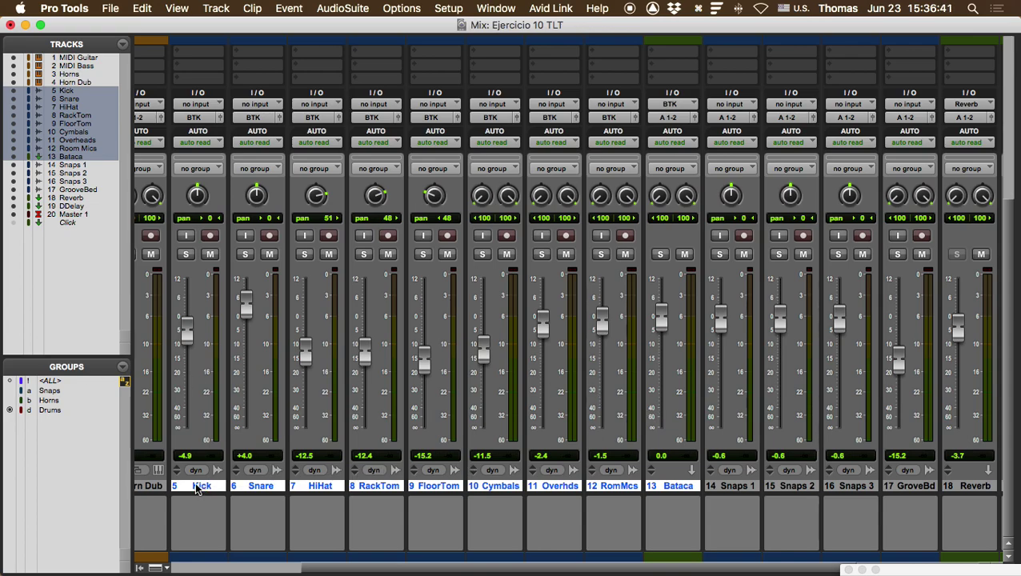
# Step: Clear the drum track selection and hide the drum tracks from Kick to Room Mics, keeping Bataca shown
pyautogui.click(630, 525)
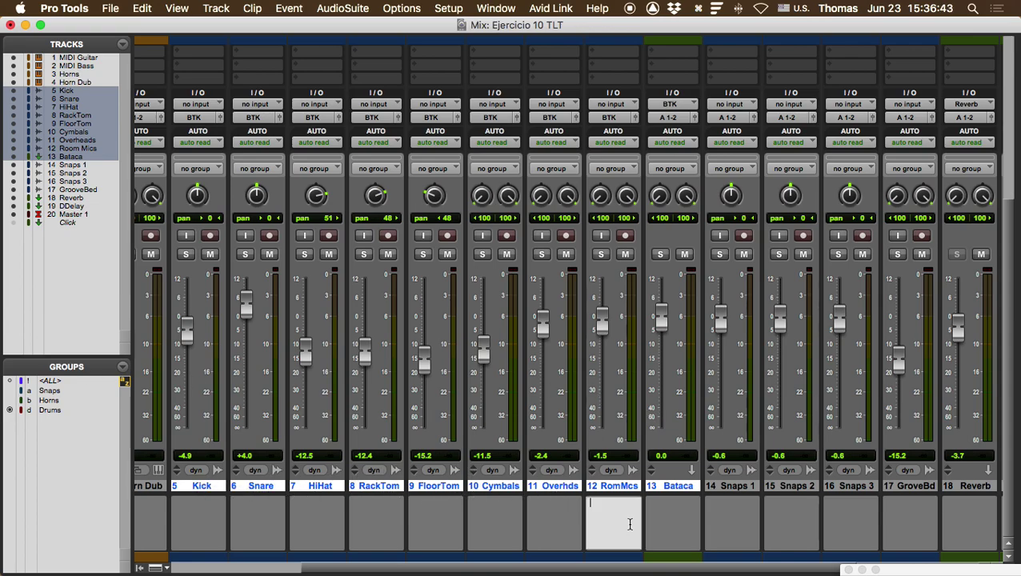
pyautogui.click(676, 519)
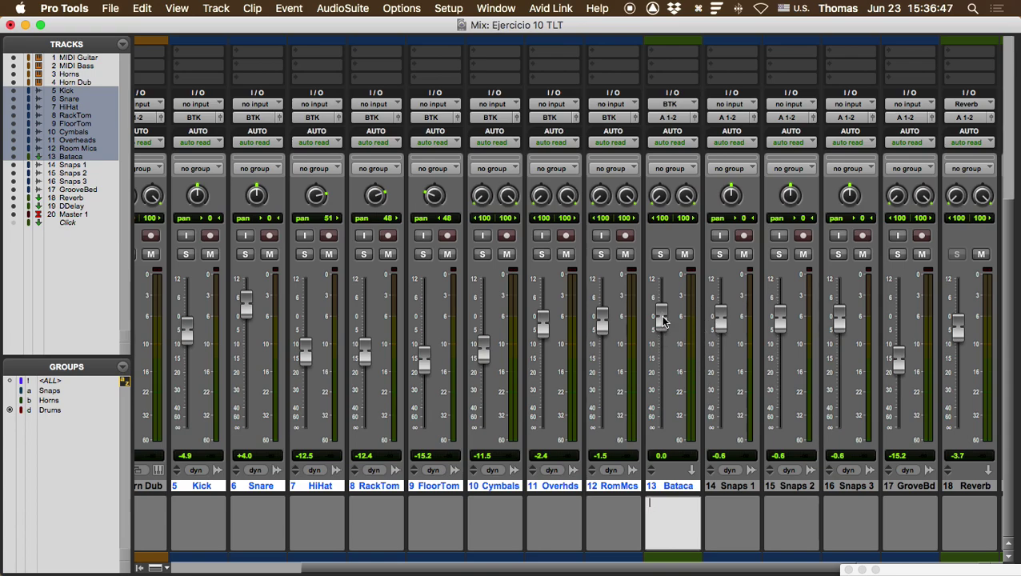
pyautogui.click(68, 222)
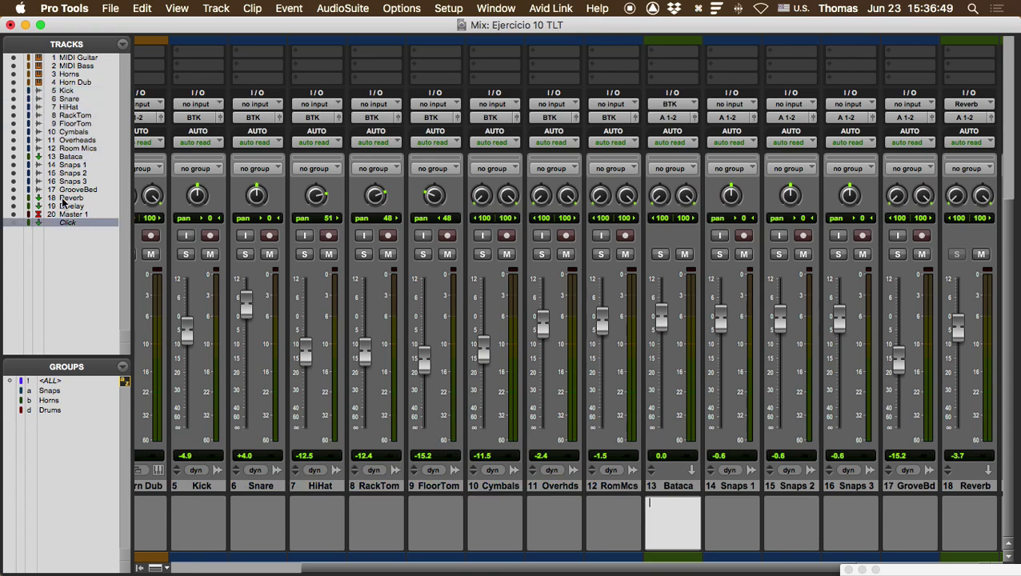
pyautogui.click(13, 134)
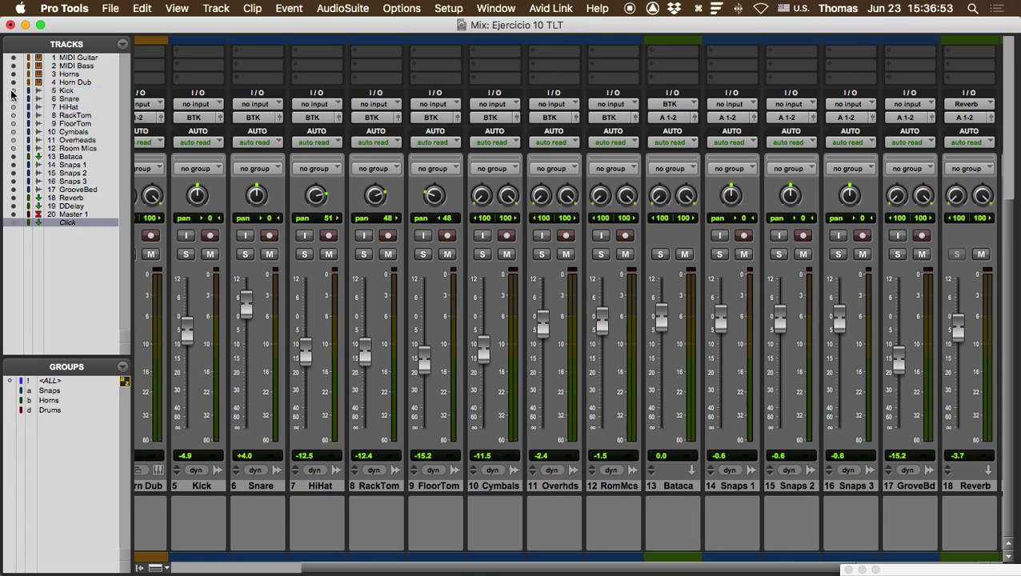
pyautogui.moveTo(12, 90); pyautogui.dragTo(12, 148)
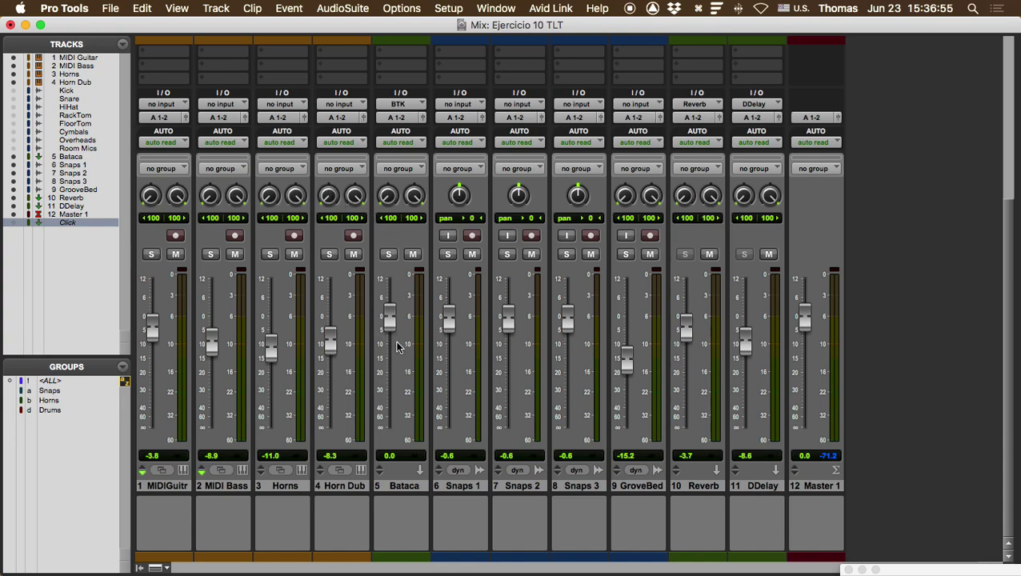
# Step: Select the Bataca track, start playback and lower the Master 1 fader to -15.0 dB
pyautogui.click(414, 487)
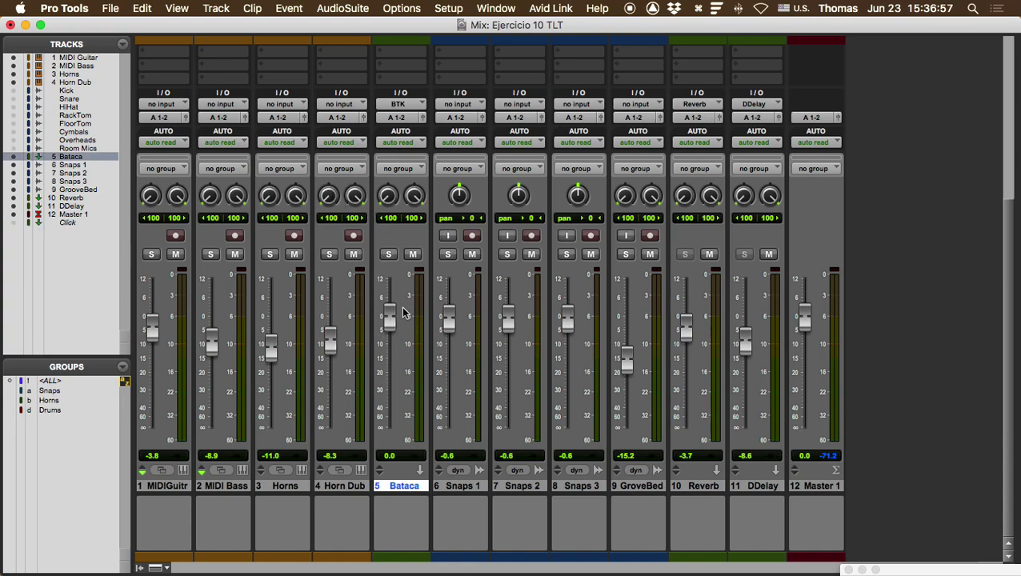
pyautogui.scroll(5, 392, 240)
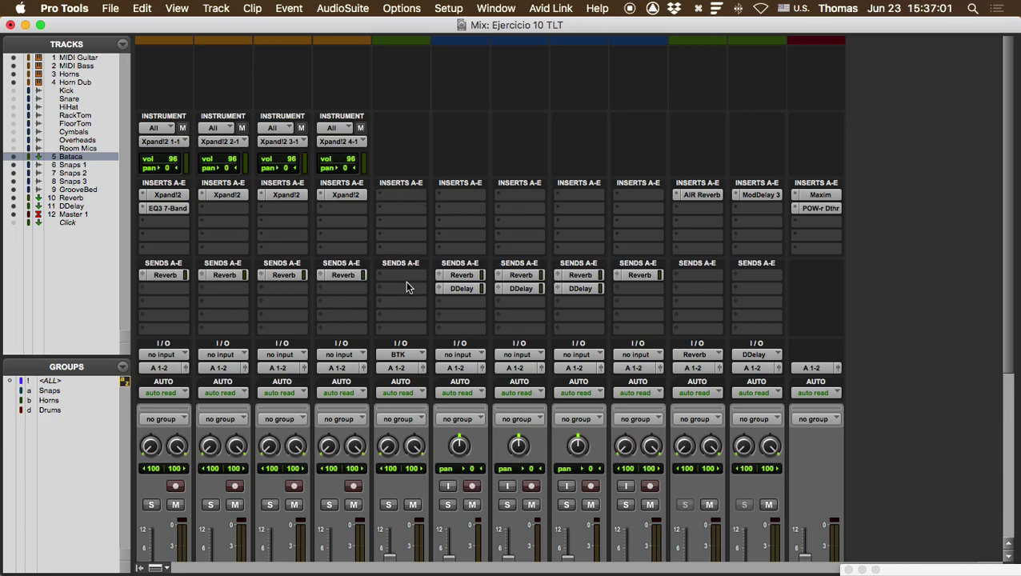
pyautogui.scroll(-5, 406, 504)
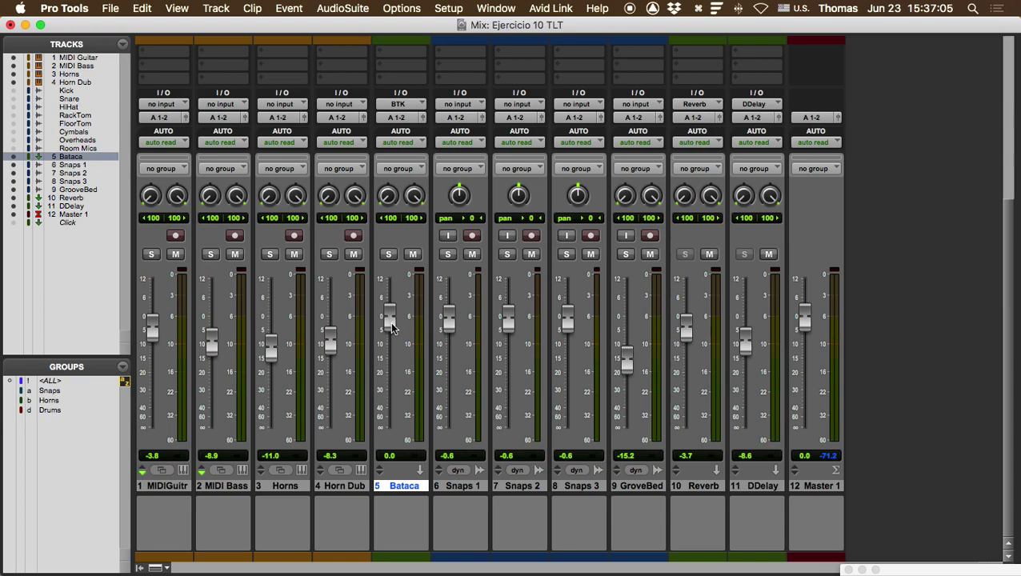
pyautogui.press('space')
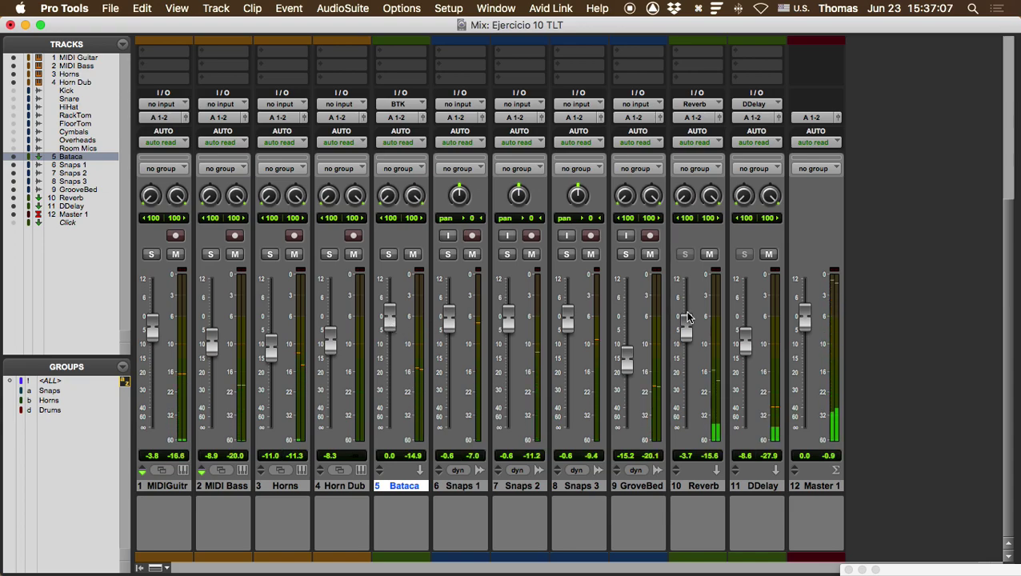
pyautogui.moveTo(811, 313); pyautogui.dragTo(806, 364)
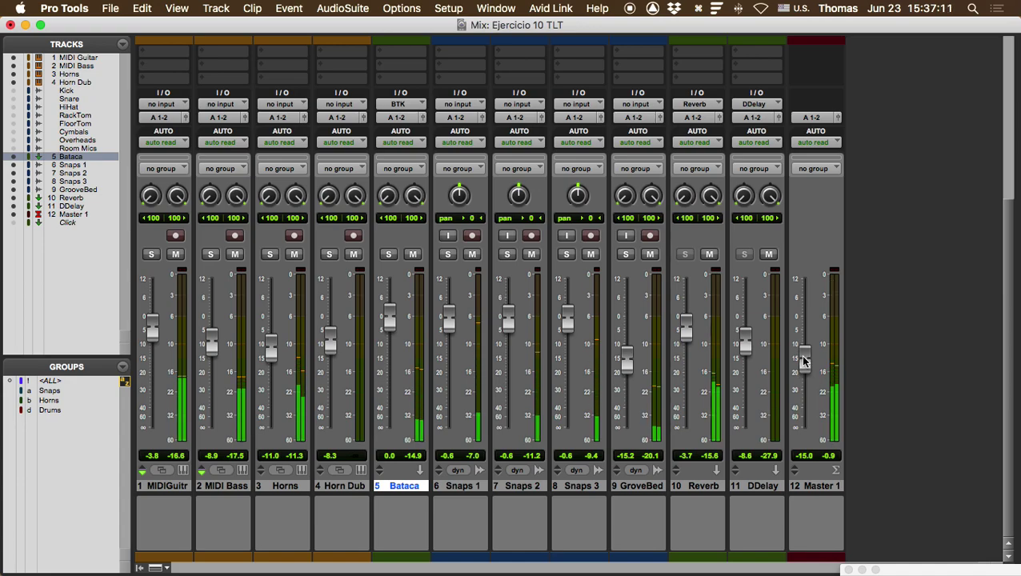
# Step: Mute and unmute Bataca during playback and set its fader to -2.7 dB
pyautogui.click(413, 254)
pyautogui.click(413, 255)
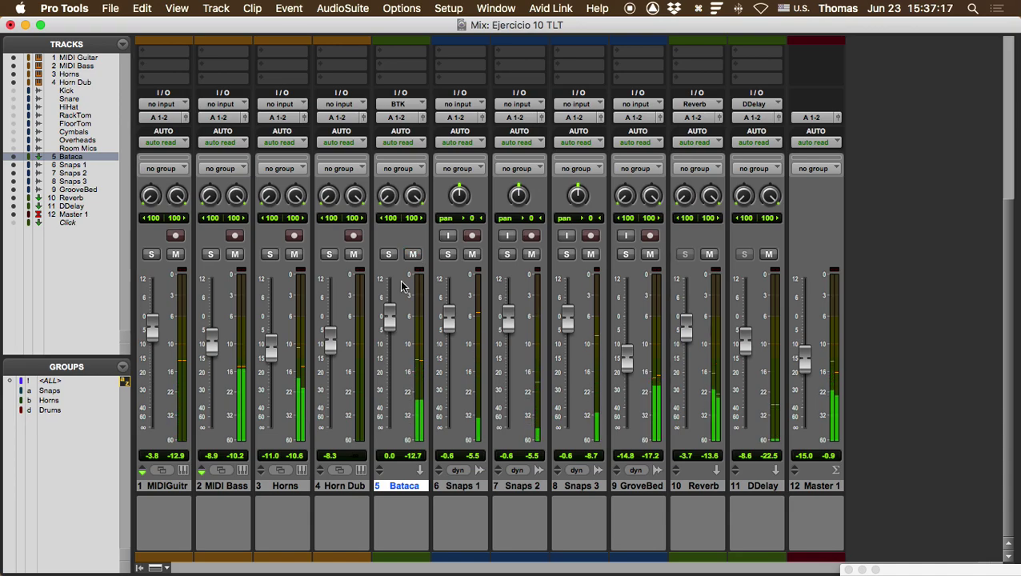
pyautogui.moveTo(388, 320)
pyautogui.mouseDown()
pyautogui.moveTo(389, 298)
pyautogui.moveTo(392, 342)
pyautogui.moveTo(389, 321)
pyautogui.mouseUp()
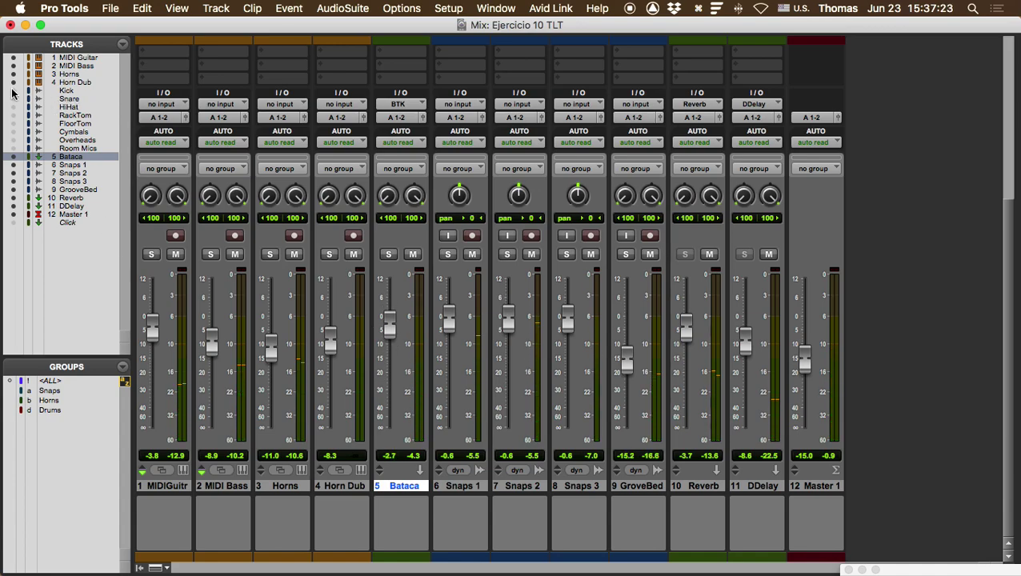
# Step: Show the hidden drum tracks from Kick to Room Mics in the mixer again
pyautogui.keyDown('alt'); pyautogui.click(13, 150); pyautogui.keyUp('alt')
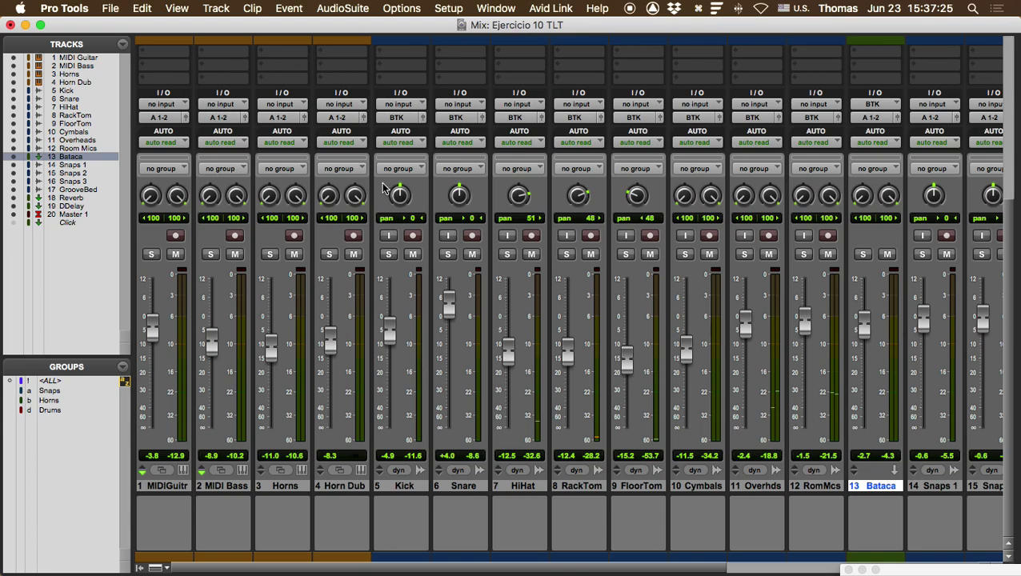
pyautogui.hscroll(2, 885, 436)
pyautogui.hscroll(6, 886, 435)
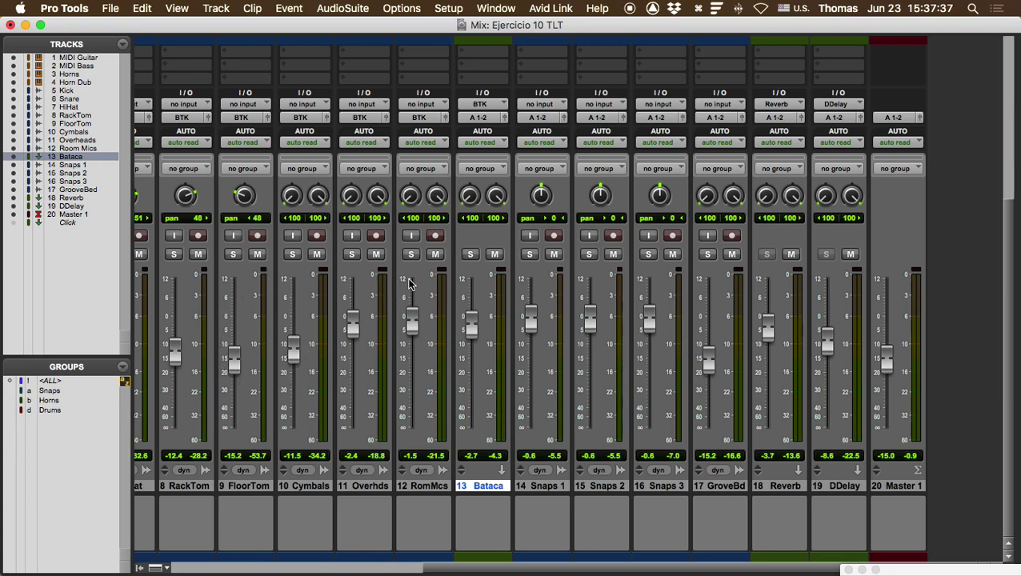
pyautogui.hscroll(-5, 346, 361)
pyautogui.hscroll(-6, 344, 363)
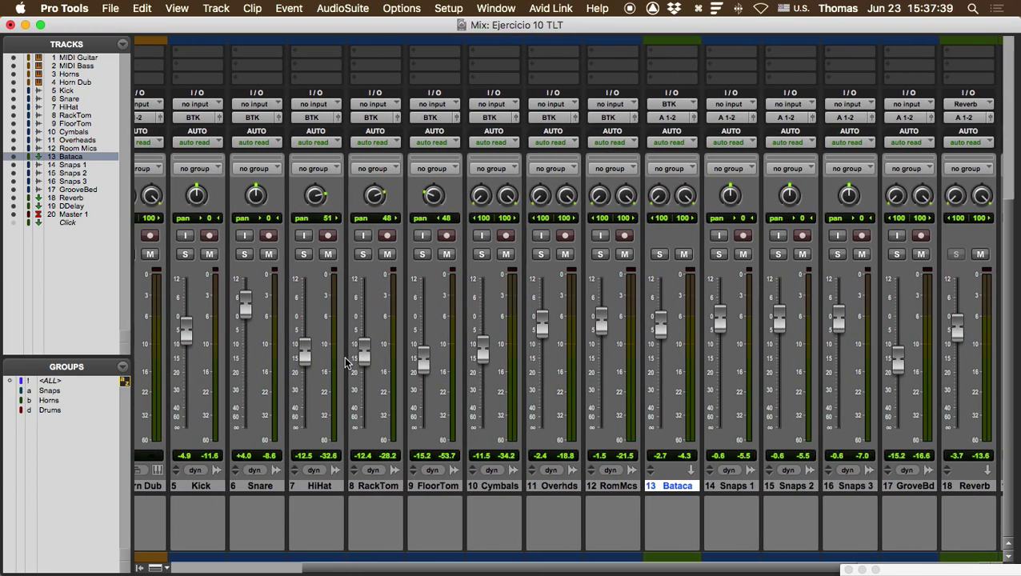
# Step: Solo the Kick track, put the Bataca aux track in solo safe mode and start playback
pyautogui.click(198, 255)
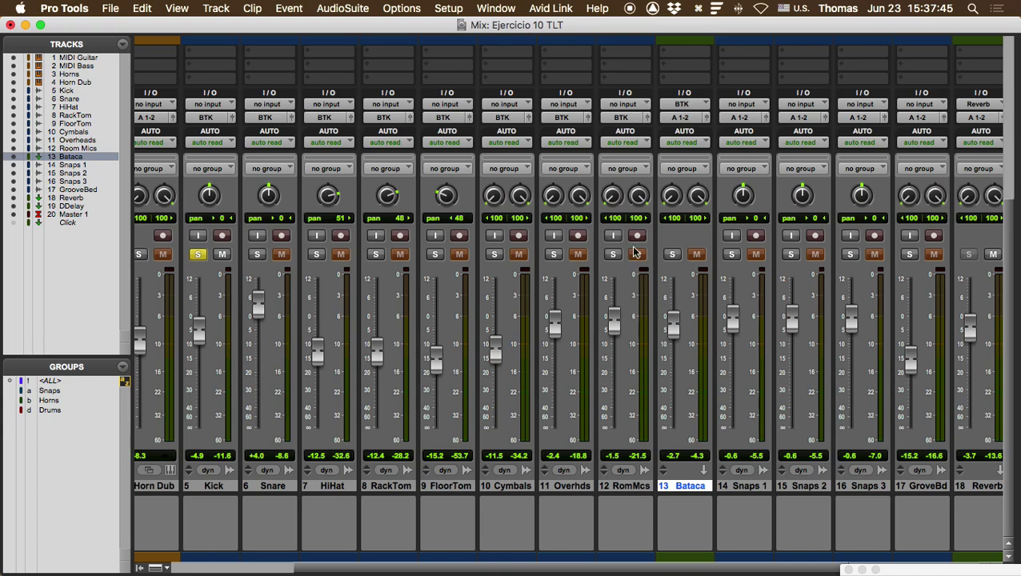
pyautogui.keyDown('super'); pyautogui.click(673, 254); pyautogui.keyUp('super')
pyautogui.press('space')
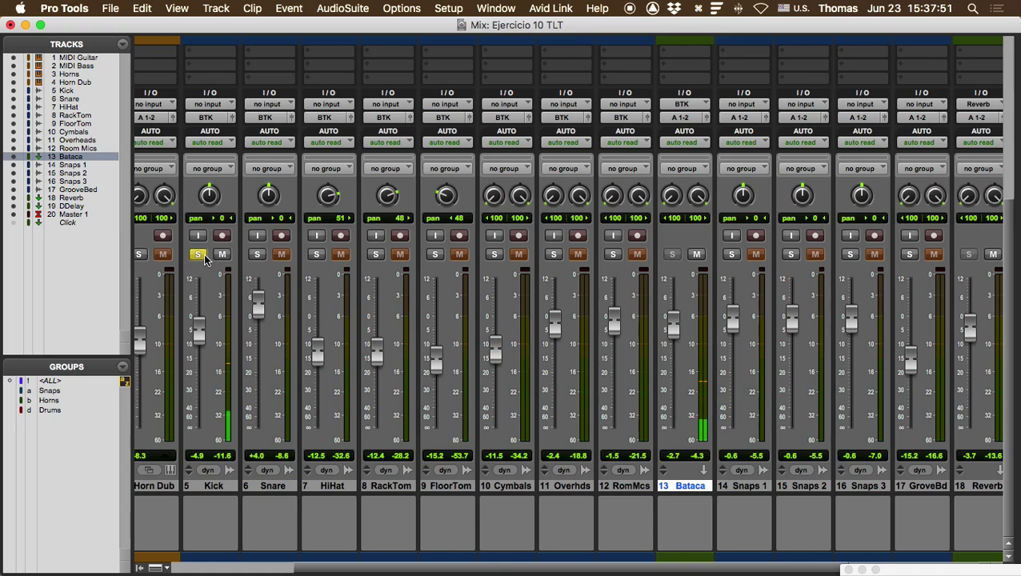
# Step: Add Snare and HiHat to the soloed tracks during playback and clear the solos on all three
pyautogui.click(257, 254)
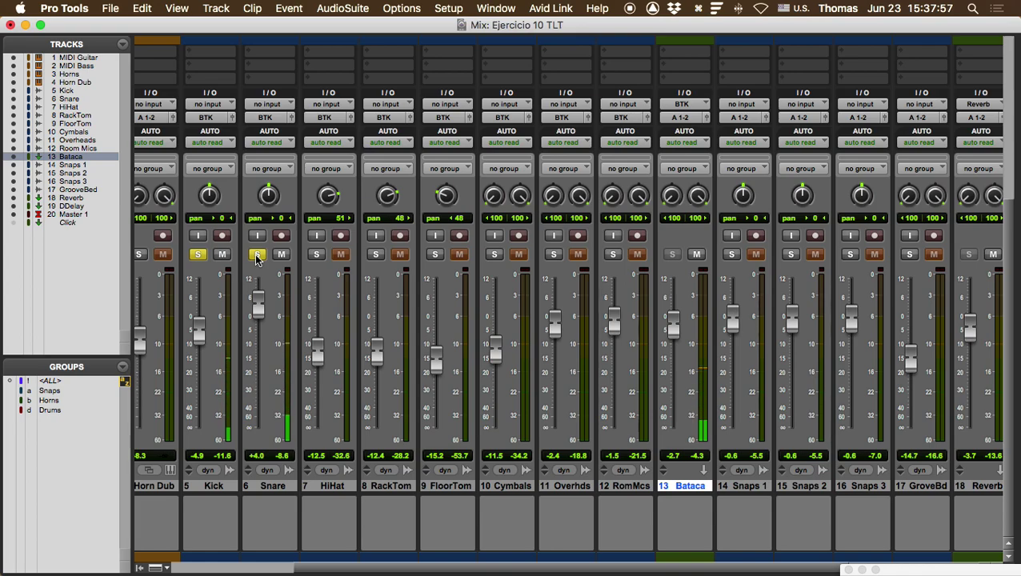
pyautogui.click(316, 255)
pyautogui.click(257, 254)
pyautogui.click(199, 256)
pyautogui.click(316, 255)
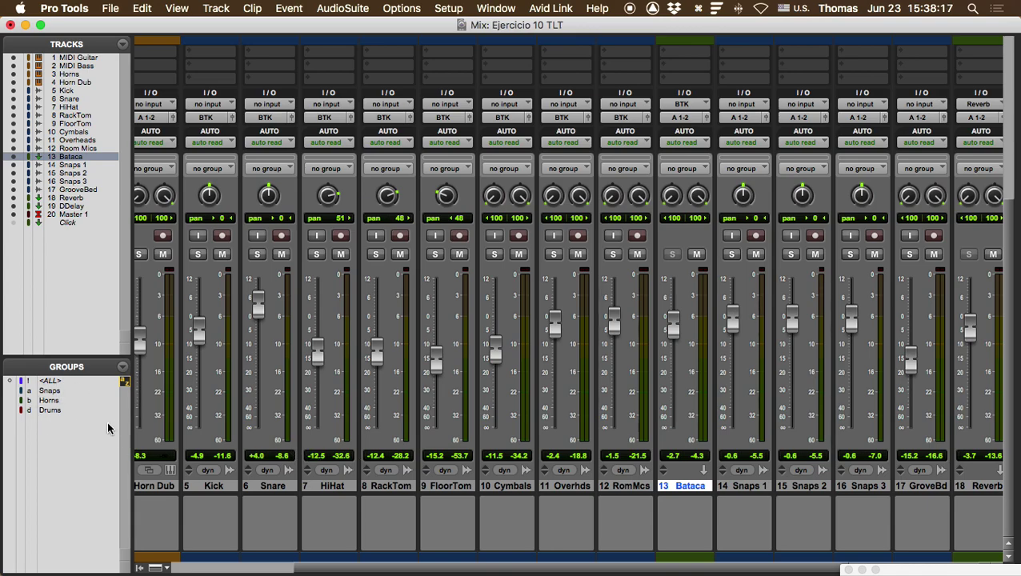
# Step: With the Drums group active, move the drum faders to -3.5 dB on Kick and +3.1 dB on Snare, leaving the group inactive
pyautogui.click(54, 411)
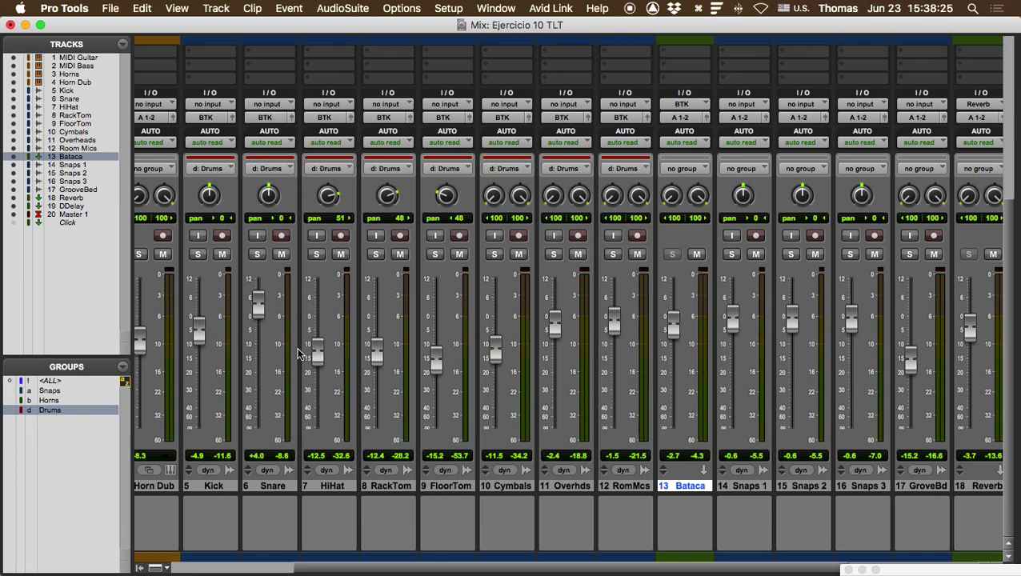
pyautogui.moveTo(318, 358)
pyautogui.mouseDown()
pyautogui.moveTo(318, 381)
pyautogui.moveTo(319, 359)
pyautogui.mouseUp()
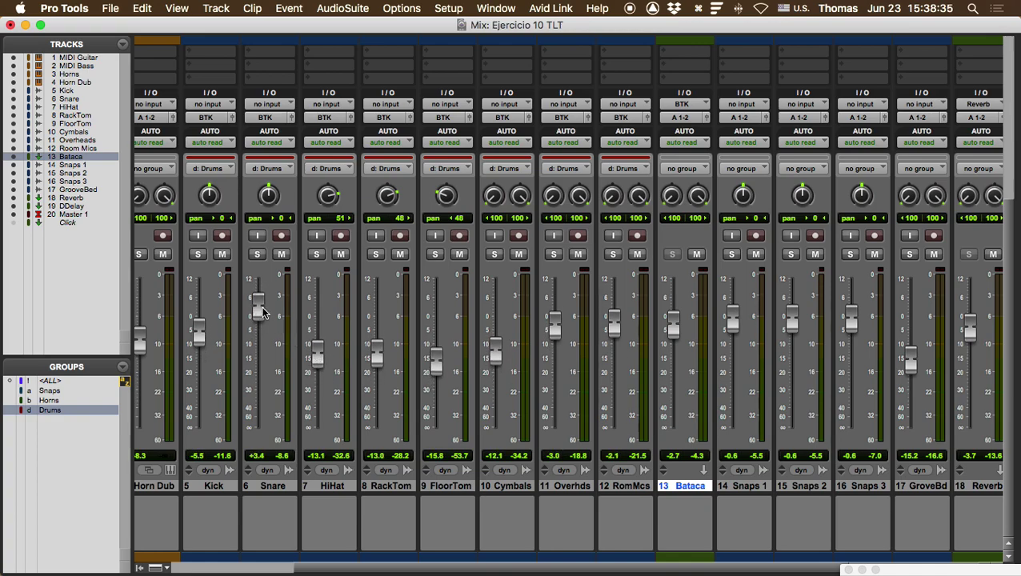
pyautogui.moveTo(261, 312); pyautogui.dragTo(264, 314)
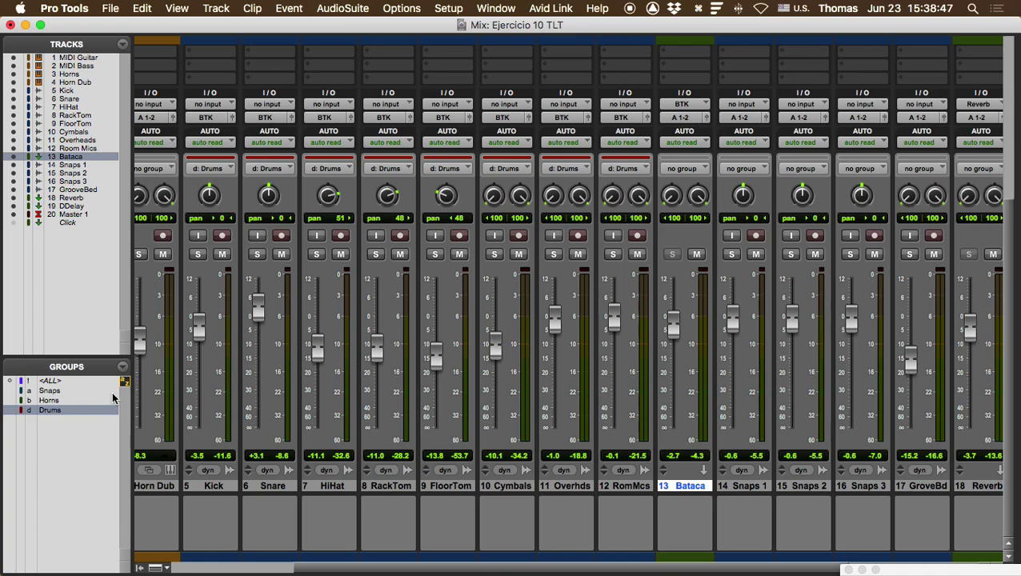
pyautogui.click(49, 412)
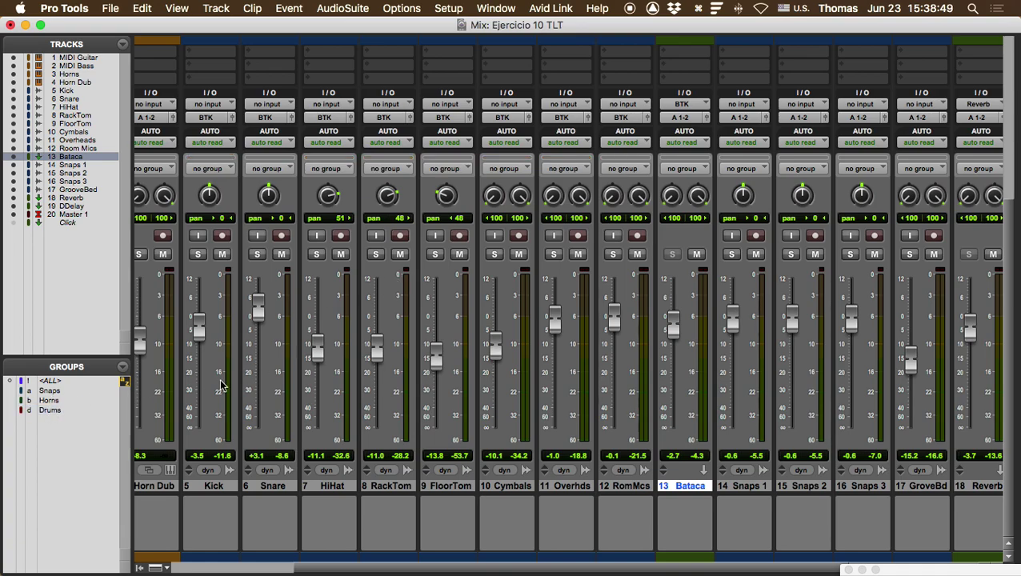
# Step: Pan FloorTom to 44 left and hide the drum tracks from Kick to Room Mics
pyautogui.moveTo(447, 197)
pyautogui.mouseDown()
pyautogui.moveTo(491, 206)
pyautogui.moveTo(448, 200)
pyautogui.mouseUp()
pyautogui.click(13, 90)
pyautogui.moveTo(13, 103); pyautogui.dragTo(12, 152)
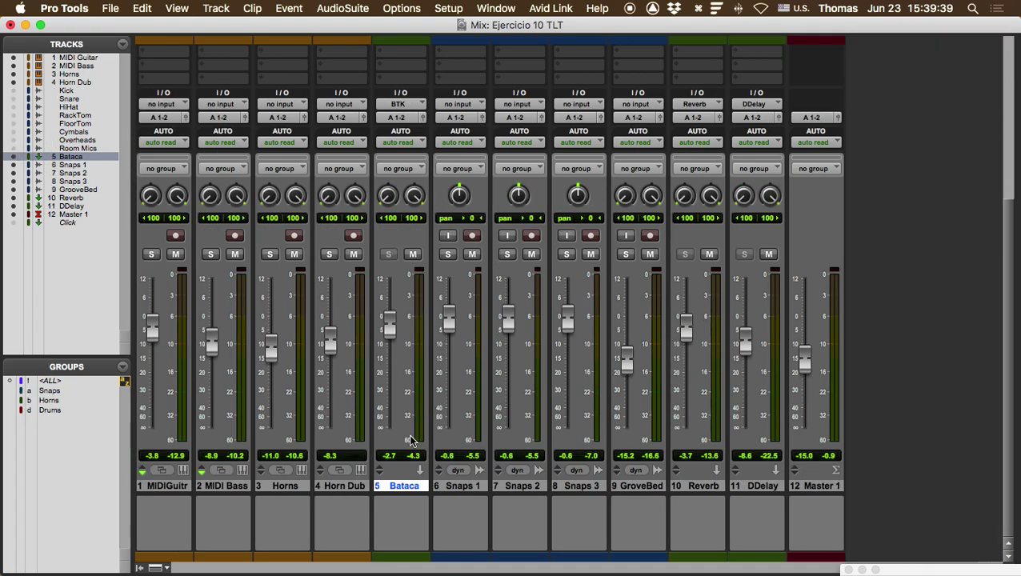
# Step: Select the Snaps 1, Snaps 2 and Snaps 3 tracks and raise the Bataca fader to -0.4 dB
pyautogui.click(474, 488)
pyautogui.keyDown('shift'); pyautogui.click(522, 488); pyautogui.keyUp('shift')
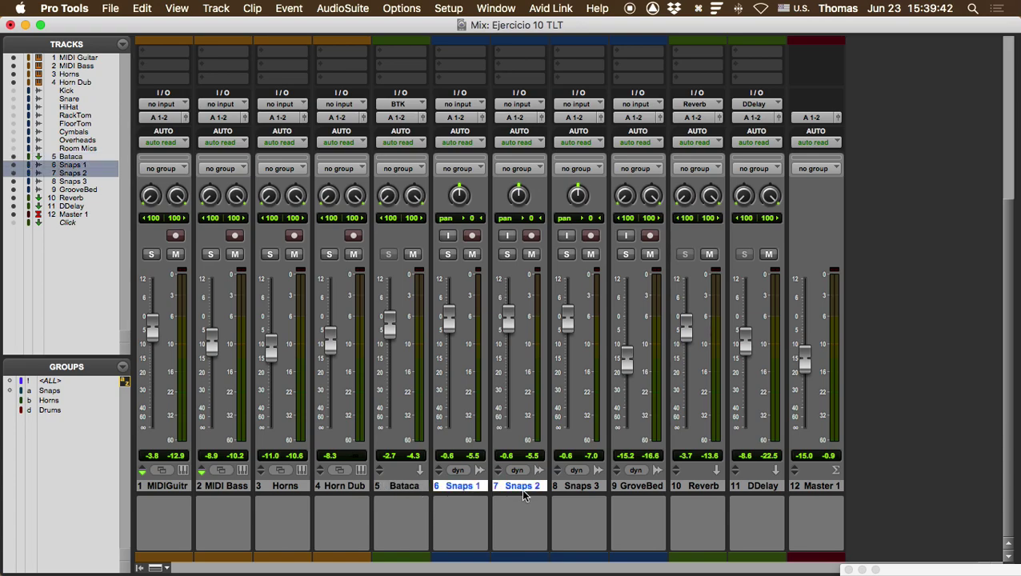
pyautogui.keyDown('shift'); pyautogui.click(575, 488); pyautogui.keyUp('shift')
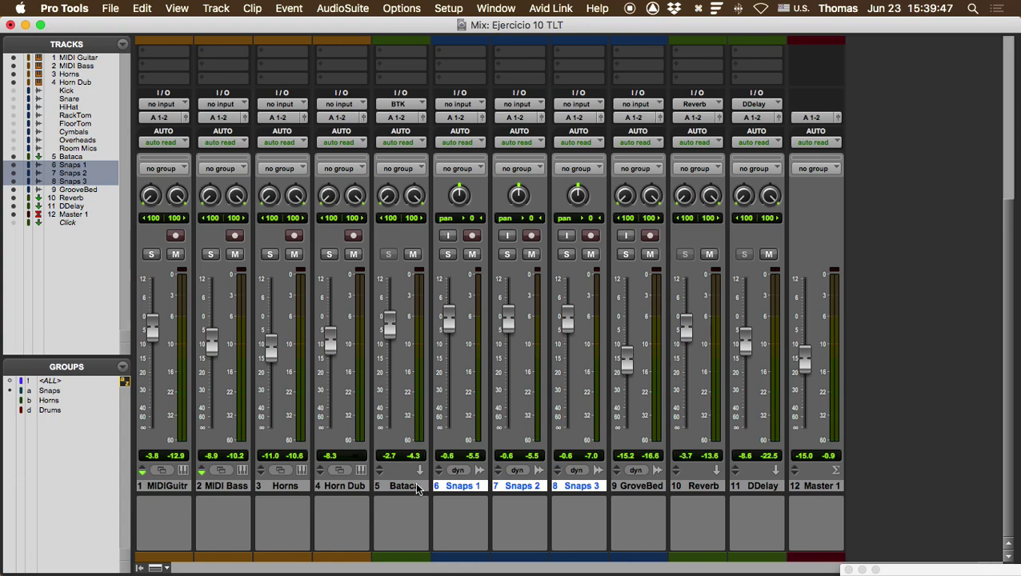
pyautogui.moveTo(385, 342); pyautogui.dragTo(387, 319)
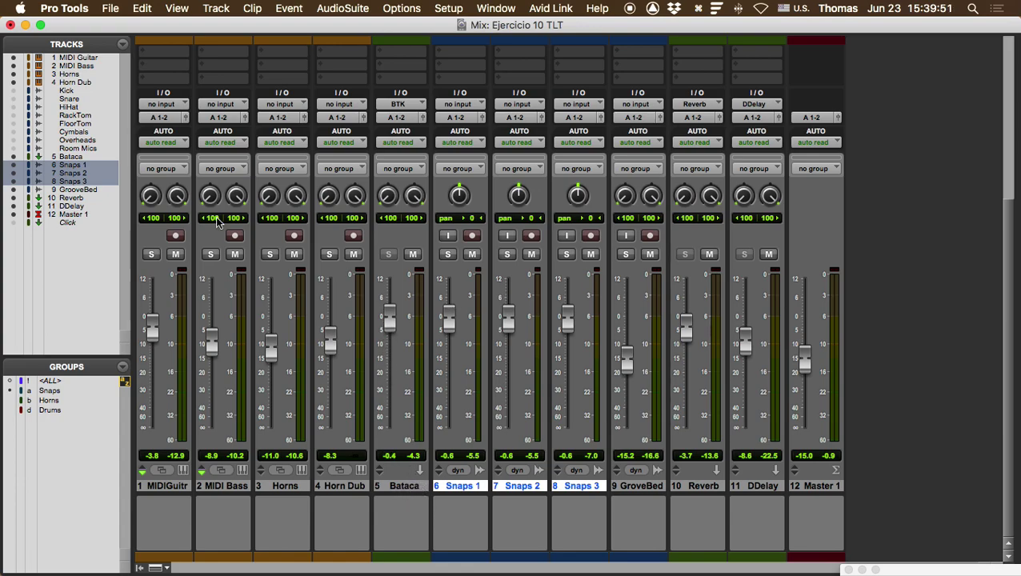
# Step: Show the hidden drum tracks again and select all of them from Kick to Room Mics
pyautogui.keyDown('alt'); pyautogui.click(13, 148); pyautogui.keyUp('alt')
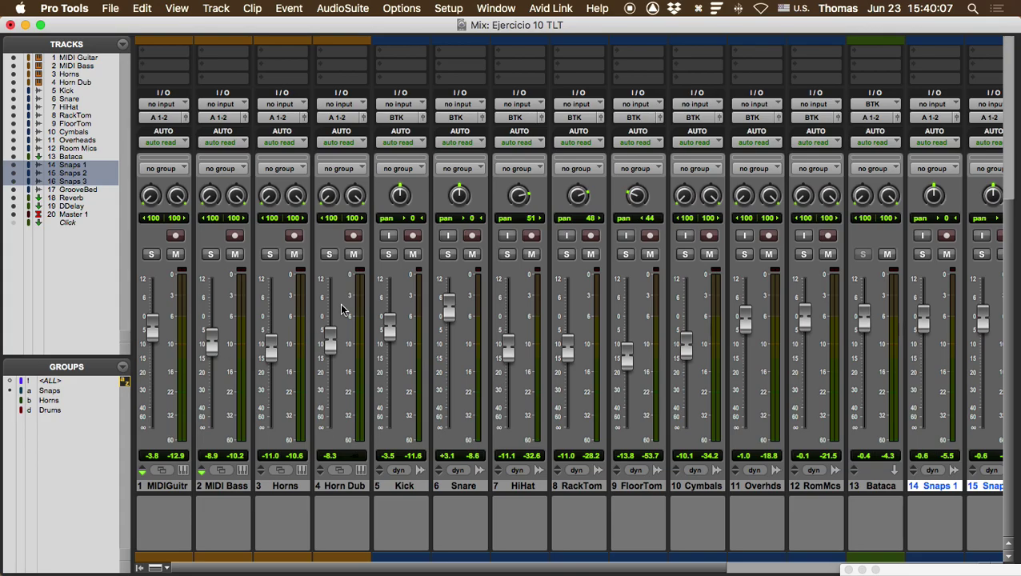
pyautogui.press('ctrl+alt+super+a')
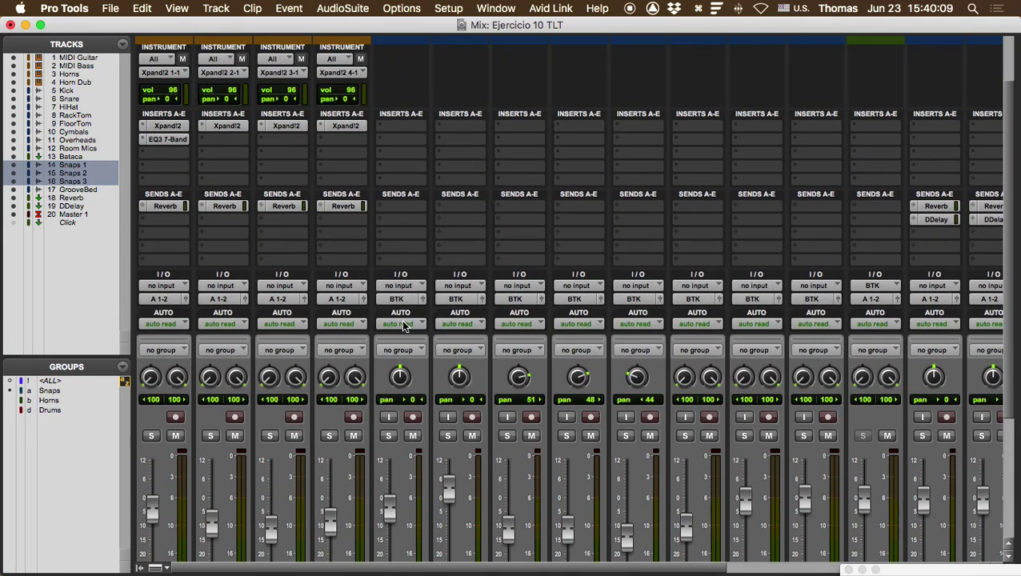
pyautogui.scroll(-5, 401, 319)
pyautogui.click(404, 487)
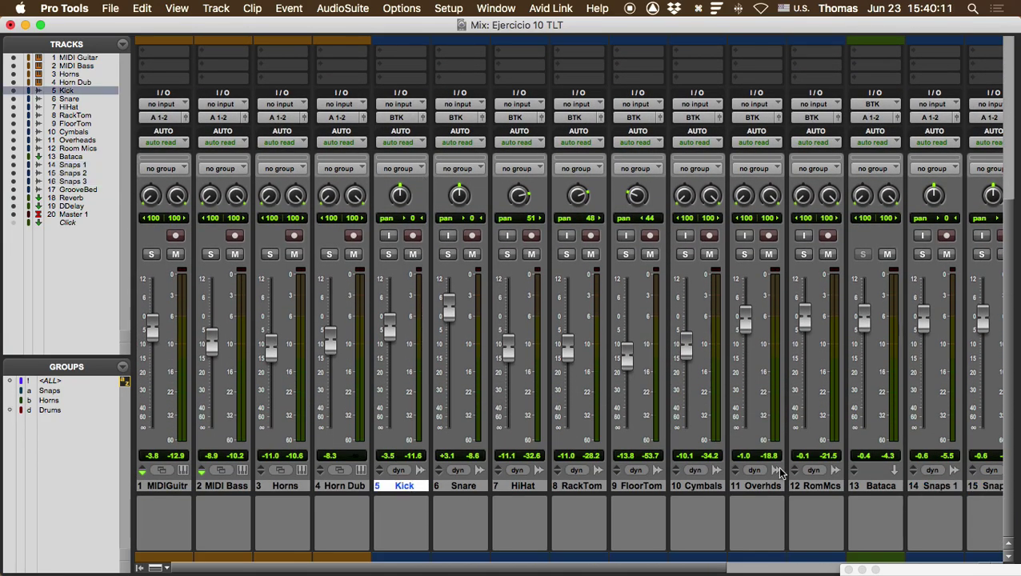
pyautogui.keyDown('shift'); pyautogui.click(816, 486); pyautogui.keyUp('shift')
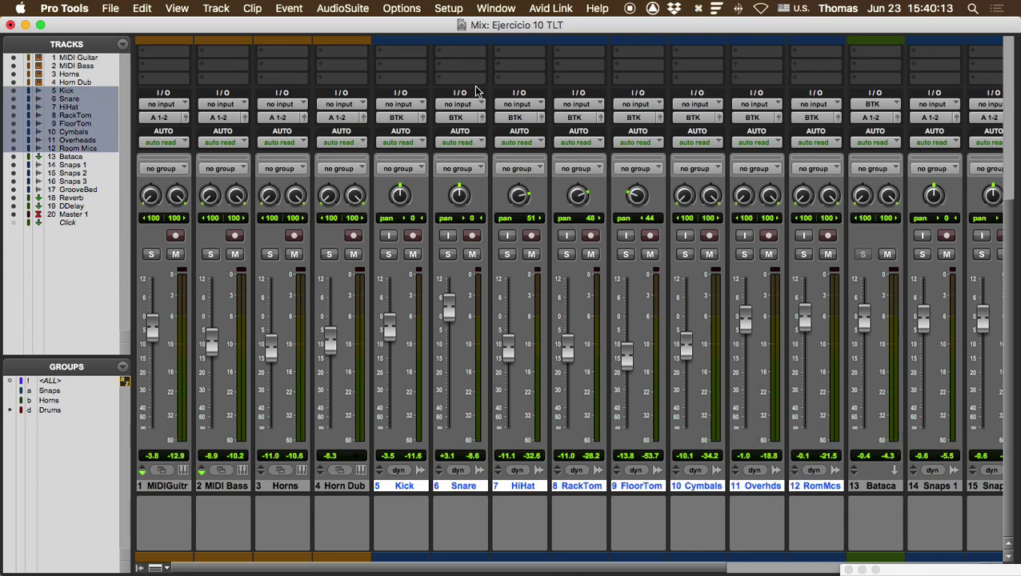
# Step: Review the Kick track's output assignment options, including the tracks available as destinations
pyautogui.rightClick(393, 121)
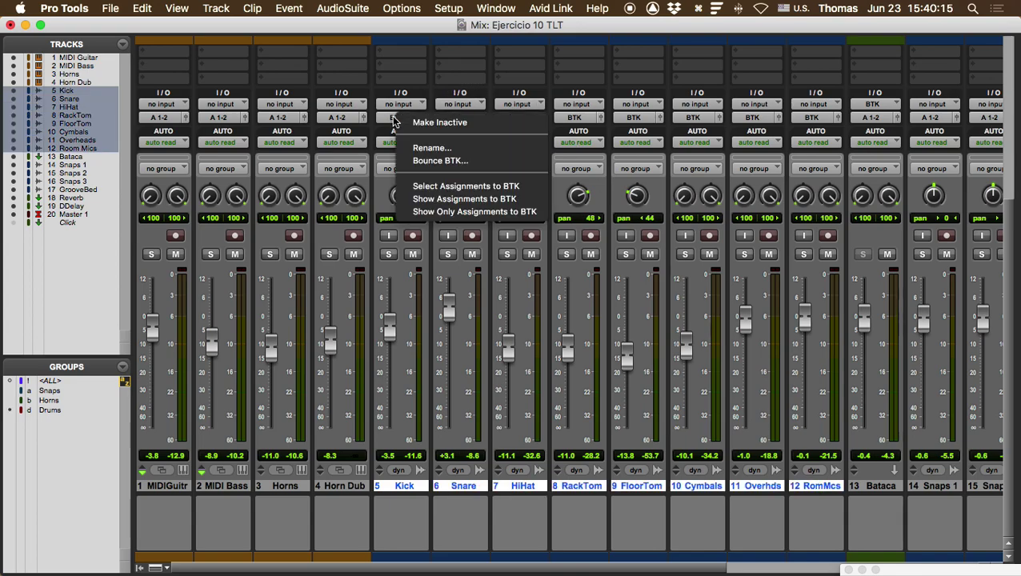
pyautogui.click(400, 116)
pyautogui.click(399, 117)
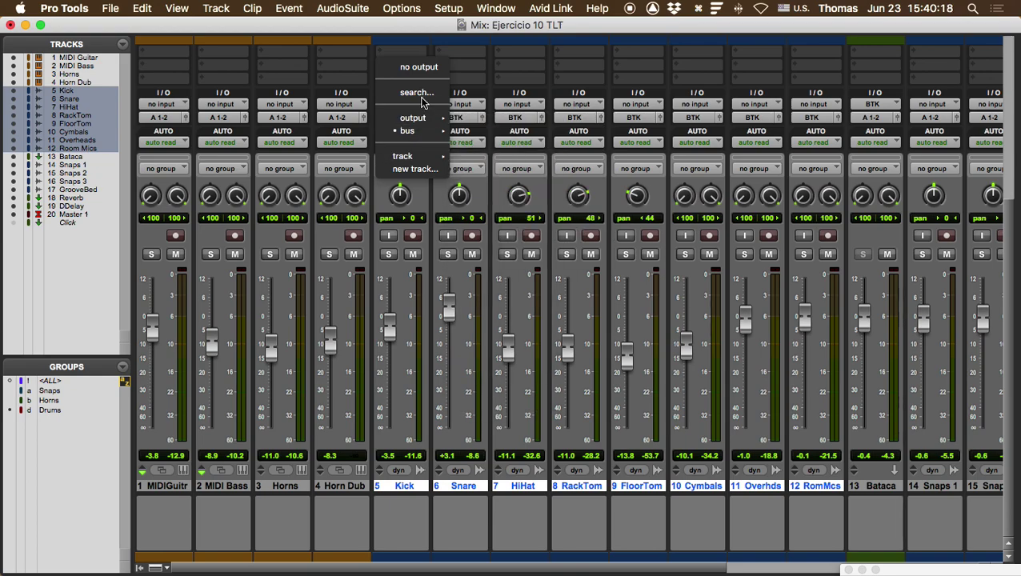
pyautogui.click(417, 57)
pyautogui.click(407, 120)
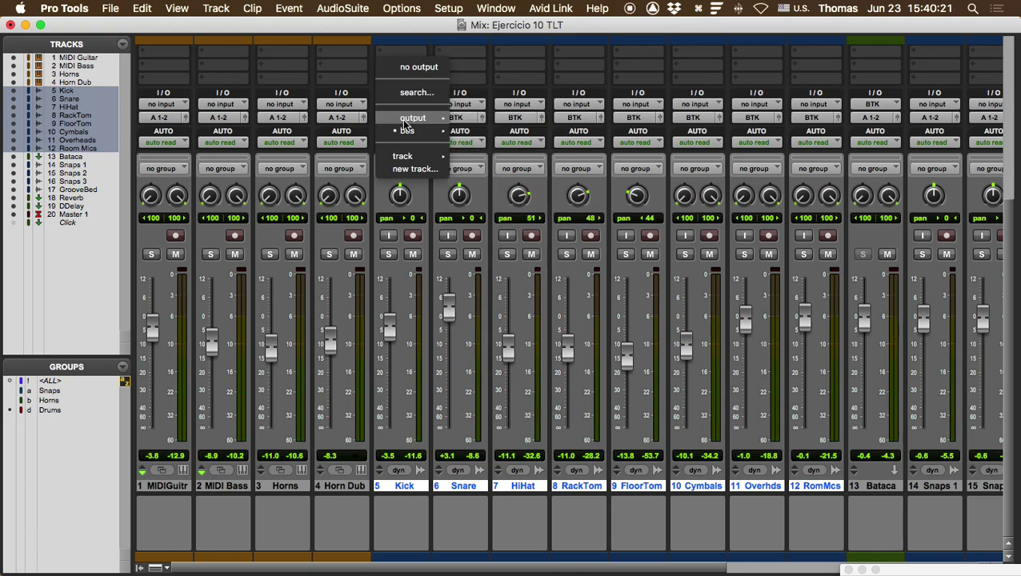
pyautogui.moveTo(406, 157)
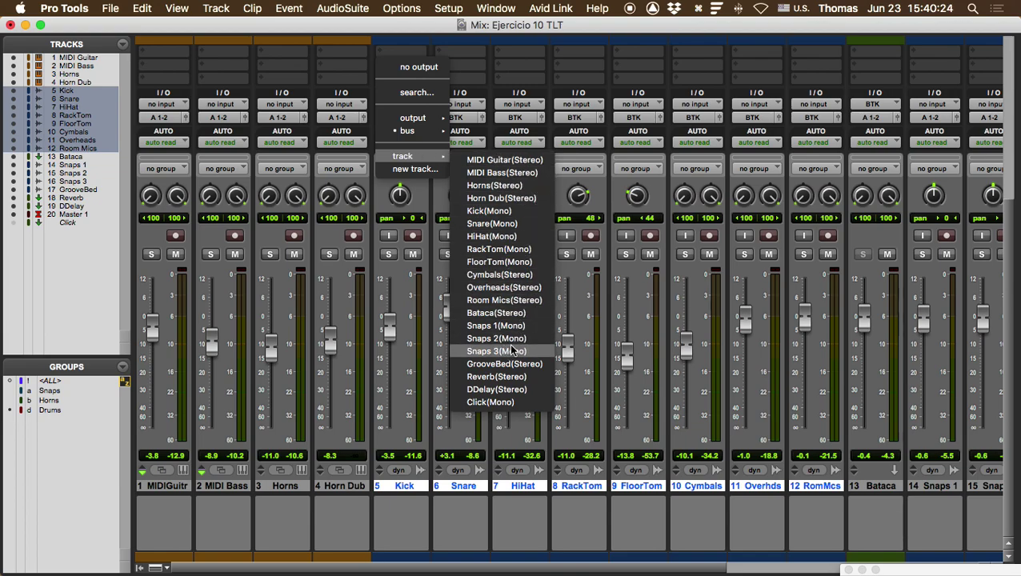
pyautogui.click(582, 347)
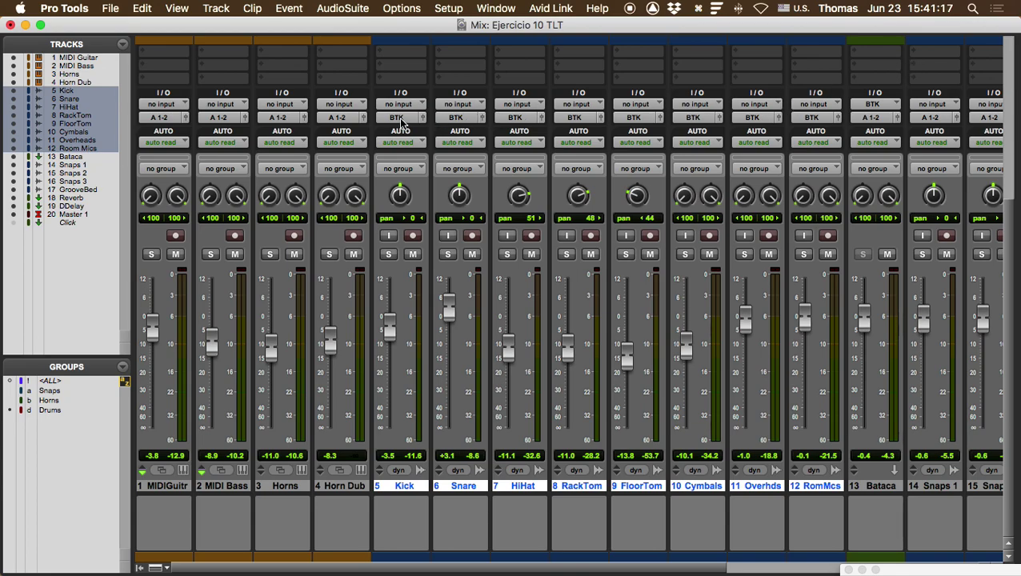
# Step: Check the new-track option on Kick's first send for a stereo Aux Input, leaving it without creating a track
pyautogui.scroll(6, 401, 121)
pyautogui.click(404, 262)
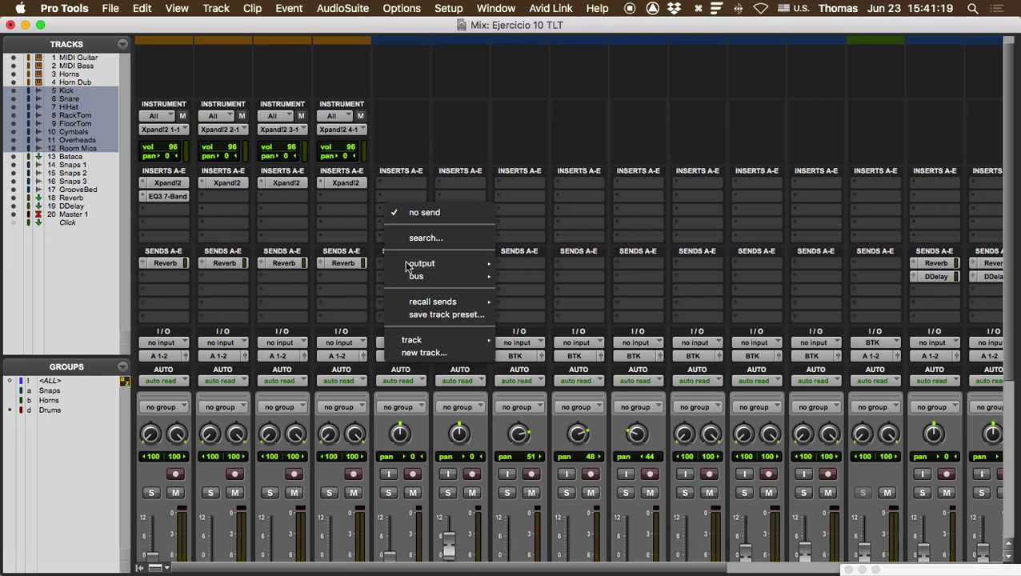
pyautogui.click(423, 353)
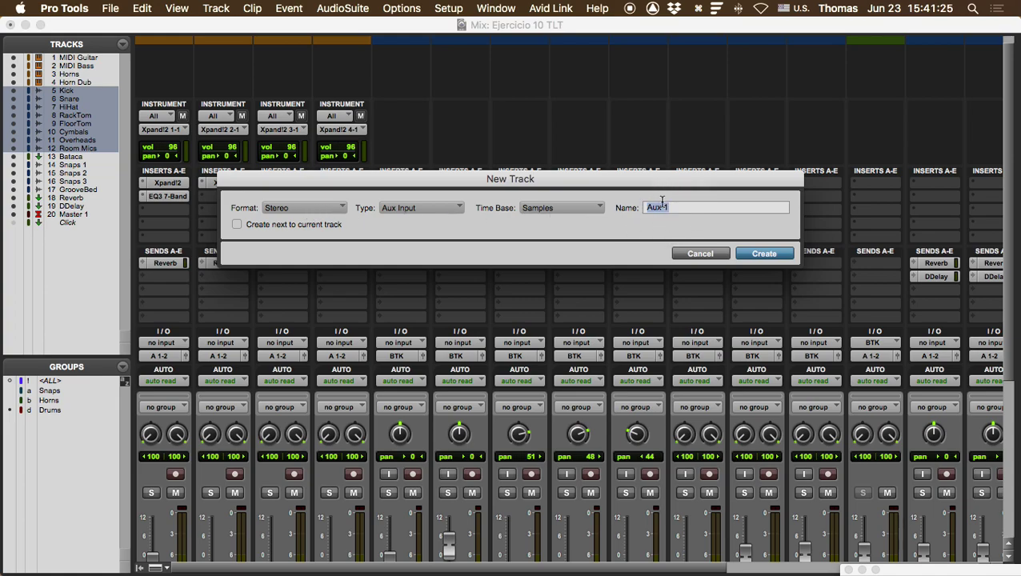
pyautogui.click(698, 253)
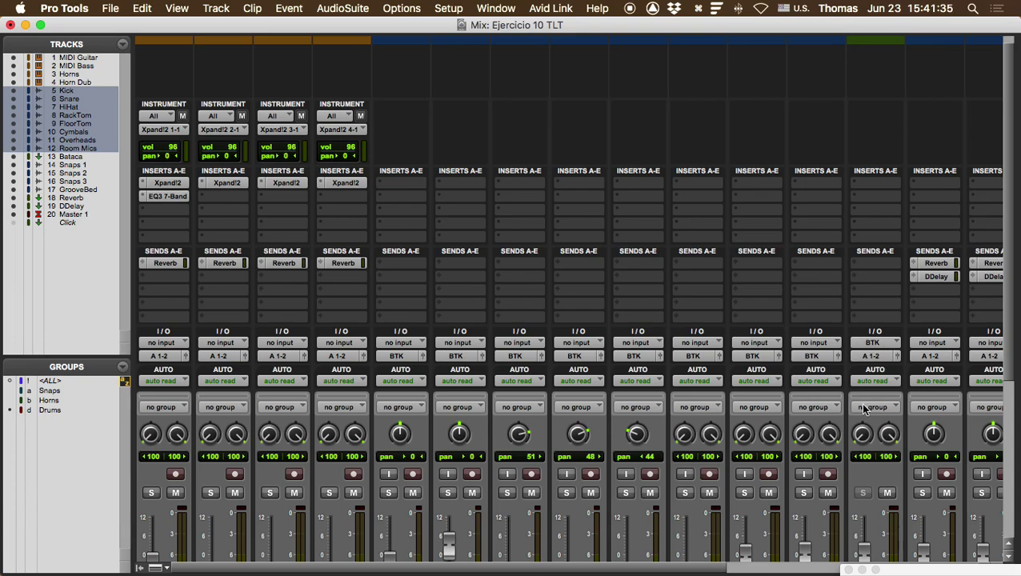
pyautogui.scroll(-5, 866, 410)
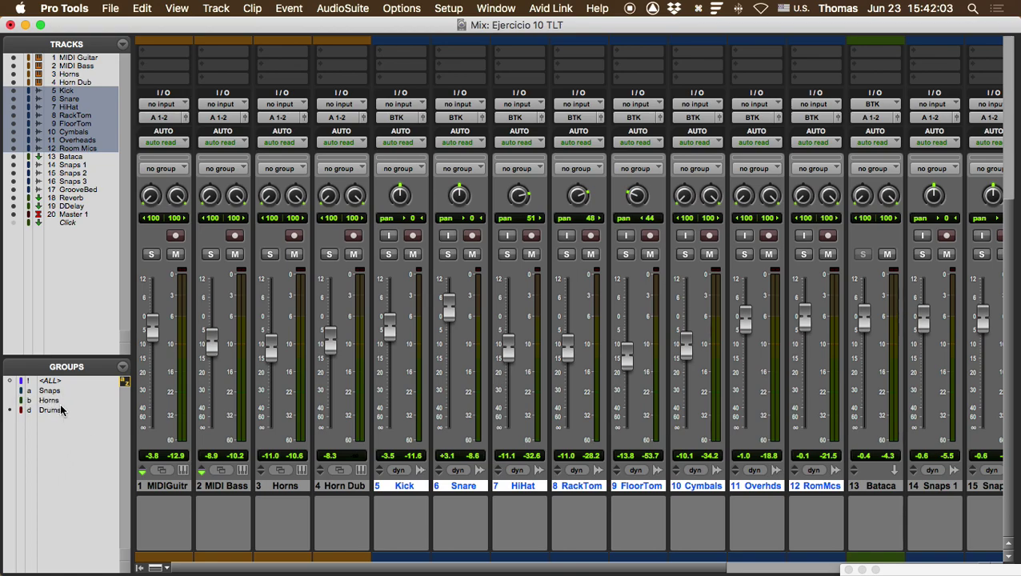
# Step: Start a new Mix/Edit group from the MIDI Guitar and MIDI Bass tracks and look through the available group IDs
pyautogui.click(123, 366)
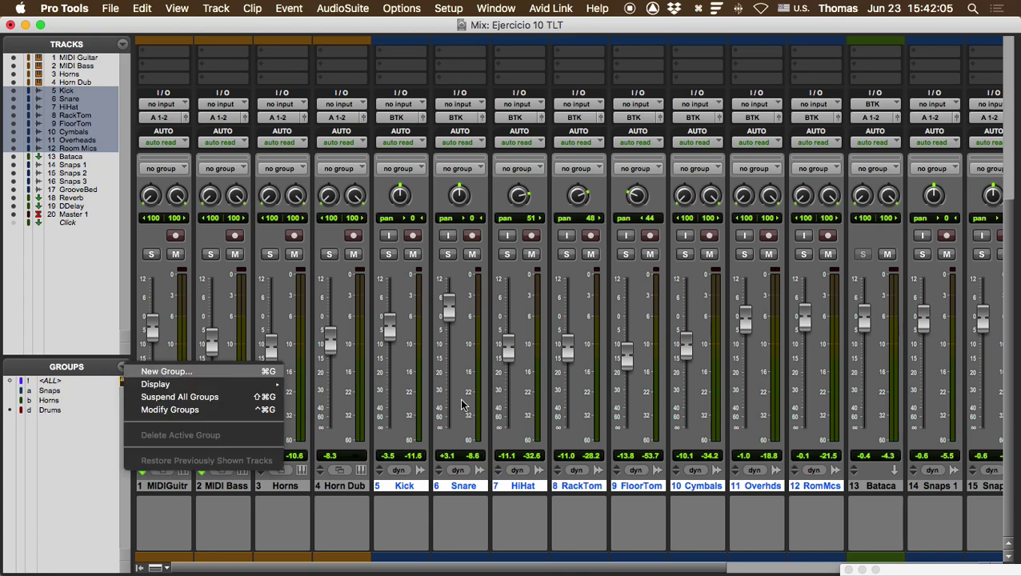
pyautogui.click(432, 446)
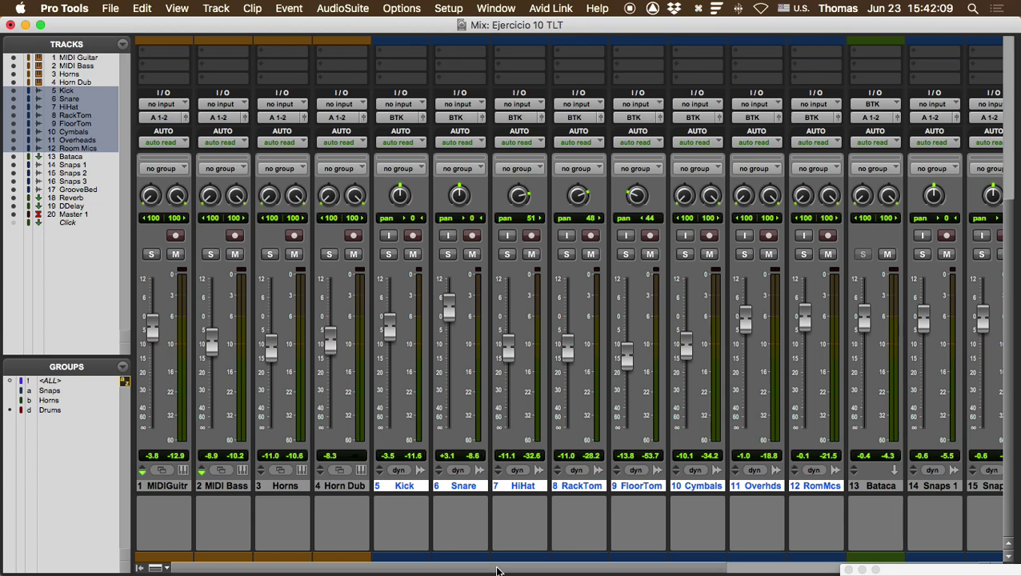
pyautogui.keyDown('shift'); pyautogui.click(223, 488); pyautogui.keyUp('shift')
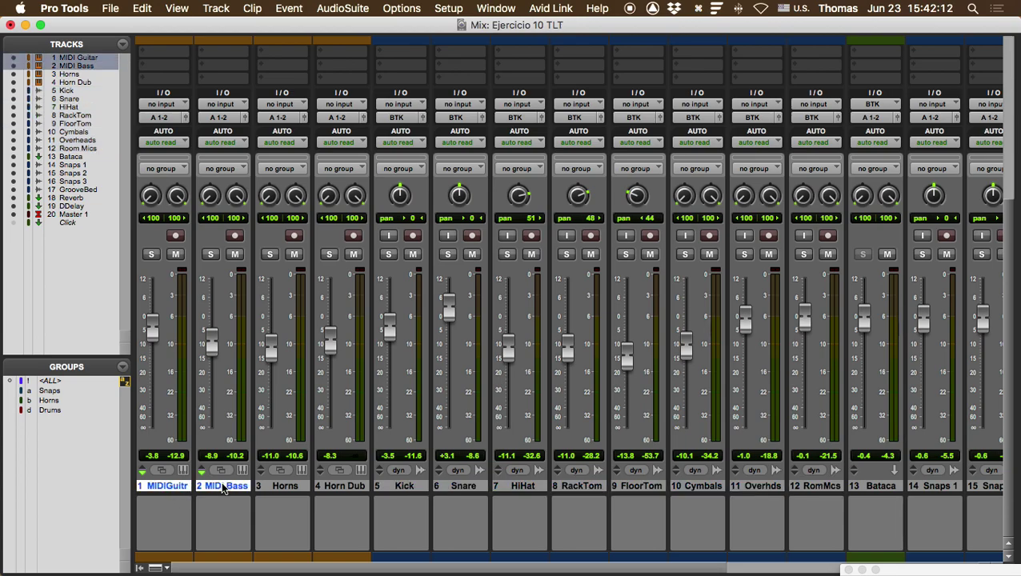
pyautogui.click(124, 366)
pyautogui.click(157, 373)
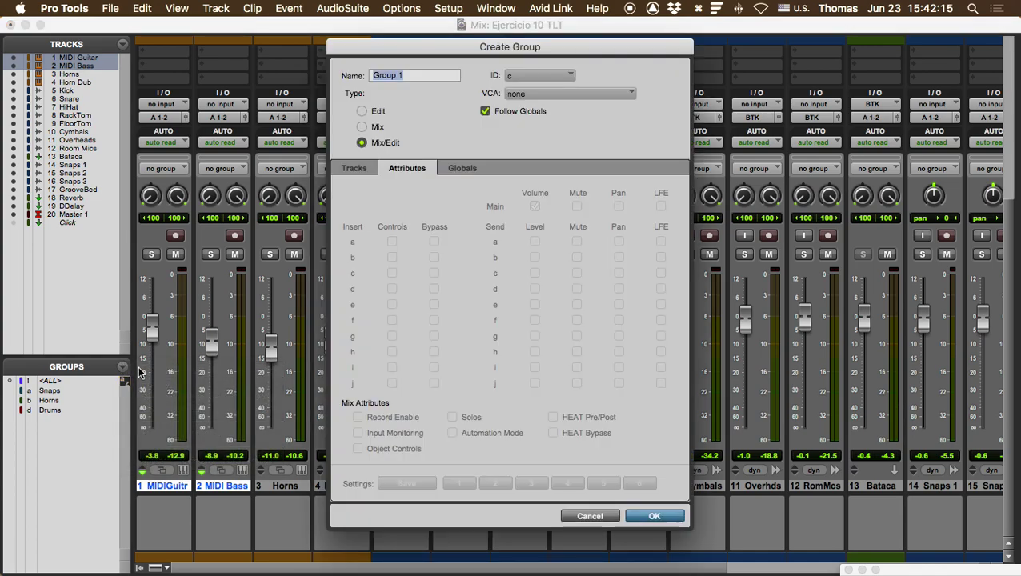
pyautogui.moveTo(446, 48); pyautogui.dragTo(469, 46)
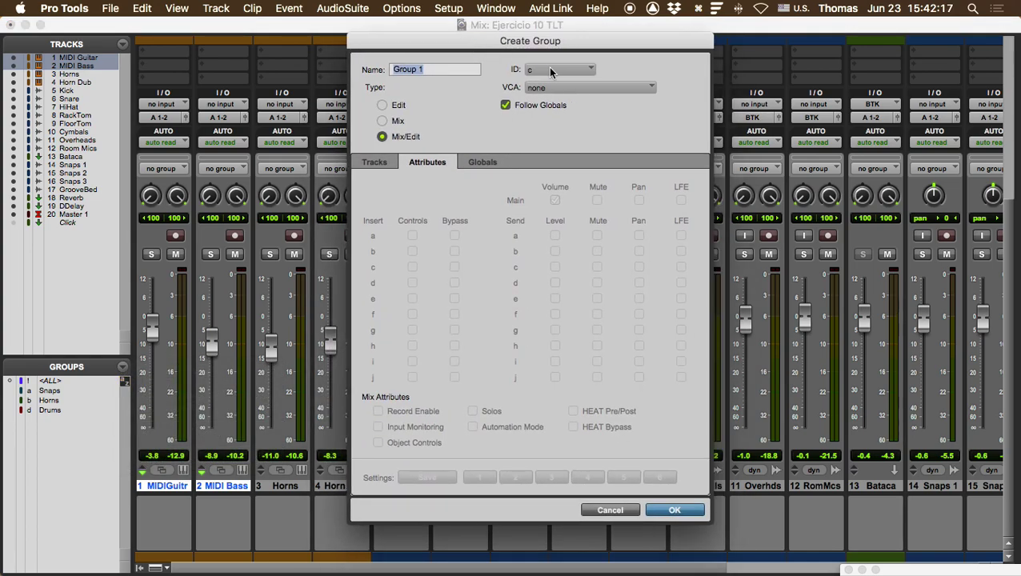
pyautogui.click(552, 71)
pyautogui.moveTo(552, 74)
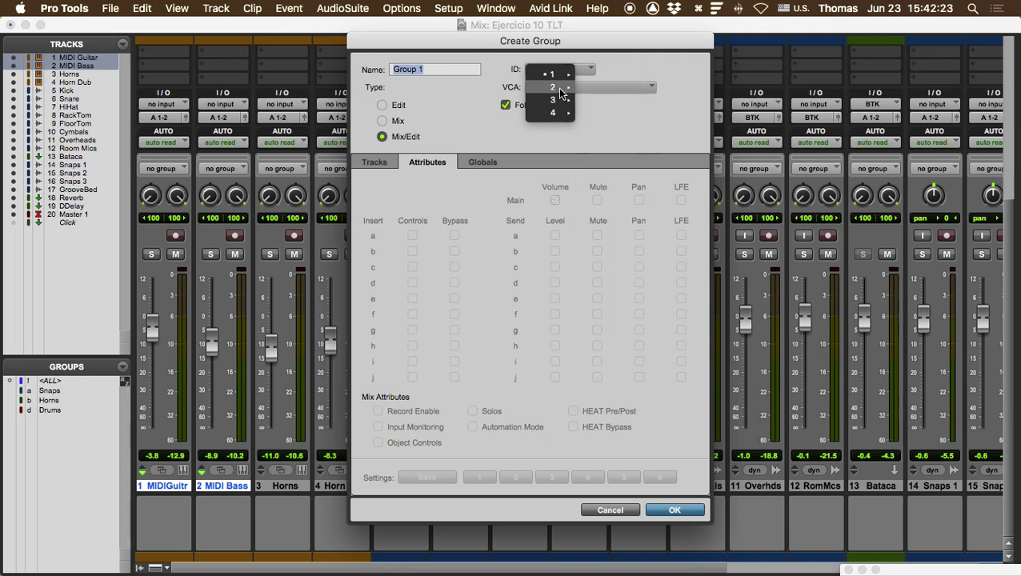
pyautogui.click(653, 72)
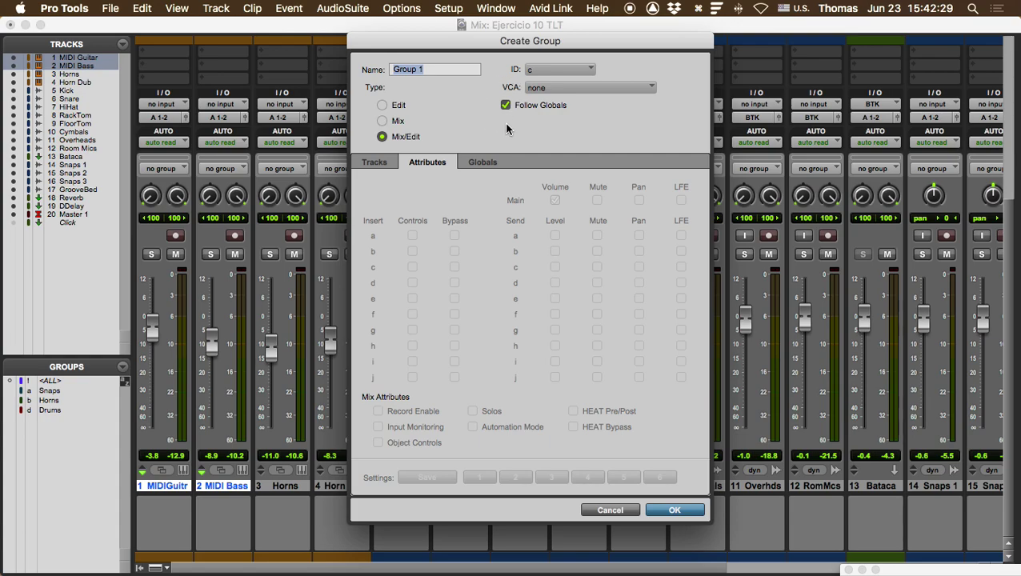
# Step: Turn off Follow Globals, enable main Volume and Mute as the group's own attributes, and create the group
pyautogui.click(484, 161)
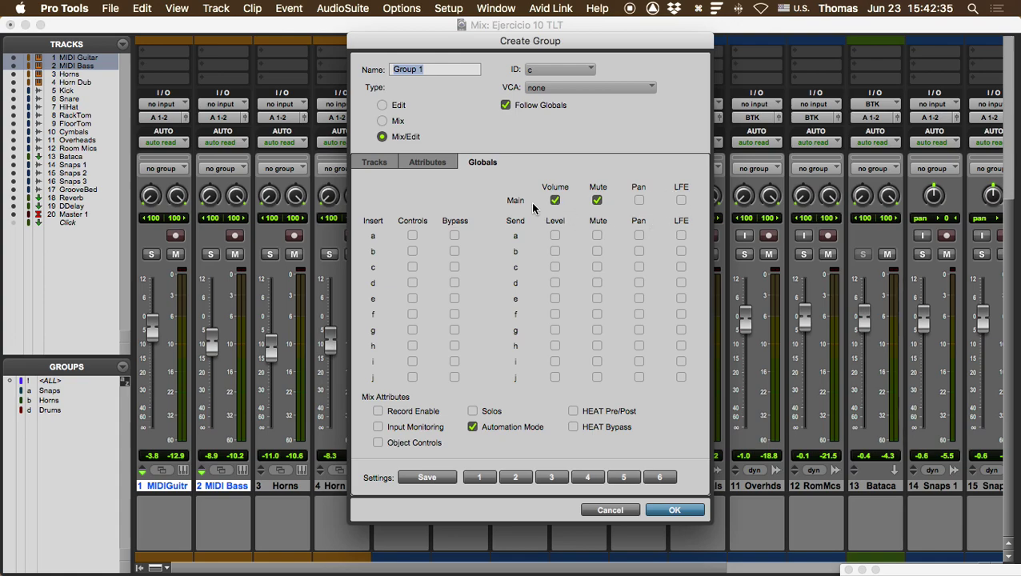
pyautogui.click(506, 106)
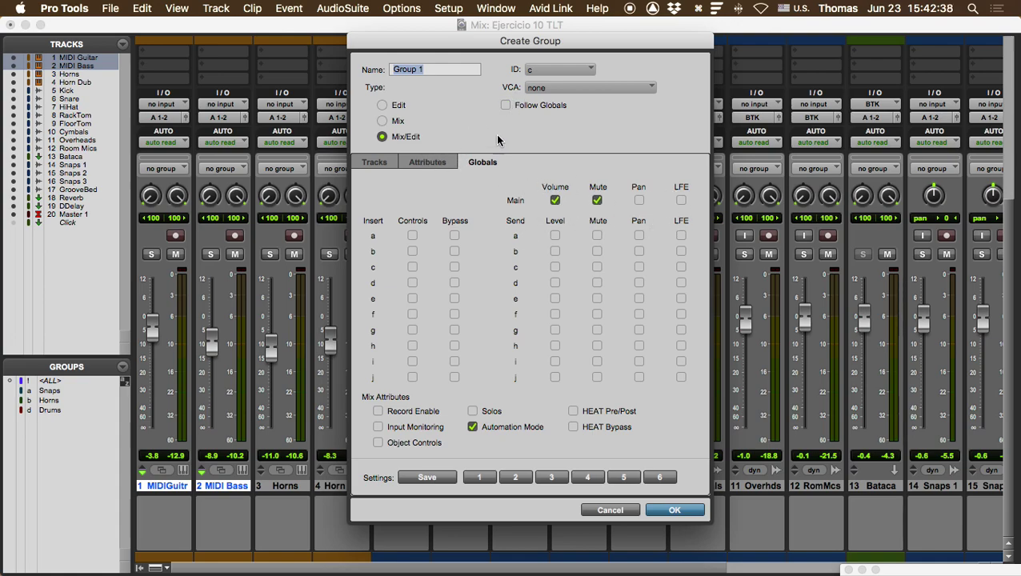
pyautogui.click(437, 163)
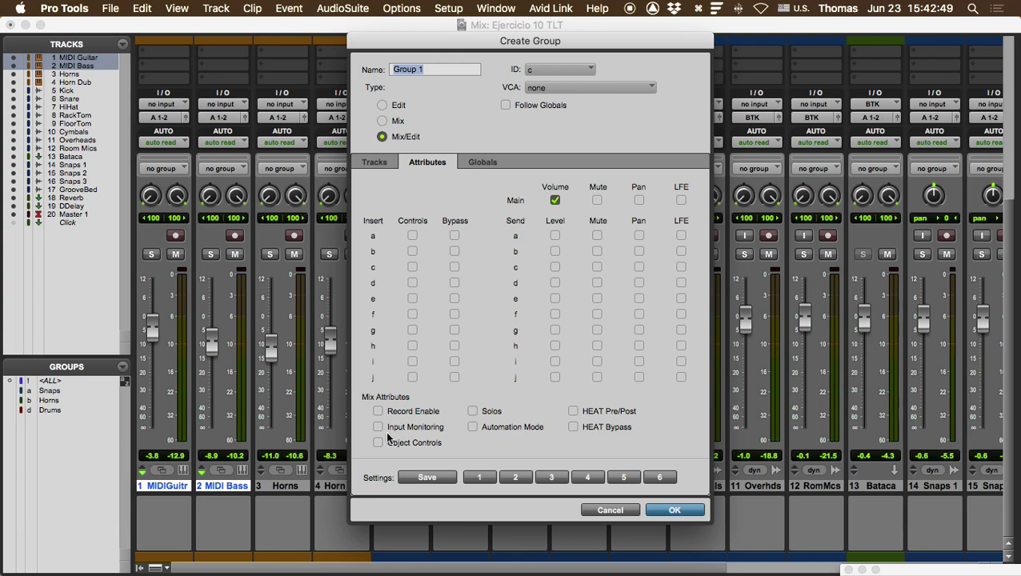
pyautogui.click(554, 200)
pyautogui.click(684, 511)
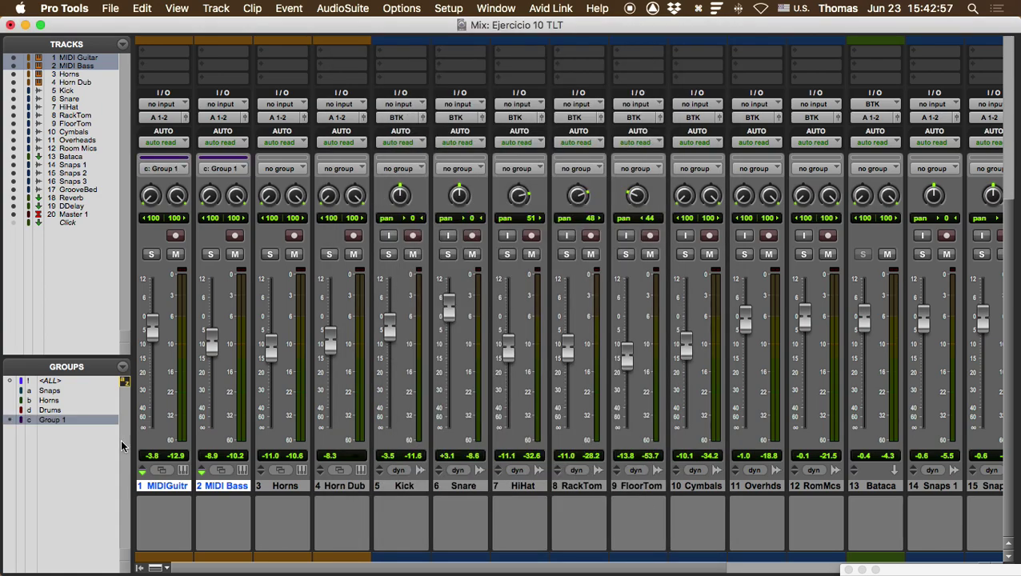
# Step: Test the linked muting of MIDI Guitar and MIDI Bass by muting and unmuting MIDI Bass
pyautogui.click(235, 255)
pyautogui.click(235, 254)
pyautogui.click(236, 255)
pyautogui.click(235, 255)
# Step: Rename Group 1 as "Grupo de Bajo y Guit"
pyautogui.rightClick(58, 420)
pyautogui.click(56, 447)
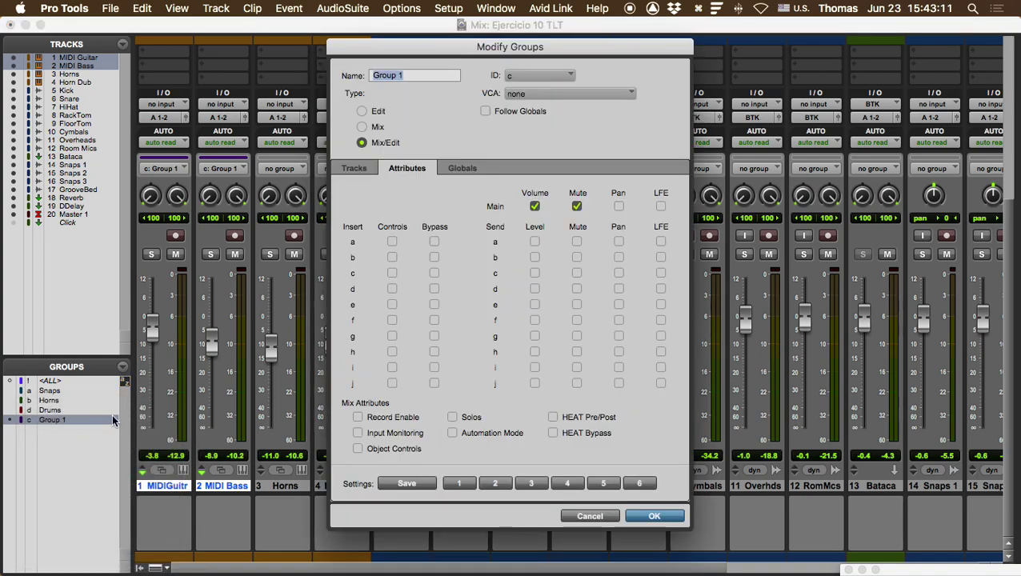
pyautogui.write('Grupo de Bajo y')
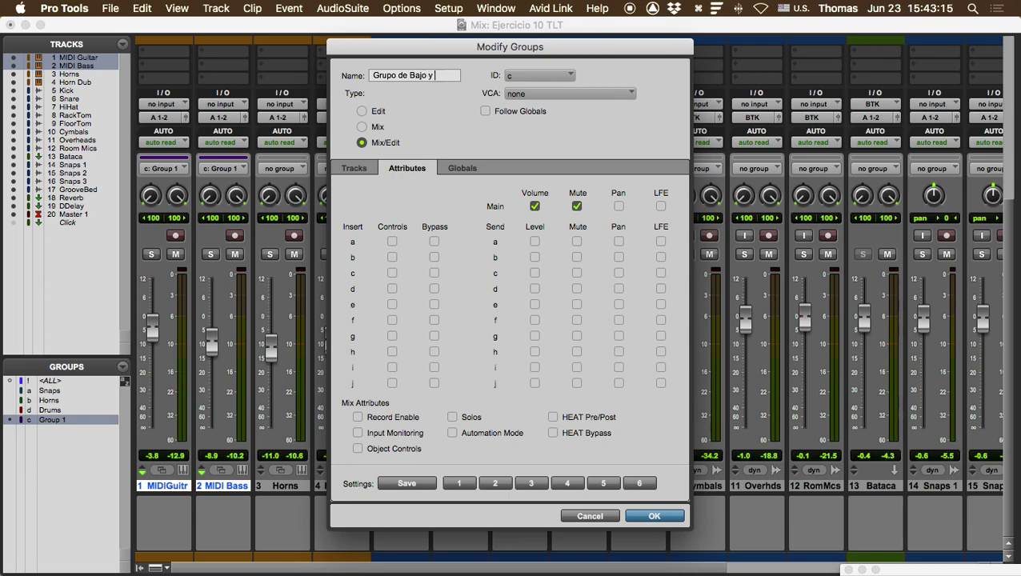
pyautogui.write(' Guit')
pyautogui.press('Return')
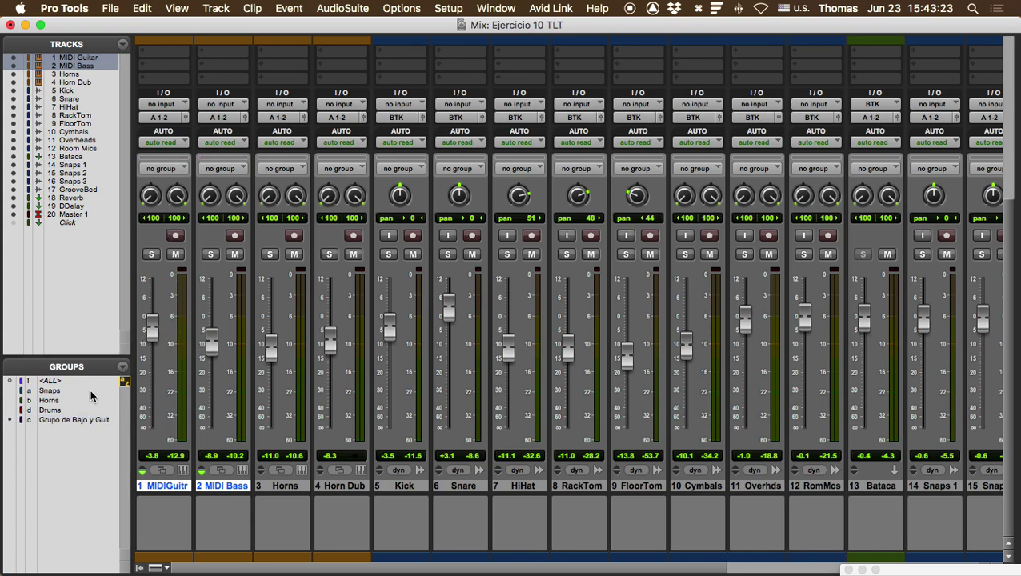
# Step: Activate and deactivate the Grupo de Bajo y Guit group, leaving it inactive
pyautogui.click(87, 422)
pyautogui.click(85, 422)
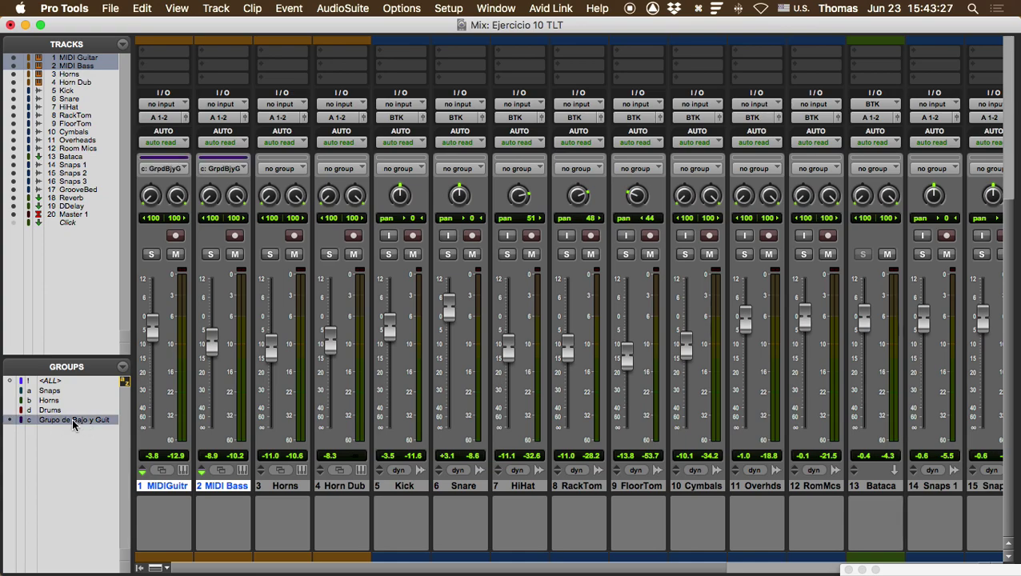
pyautogui.click(77, 422)
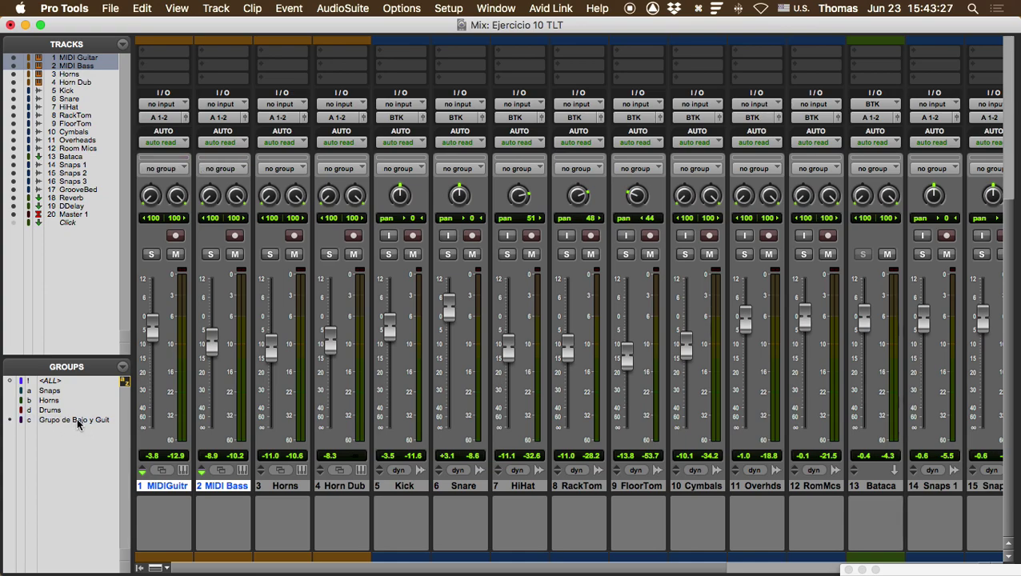
# Step: Select the member tracks of the Horns, Snaps and Drums groups in turn, ending with all Drums members selected
pyautogui.click(11, 411)
pyautogui.click(11, 400)
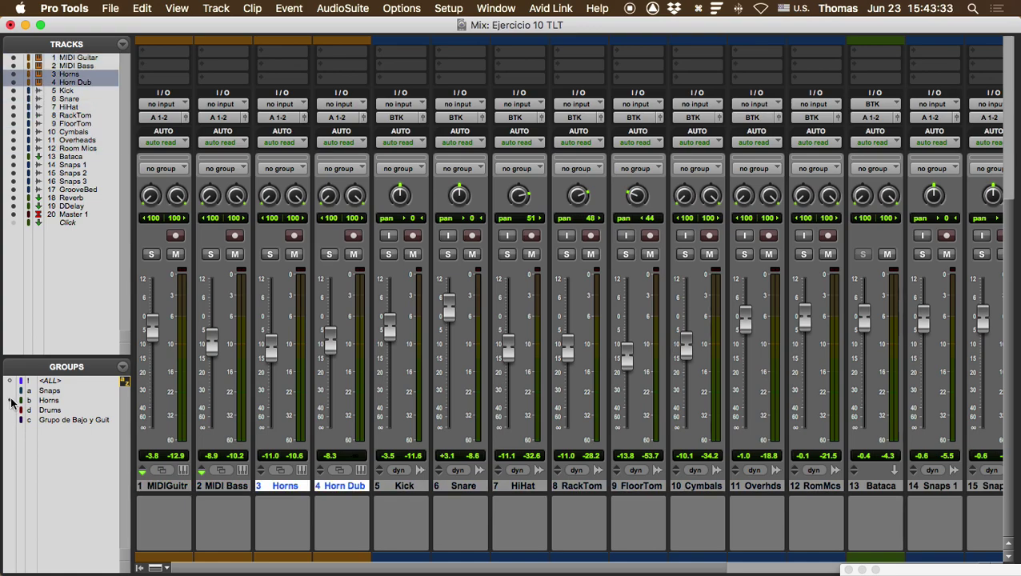
pyautogui.click(17, 391)
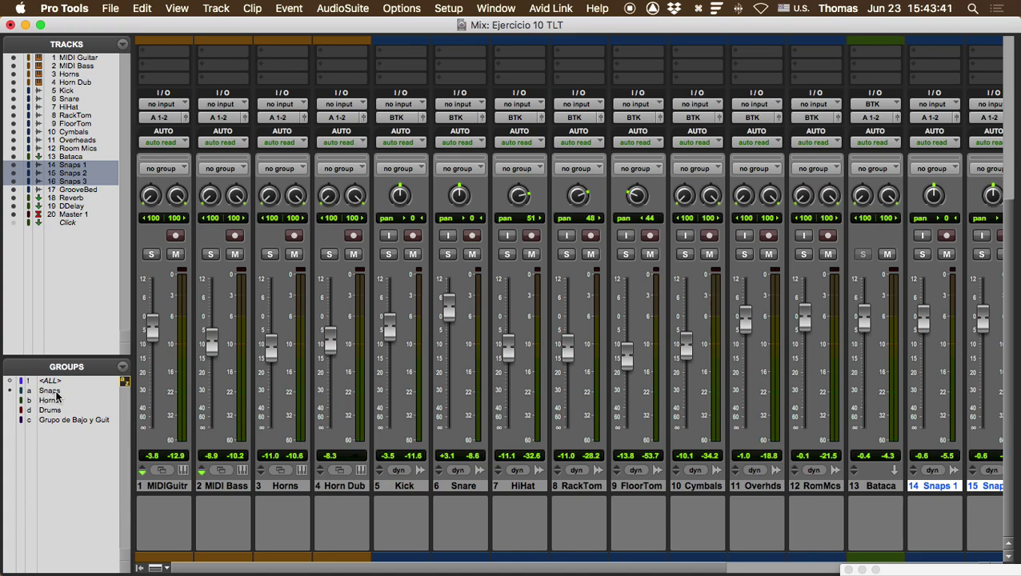
pyautogui.click(10, 400)
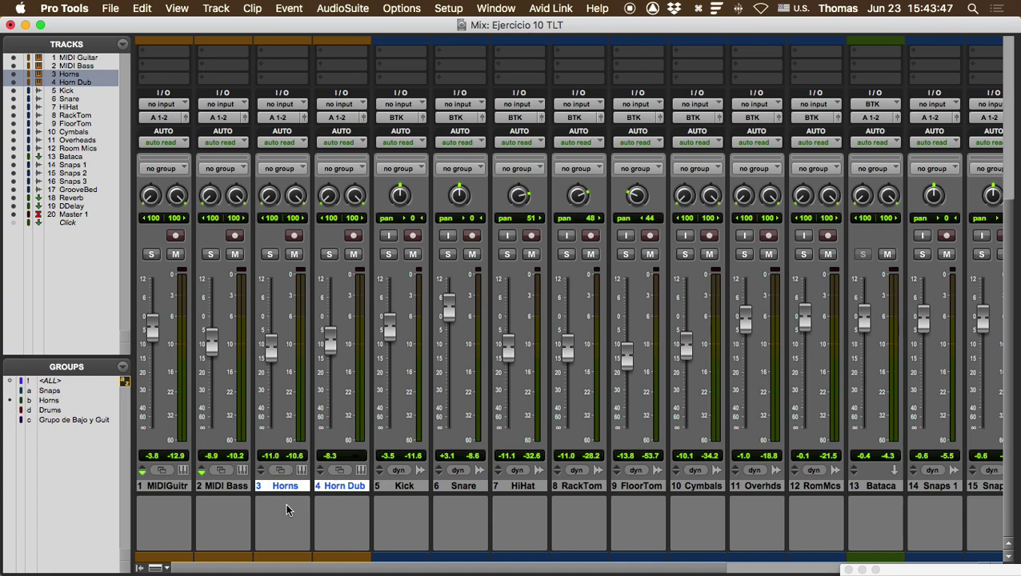
pyautogui.click(11, 411)
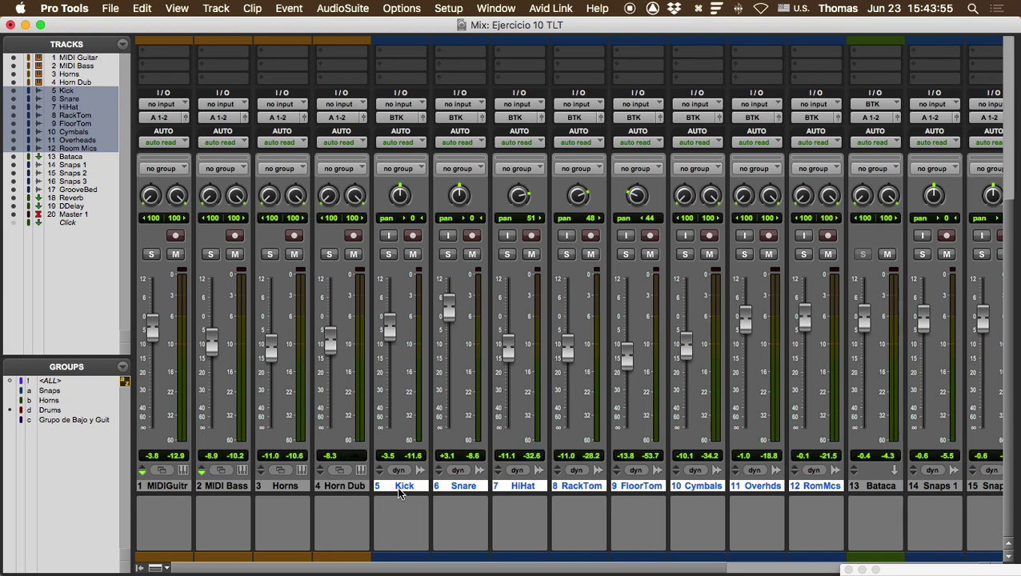
# Step: Deselect Overheads and, separately, Snare from the drum selection, reselecting the full Drums group each time
pyautogui.keyDown('super'); pyautogui.click(759, 485); pyautogui.keyUp('super')
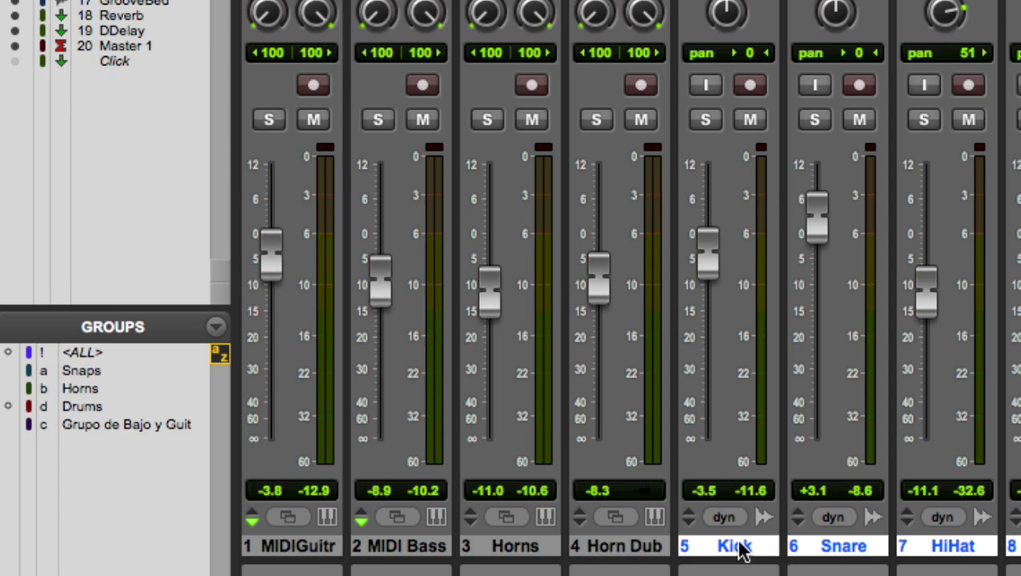
pyautogui.click(8, 407)
pyautogui.click(831, 554)
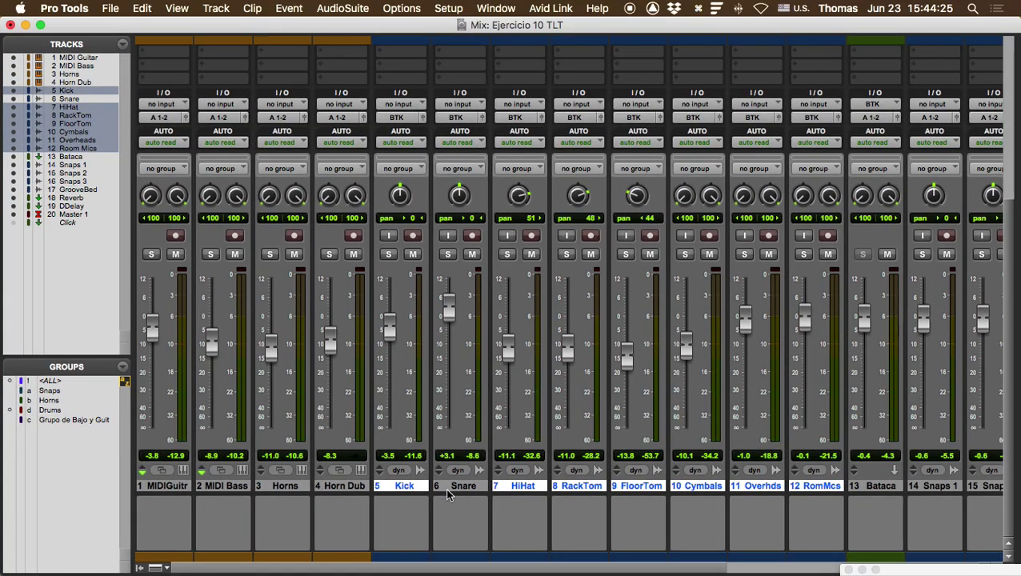
pyautogui.click(10, 410)
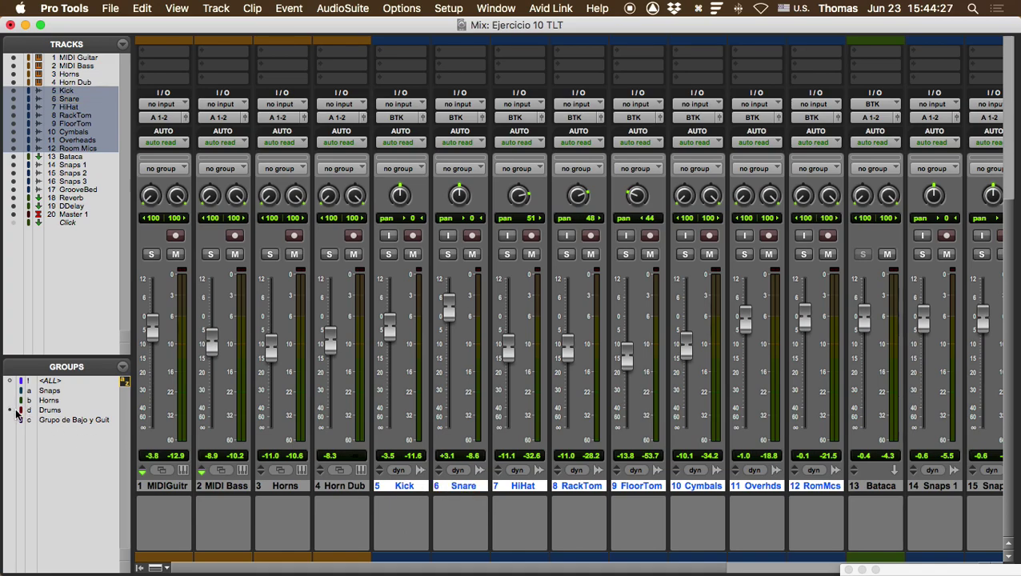
# Step: Add the Horns track to the selection while keeping every Drums group member selected
pyautogui.keyDown('super'); pyautogui.click(289, 486); pyautogui.keyUp('super')
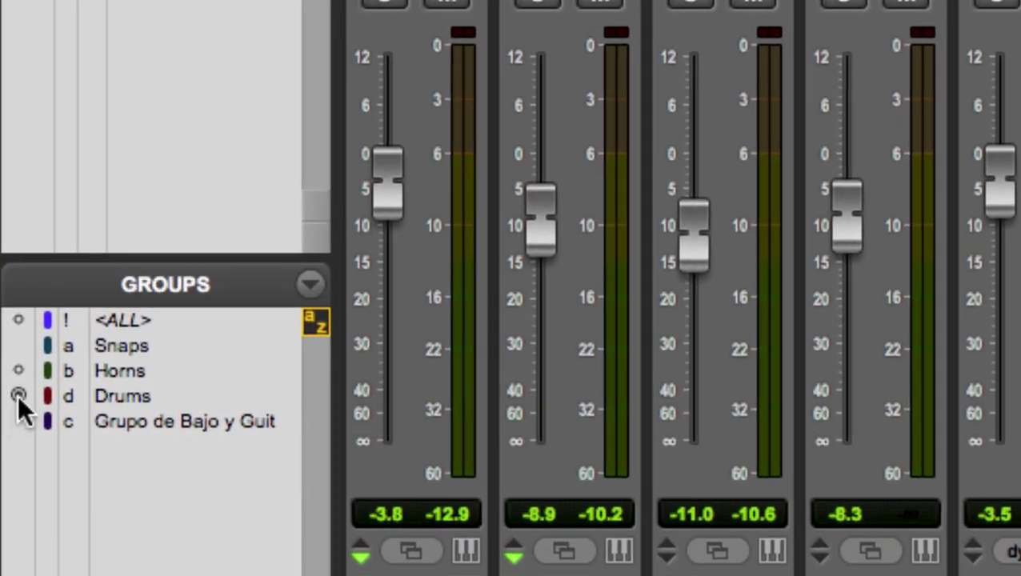
pyautogui.click(18, 397)
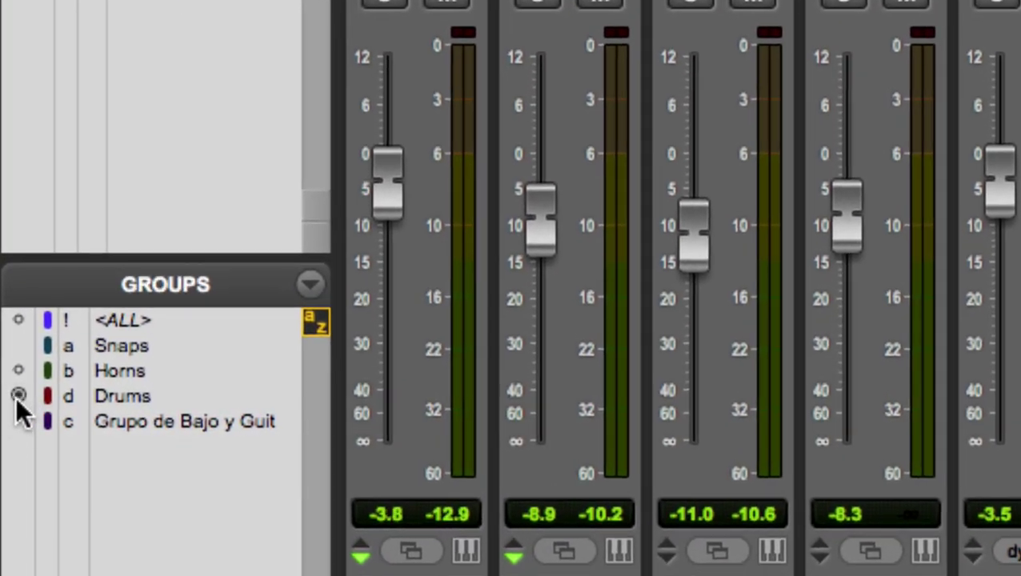
pyautogui.click(18, 395)
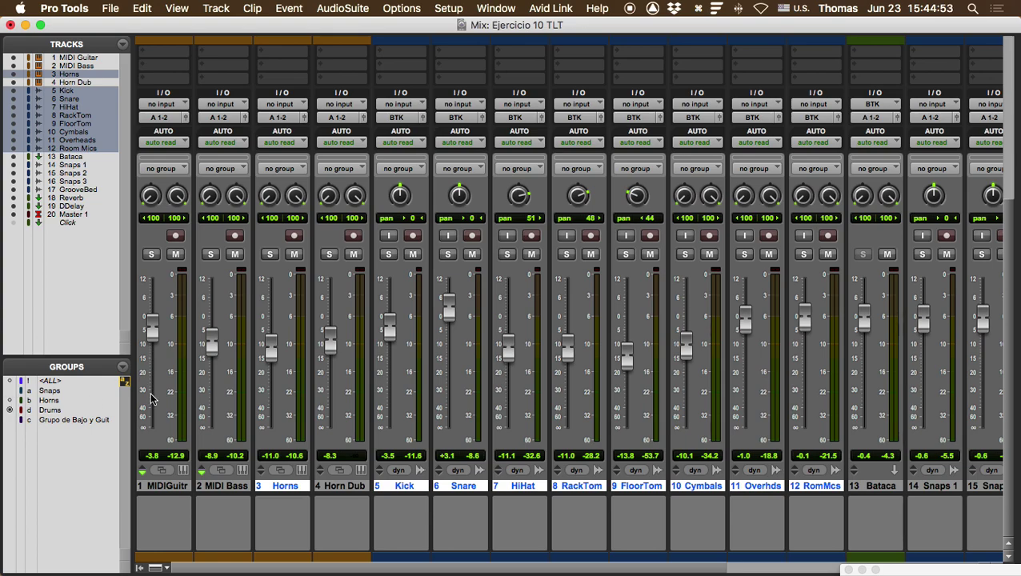
# Step: Open the settings of the Grupo de Bajo y Guit group, examine its type and attributes, and close them
pyautogui.rightClick(56, 412)
pyautogui.press('Escape')
pyautogui.rightClick(61, 421)
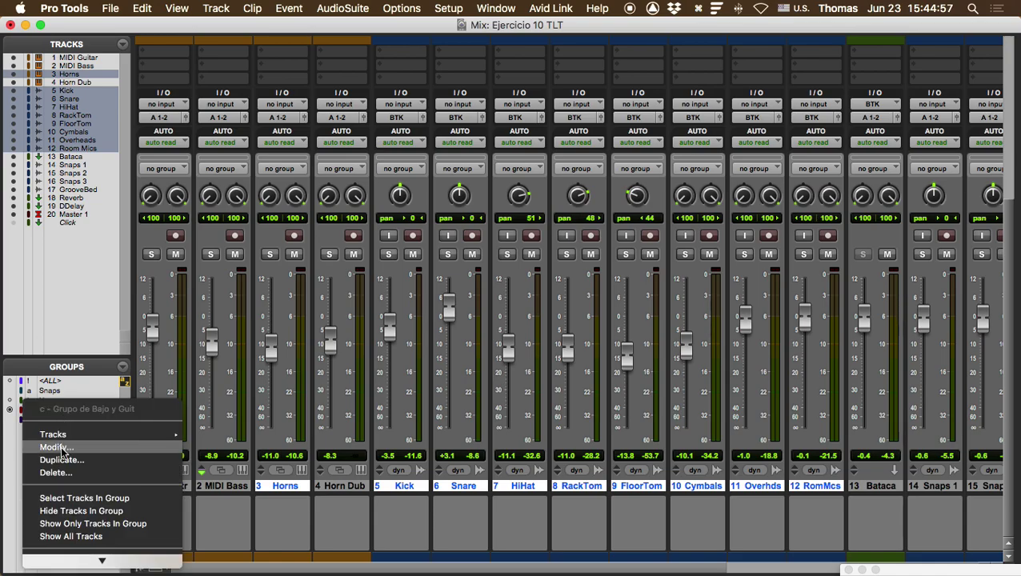
pyautogui.click(58, 447)
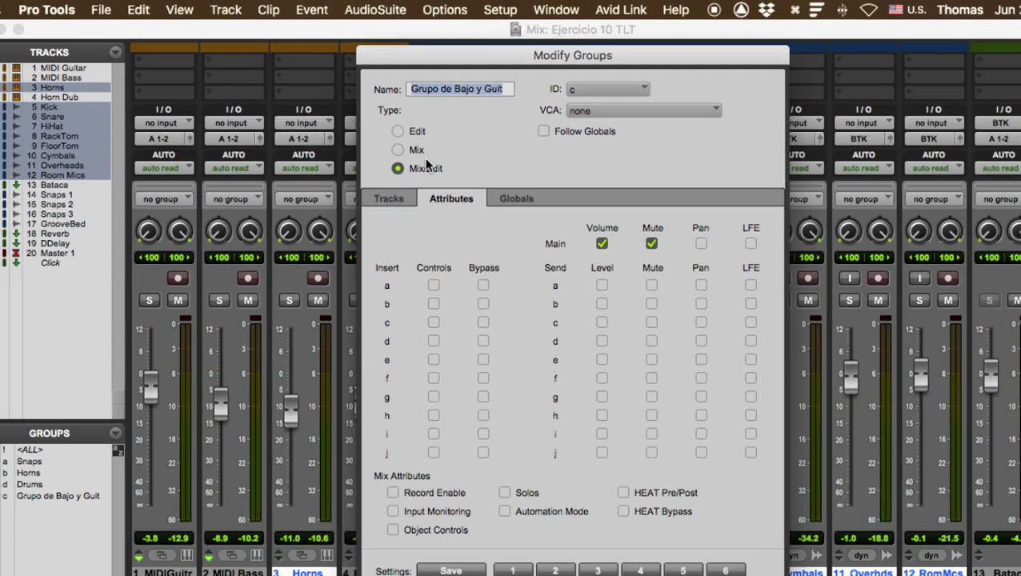
pyautogui.click(671, 519)
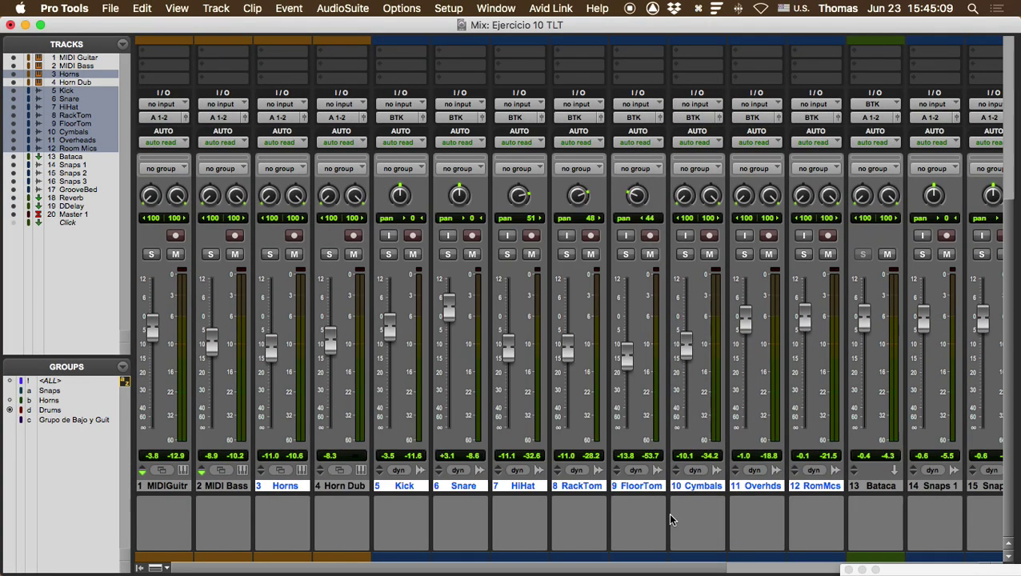
# Step: Switch to the Edit window and select 36|3|000 to 37|1|000 on the MIDI Guitar track only
pyautogui.press('super+equal')
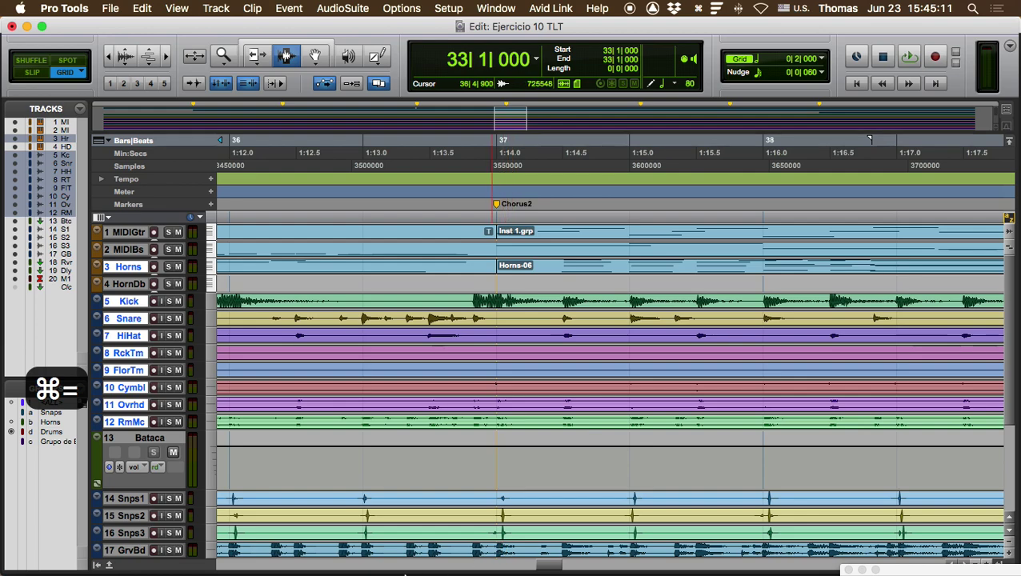
pyautogui.click(371, 233)
pyautogui.moveTo(371, 233); pyautogui.dragTo(497, 233)
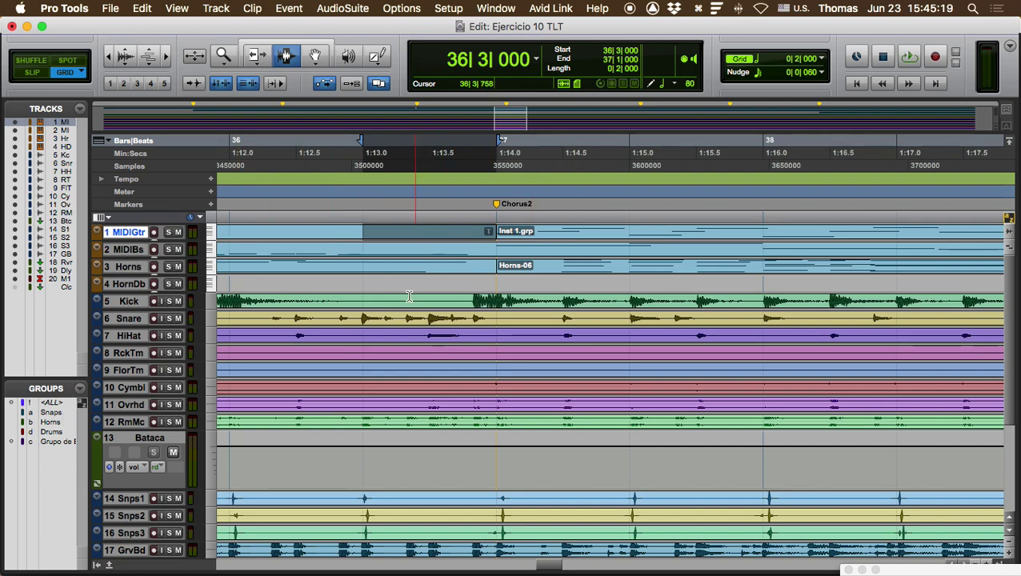
# Step: Activate the Grupo de Bajo y Guit group and select 37|3|000 to 38|1|000 across the MIDI guitar and bass tracks
pyautogui.click(61, 445)
pyautogui.click(325, 229)
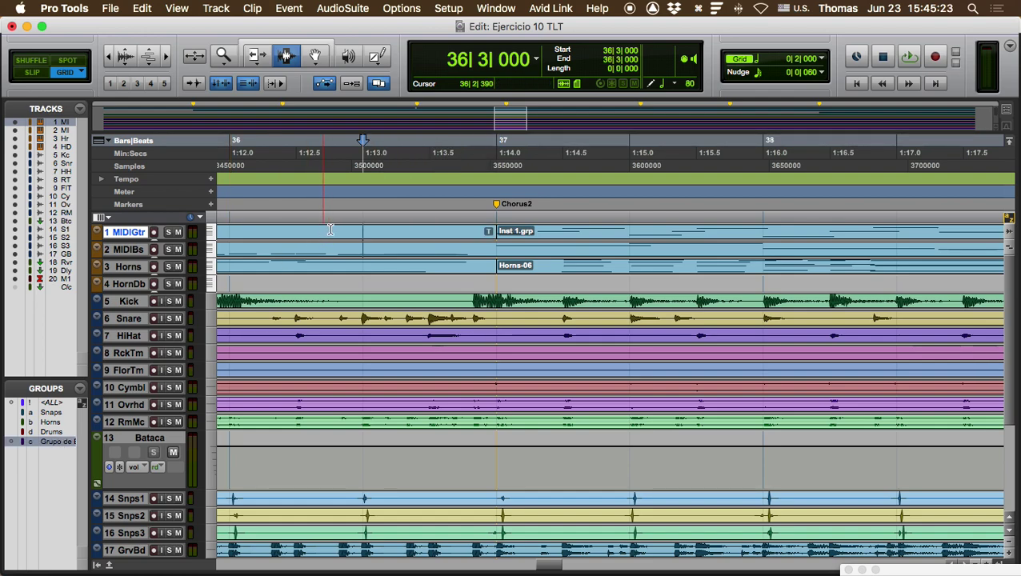
pyautogui.moveTo(325, 230); pyautogui.dragTo(490, 231)
pyautogui.moveTo(630, 230); pyautogui.dragTo(774, 225)
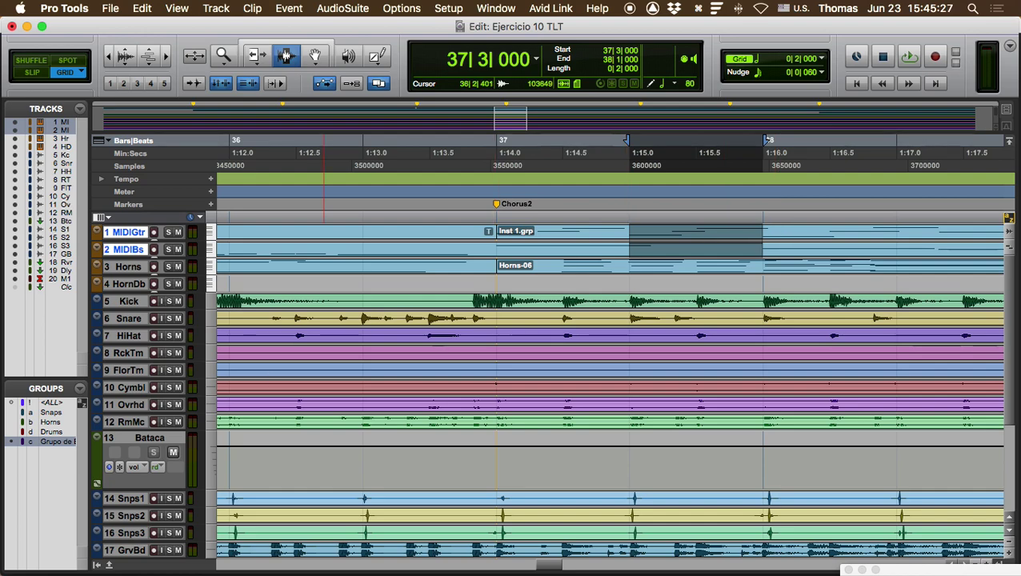
# Step: Activate the Drums group and select a range across its tracks, reselecting 37|1|890 to 37|4|473 in Slip mode
pyautogui.click(53, 431)
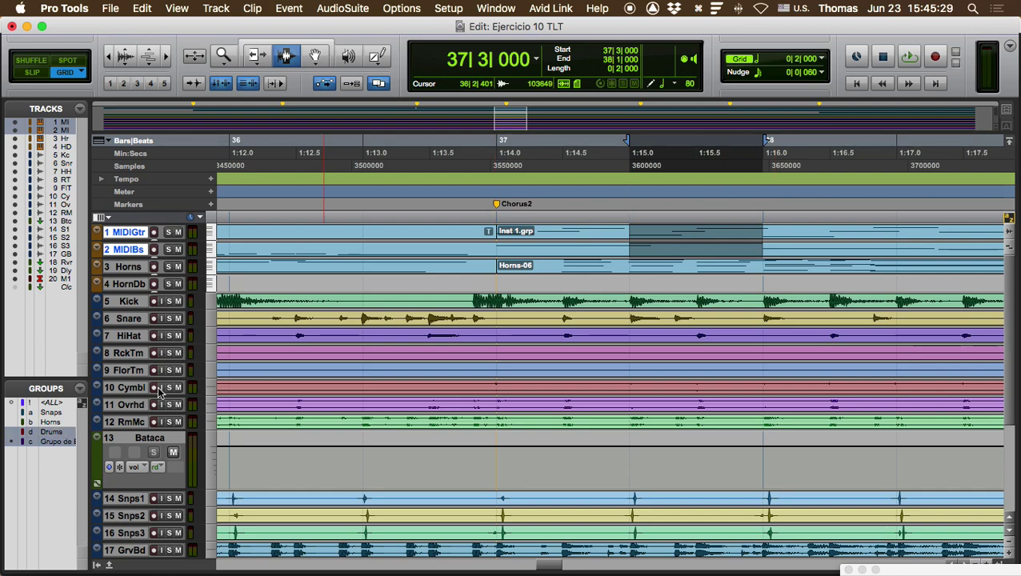
pyautogui.click(363, 318)
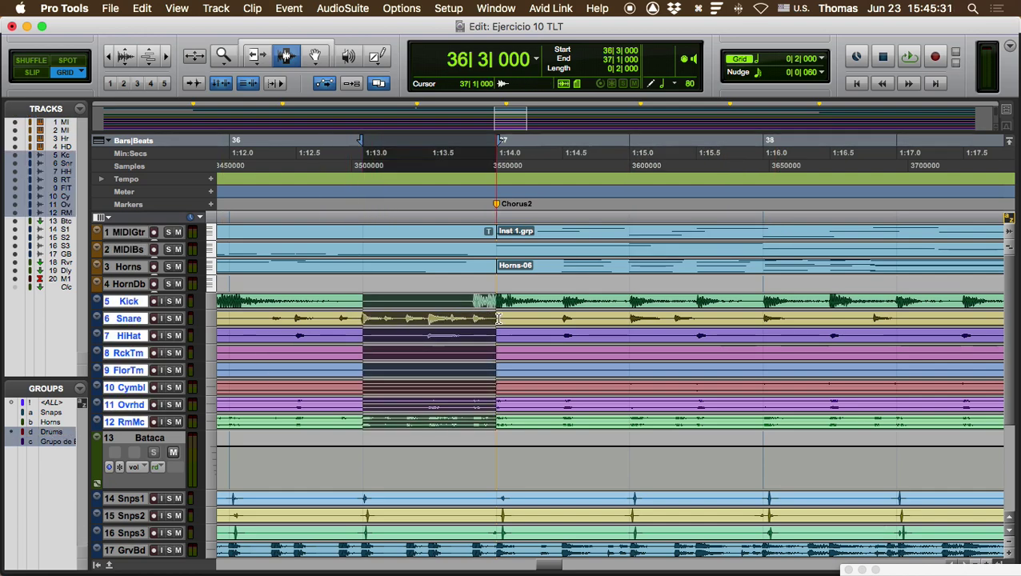
pyautogui.click(30, 72)
pyautogui.moveTo(558, 318); pyautogui.dragTo(729, 318)
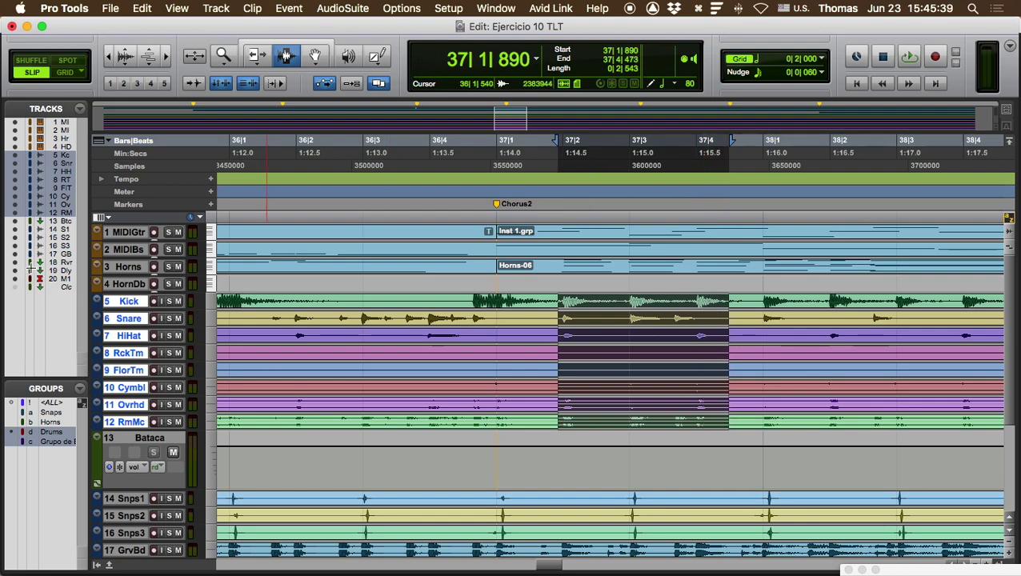
# Step: Try deleting the selected drum range with the Snare track hidden, then show Snare and undo the deletion
pyautogui.click(15, 207)
pyautogui.click(15, 208)
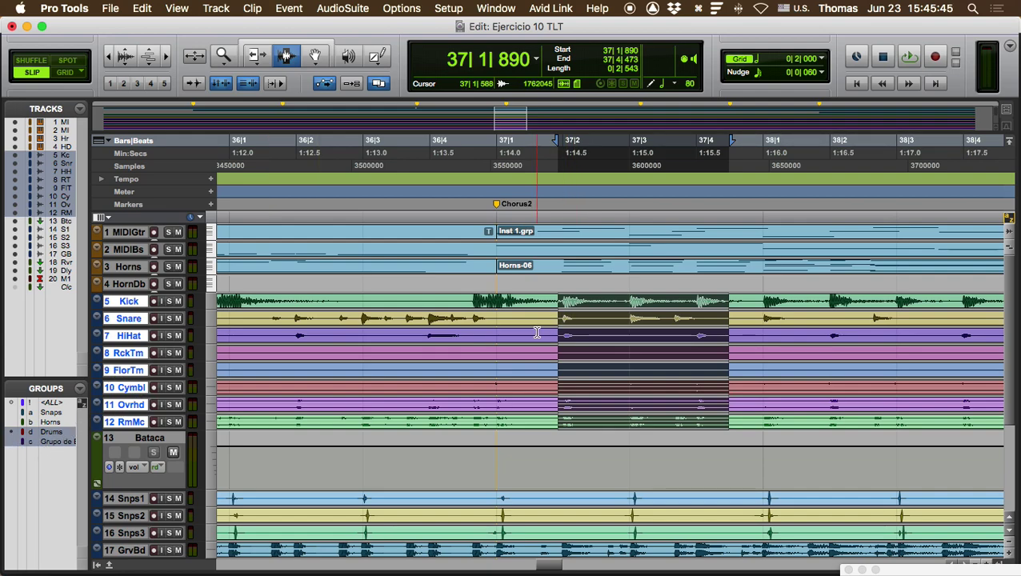
pyautogui.click(15, 163)
pyautogui.press('Delete')
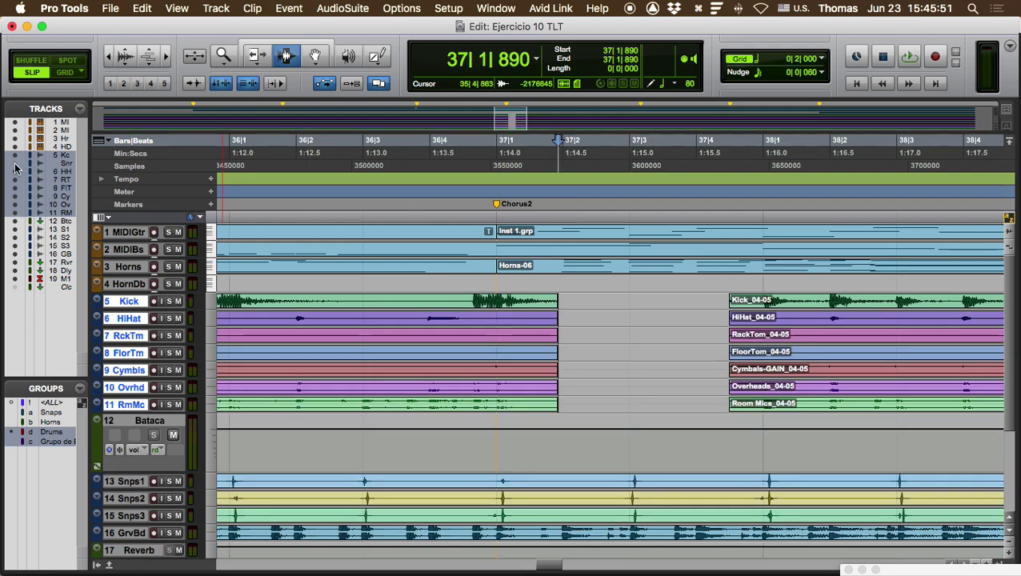
pyautogui.click(15, 163)
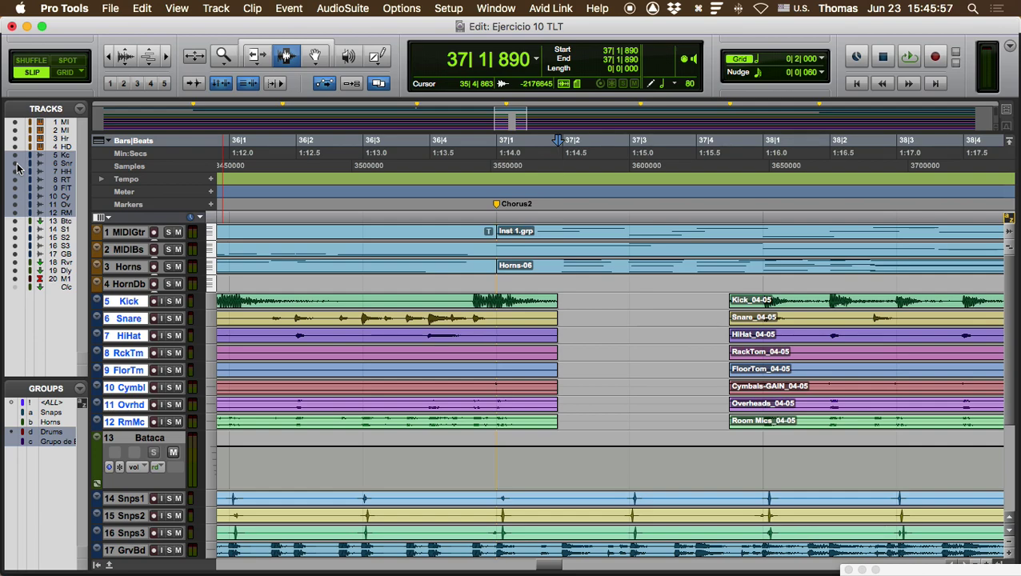
pyautogui.press('super+z')
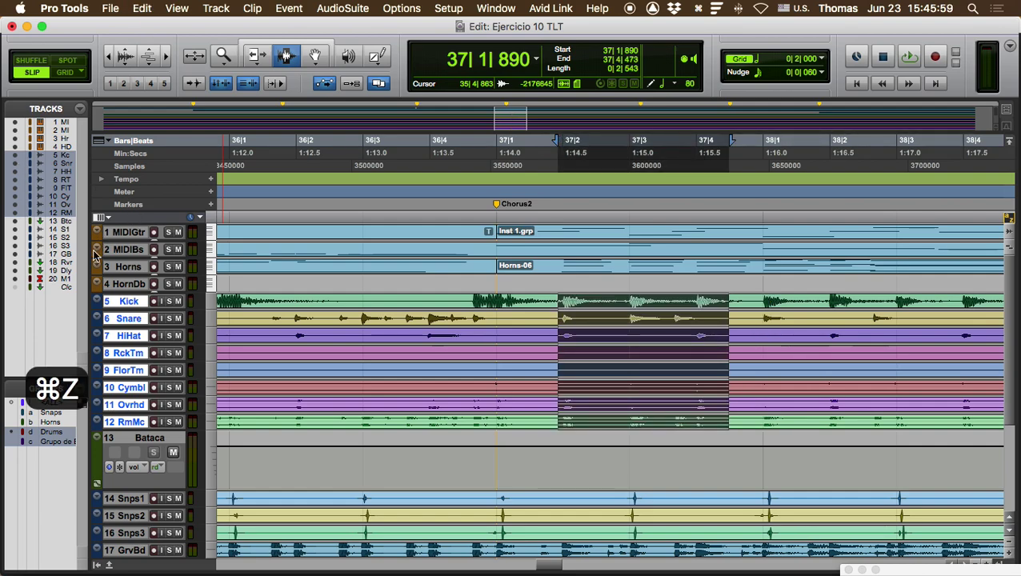
# Step: Deactivate the Drums and Grupo de Bajo y Guit groups
pyautogui.click(54, 442)
pyautogui.click(55, 444)
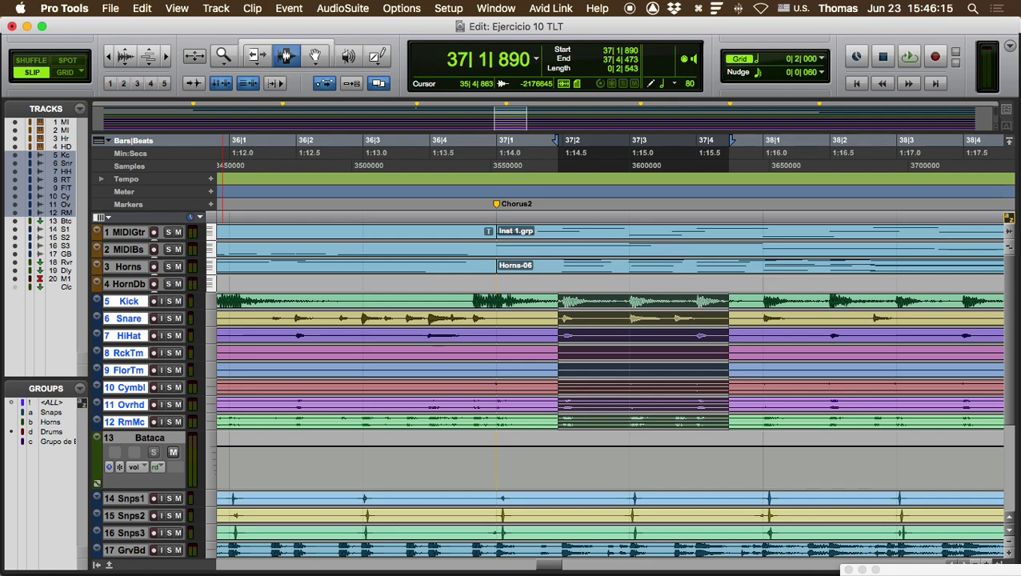
# Step: Suspend all groups, then turn the suspension off again
pyautogui.click(79, 388)
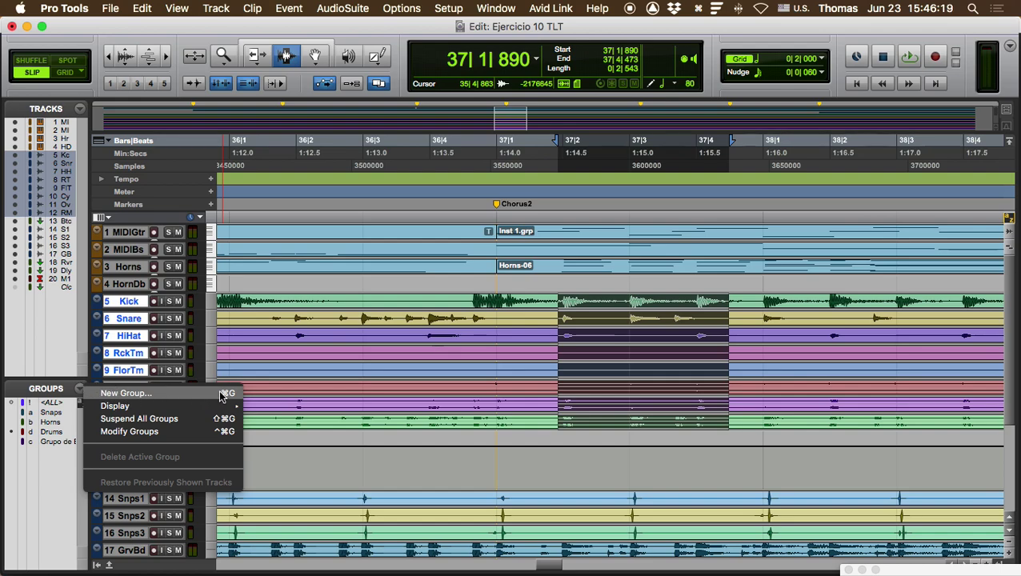
pyautogui.click(172, 423)
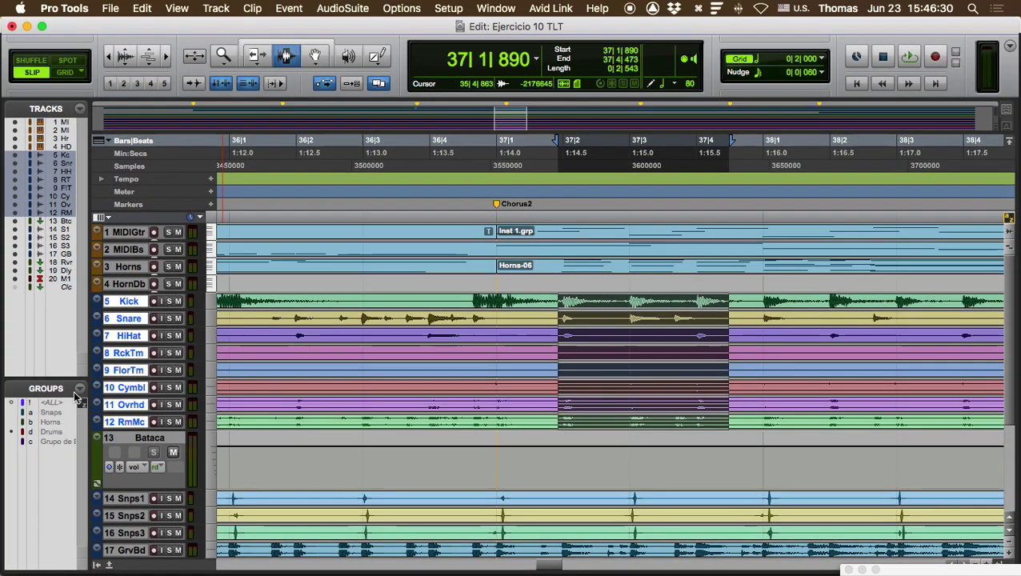
pyautogui.click(95, 334)
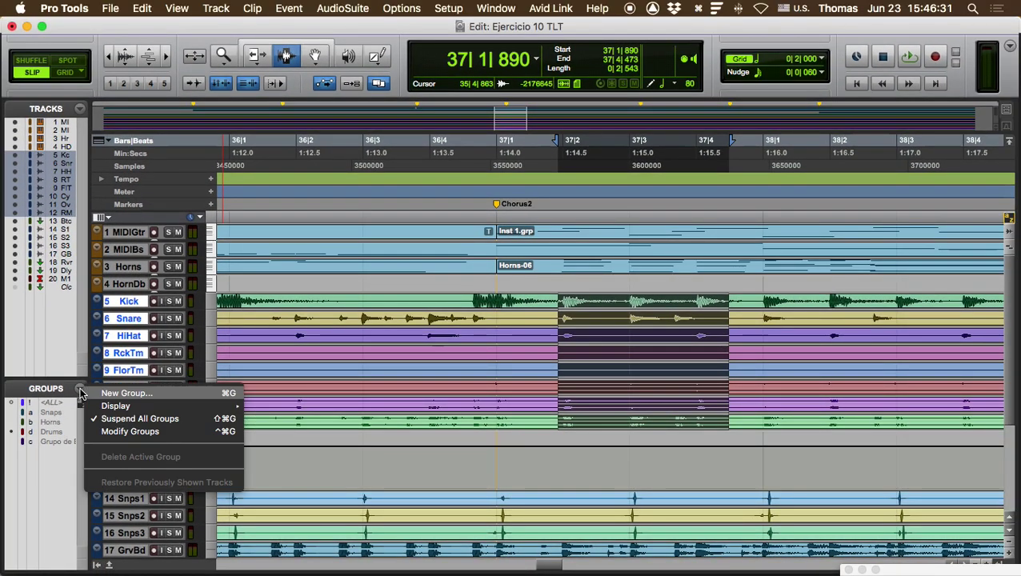
pyautogui.click(130, 420)
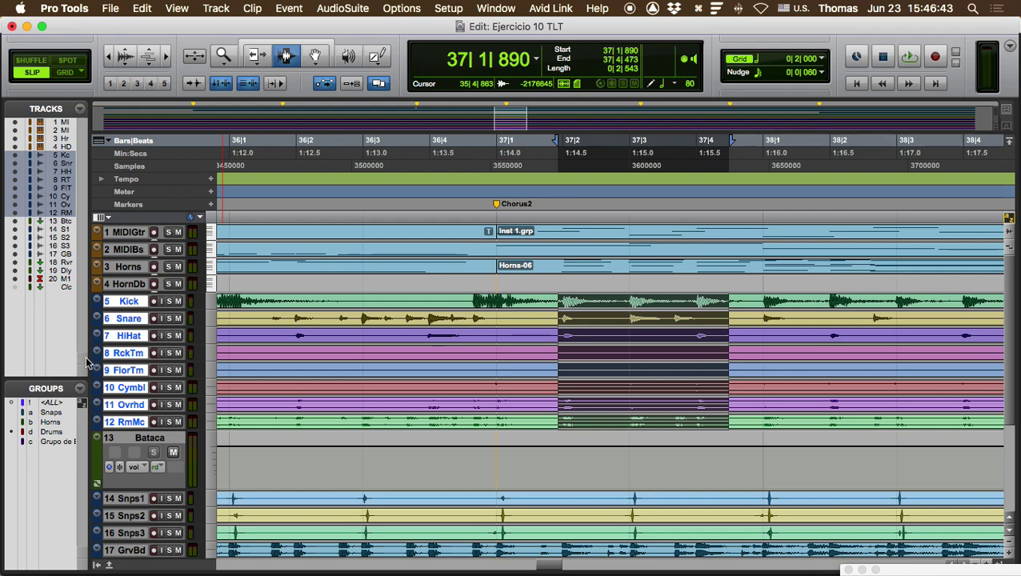
# Step: Open the Drums group's settings and examine its available and member tracks
pyautogui.rightClick(53, 433)
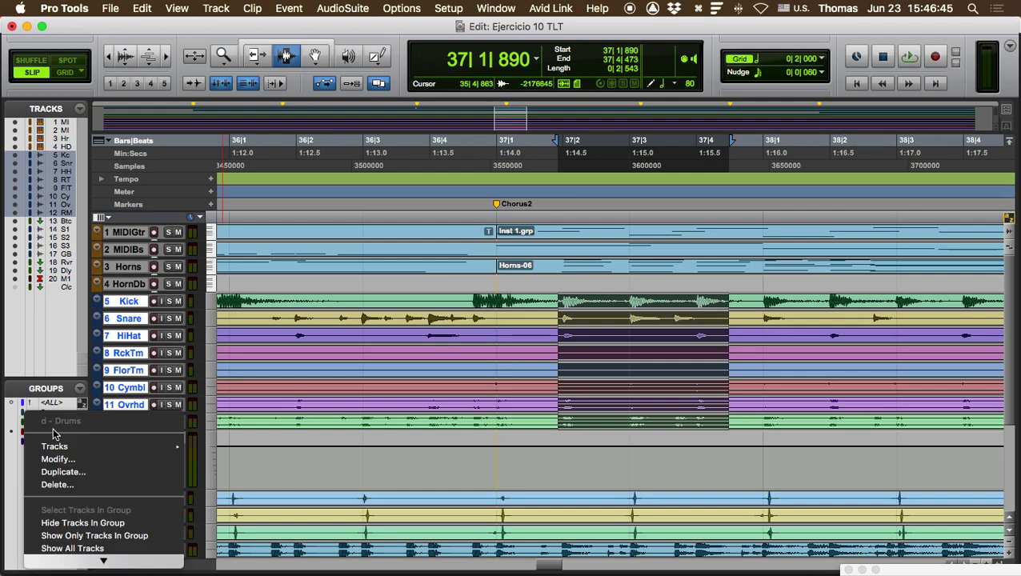
pyautogui.click(56, 462)
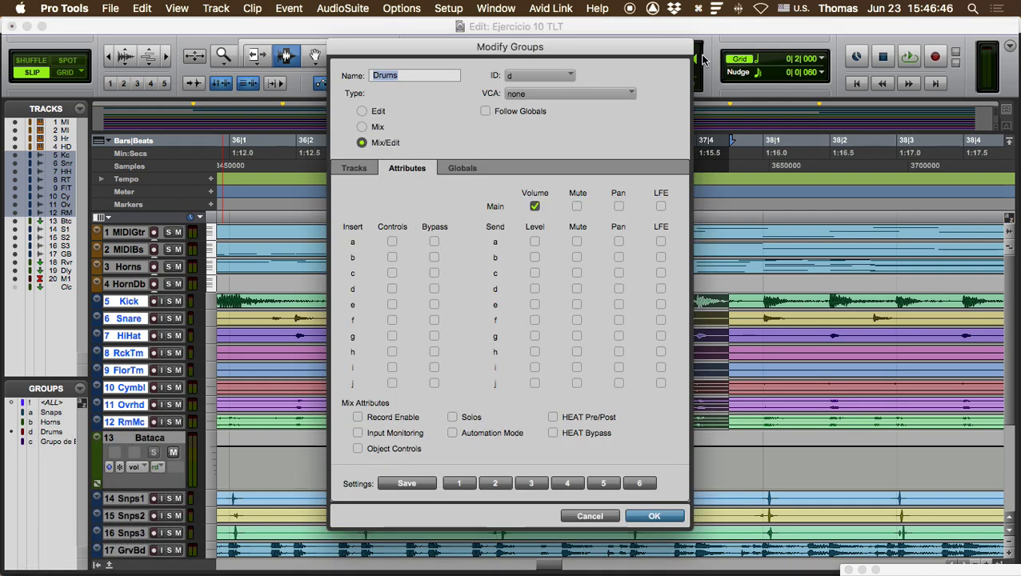
pyautogui.click(354, 168)
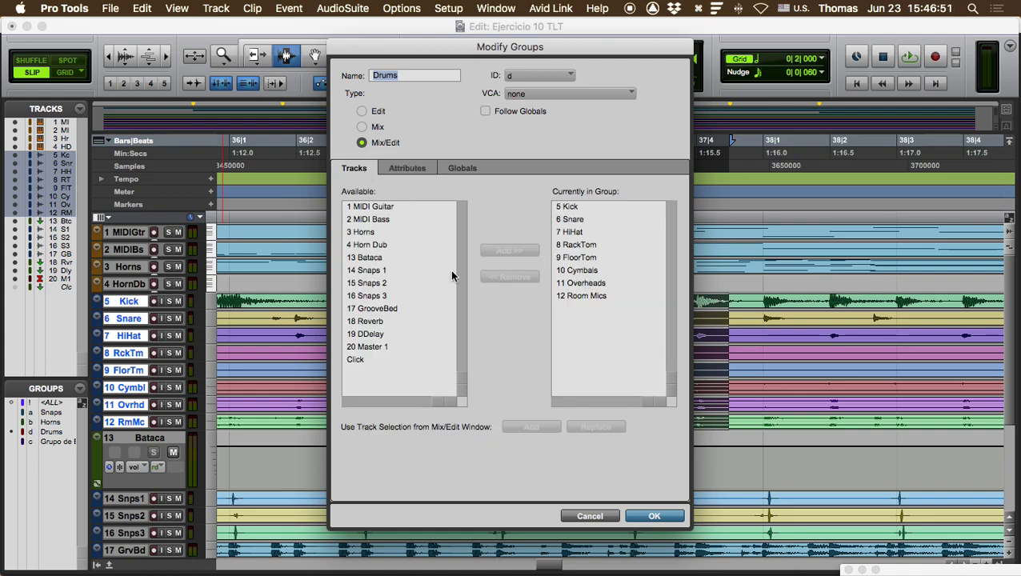
# Step: Add the Reverb track to the Drums group, then remove it and confirm the group settings
pyautogui.click(388, 258)
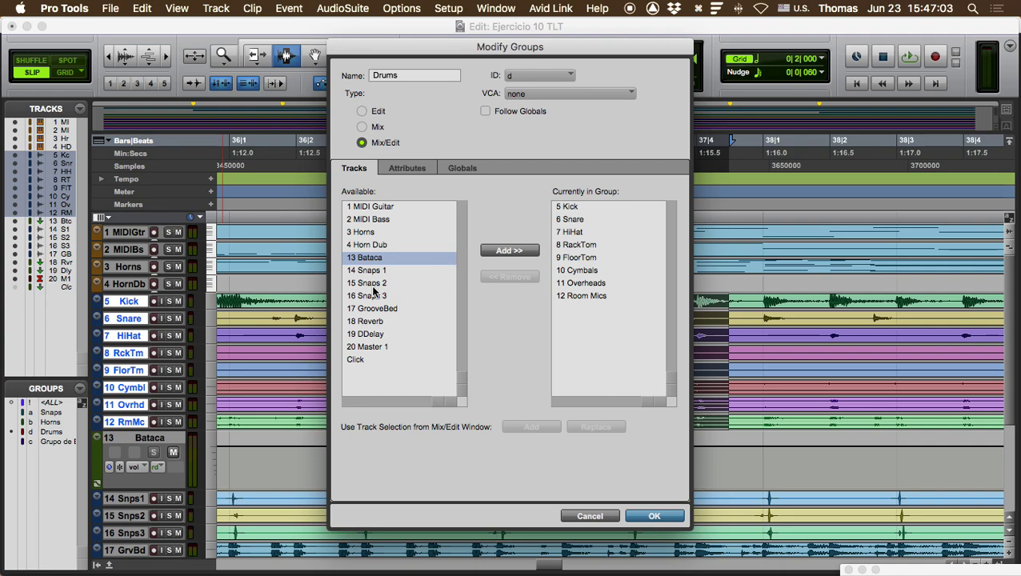
pyautogui.click(366, 323)
pyautogui.doubleClick(367, 323)
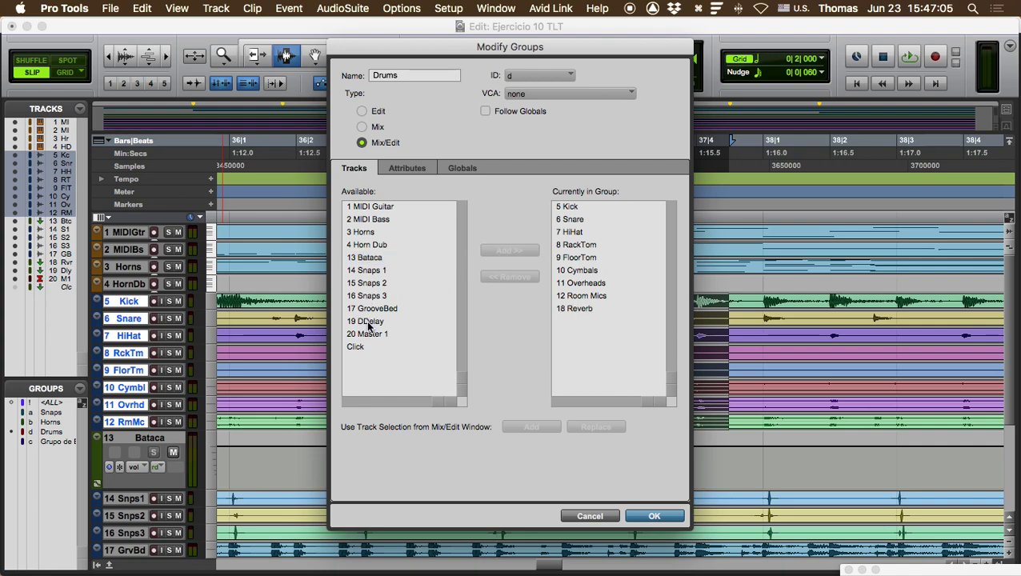
pyautogui.click(589, 314)
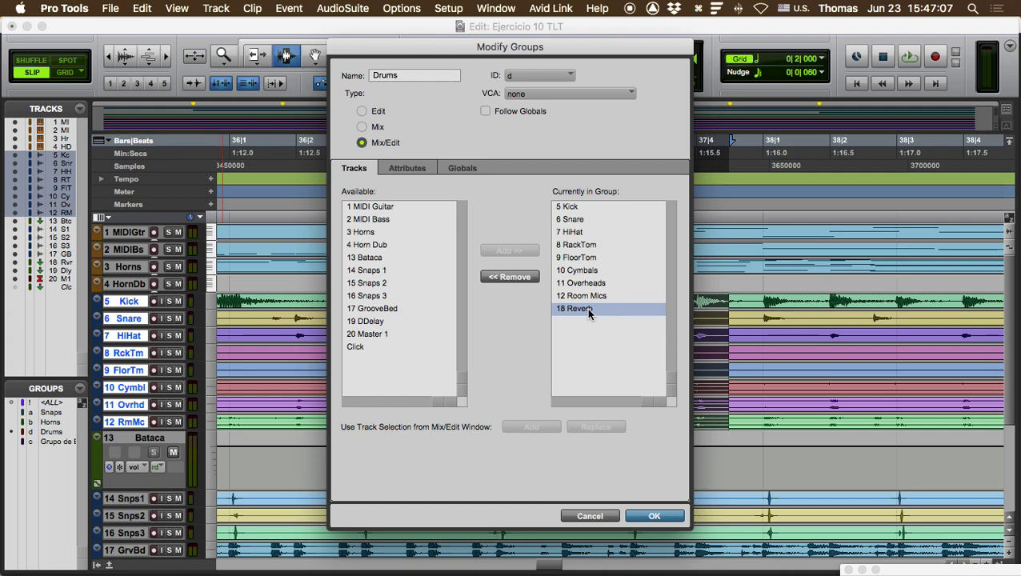
pyautogui.click(531, 281)
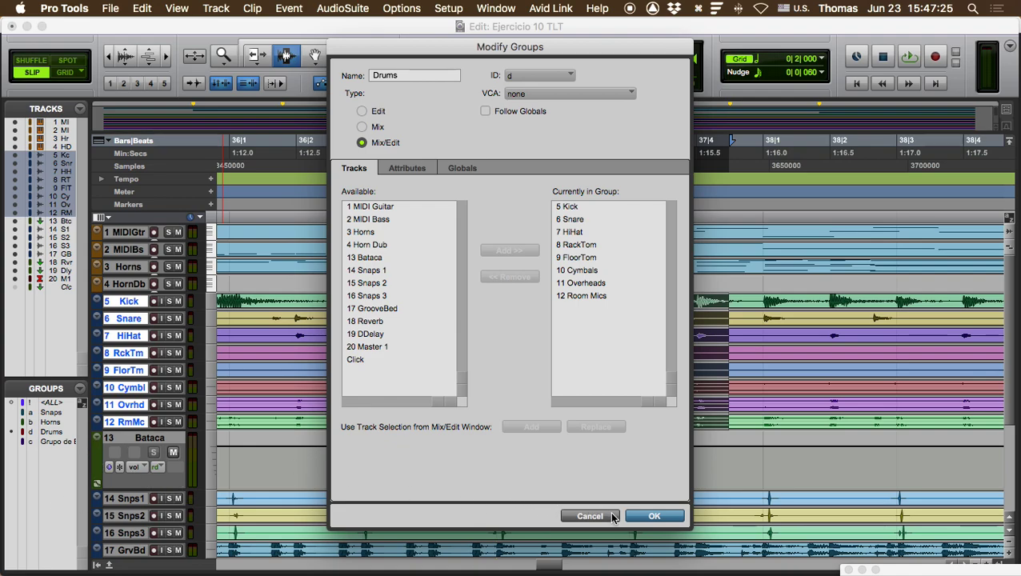
pyautogui.click(652, 516)
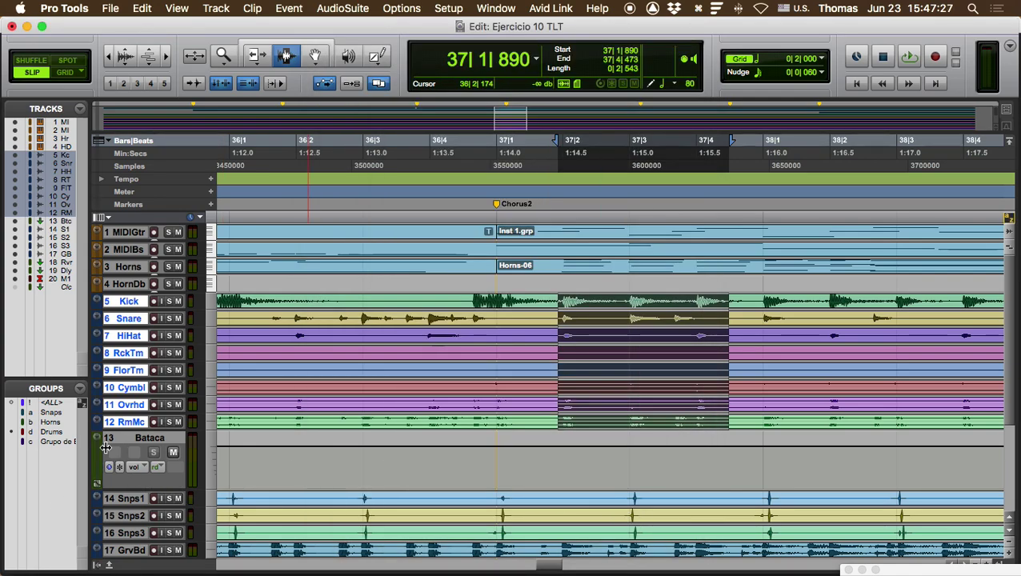
# Step: Widen the track and group lists, then activate and deactivate the Snaps, Horns, Drums and Grupo de Bajo y Guit groups
pyautogui.moveTo(101, 448); pyautogui.dragTo(222, 448)
pyautogui.click(53, 412)
pyautogui.click(56, 422)
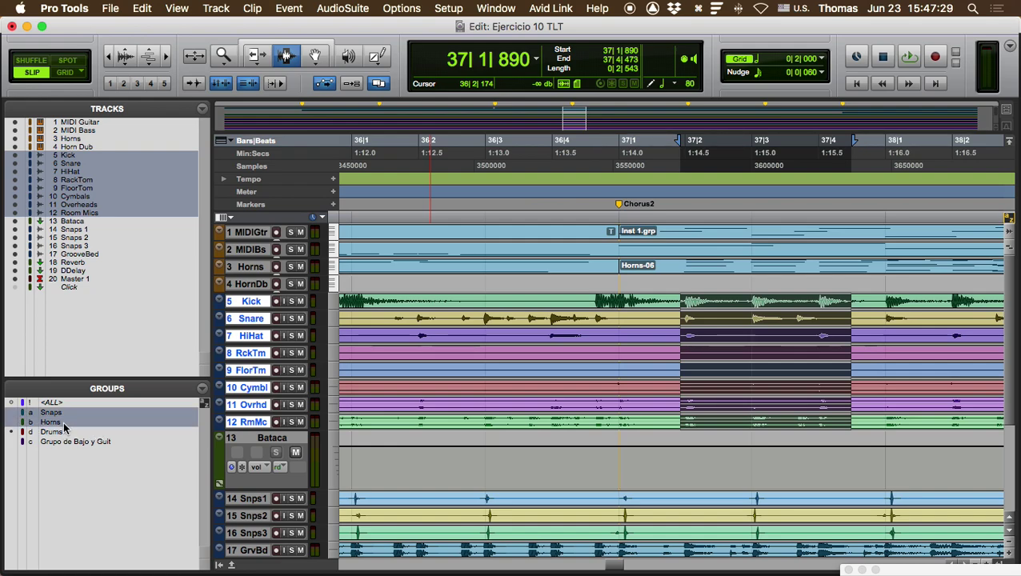
pyautogui.click(62, 432)
pyautogui.click(64, 442)
pyautogui.click(58, 430)
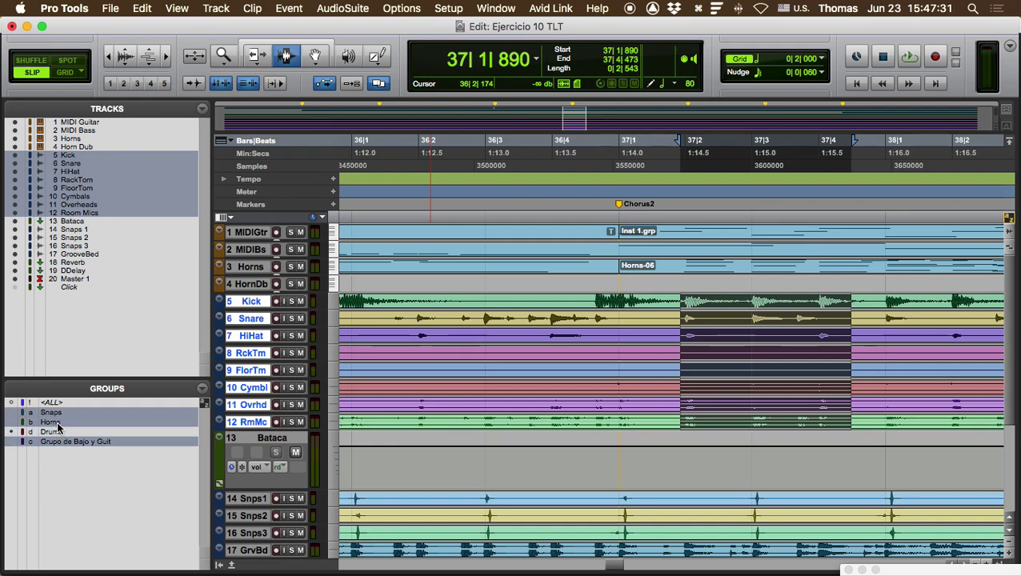
pyautogui.click(55, 422)
pyautogui.click(53, 412)
pyautogui.click(64, 442)
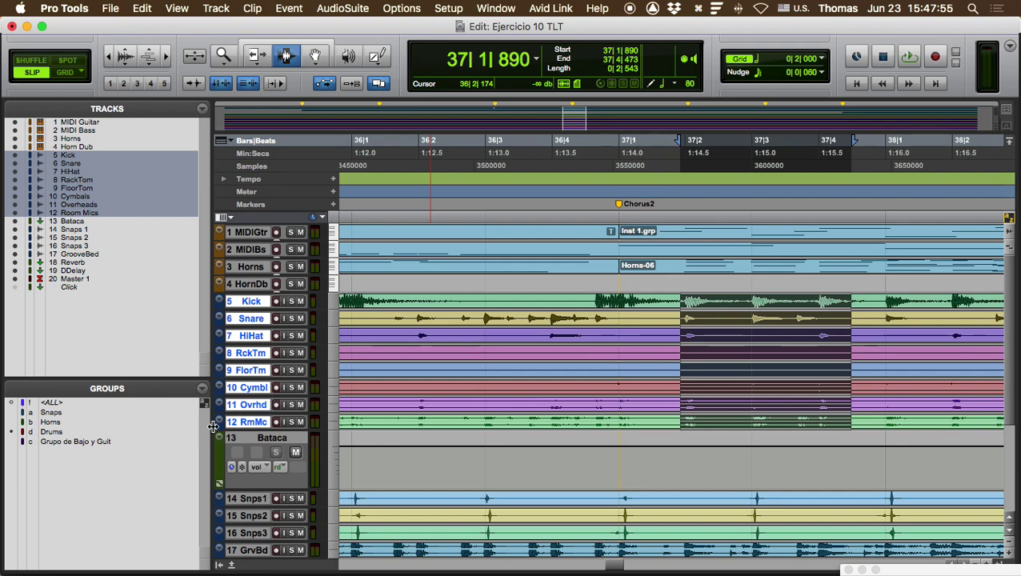
# Step: Activate the Drums group in the Mix window and review the group options offered on the Kick channel
pyautogui.press('super+equal')
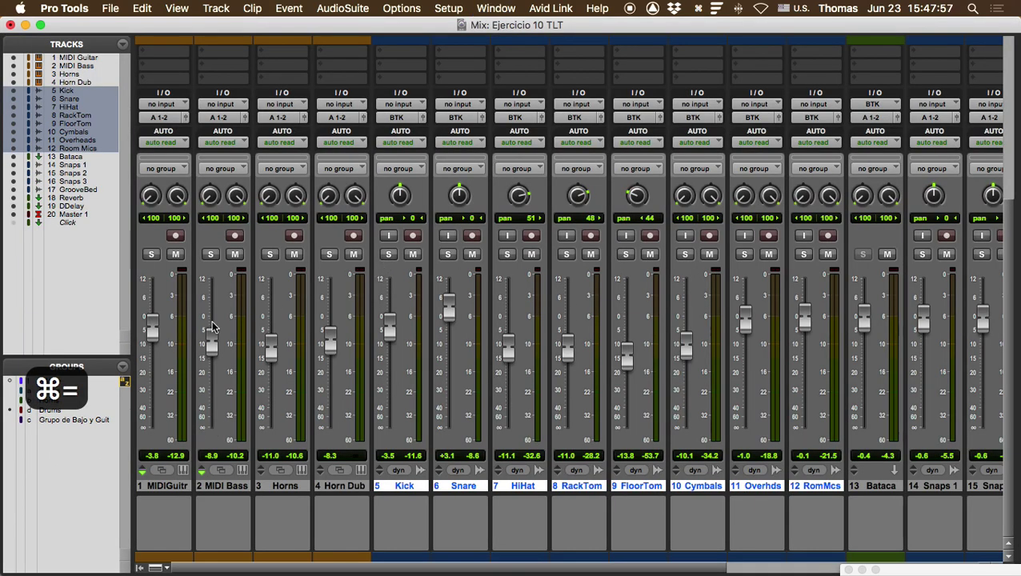
pyautogui.click(50, 410)
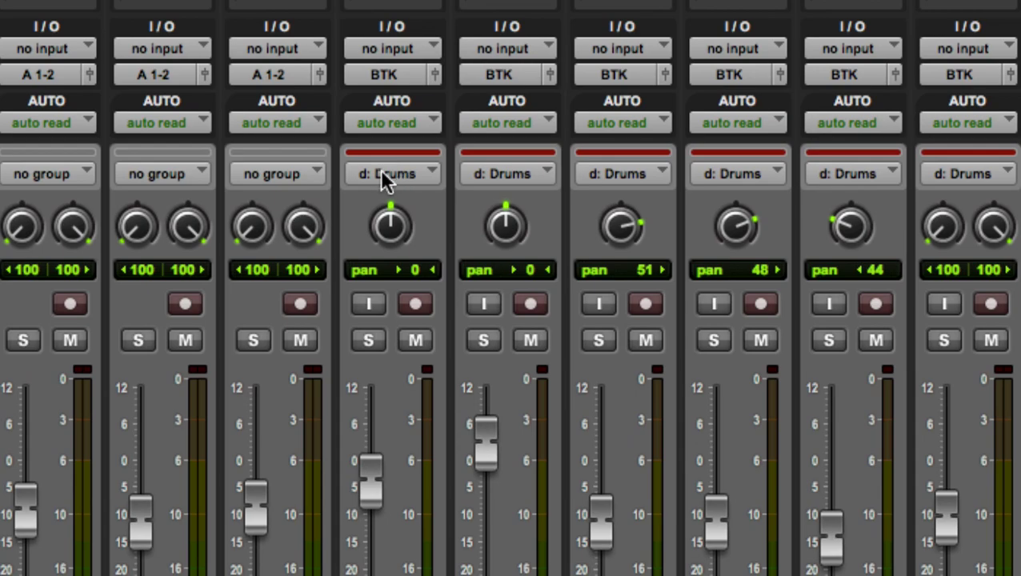
pyautogui.click(382, 171)
pyautogui.click(382, 171)
pyautogui.click(435, 172)
pyautogui.moveTo(430, 196)
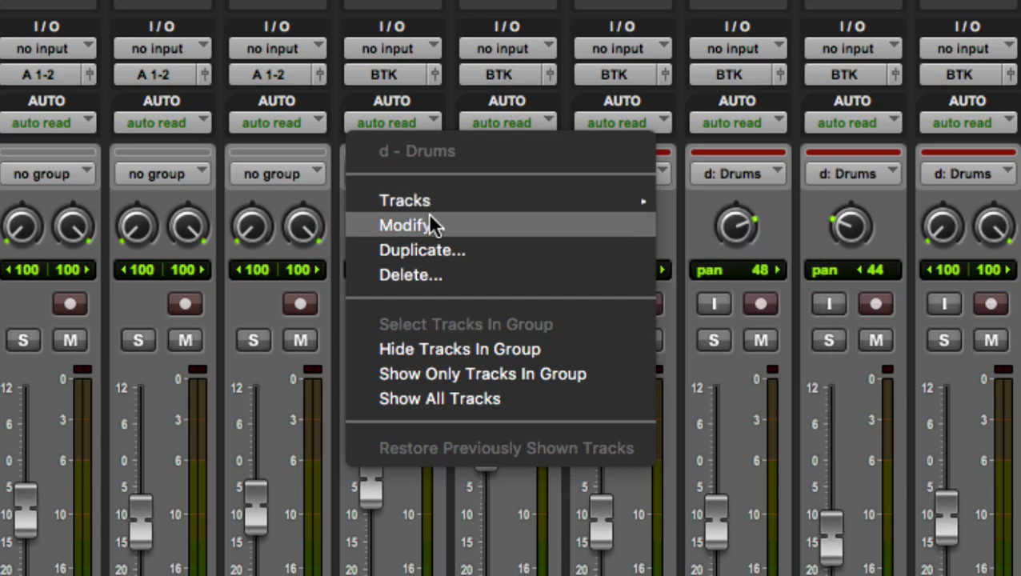
pyautogui.click(323, 237)
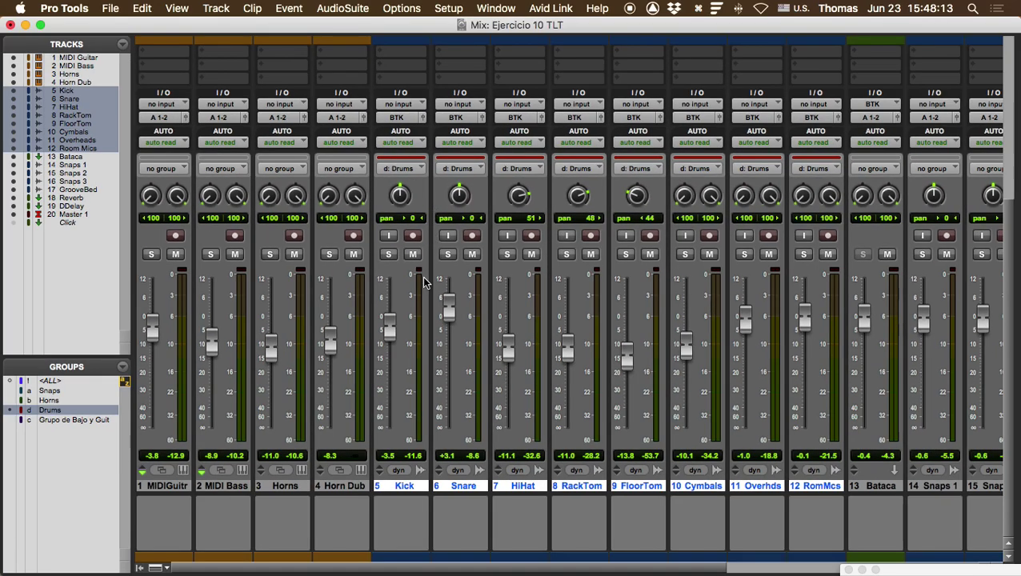
# Step: Lower the Drums group's volume faders together, bringing Kick to -4.1 dB
pyautogui.moveTo(390, 324); pyautogui.dragTo(388, 334)
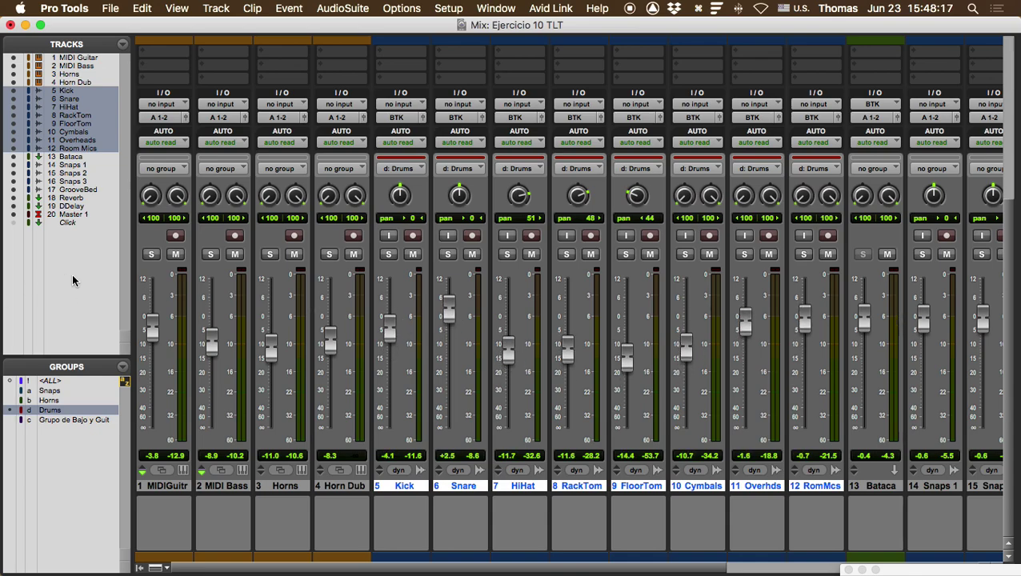
# Step: Raise the Snare fader on its own to +4.0 dB and activate the Horns and Snaps groups
pyautogui.moveTo(448, 309)
pyautogui.mouseDown()
pyautogui.moveTo(449, 318)
pyautogui.moveTo(449, 305)
pyautogui.mouseUp()
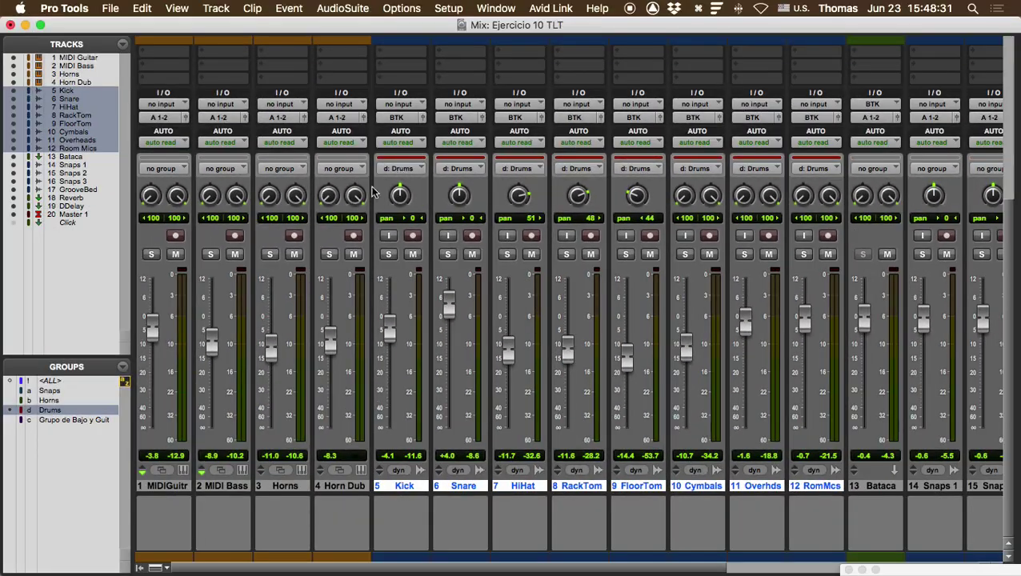
pyautogui.click(48, 400)
pyautogui.click(49, 390)
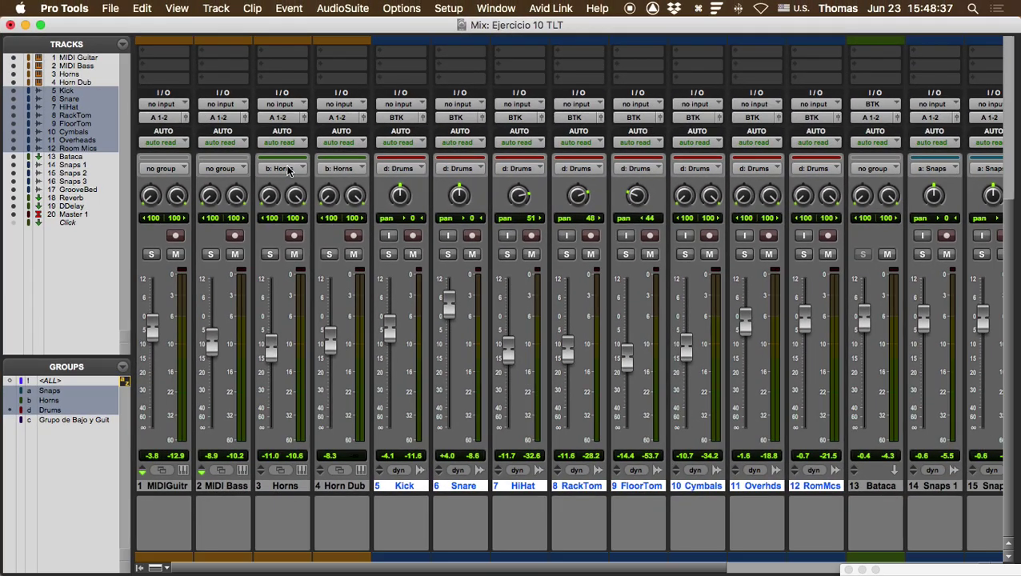
# Step: Show only the tracks in the Horns group from the Horns channel, then make every track in the session visible
pyautogui.click(293, 170)
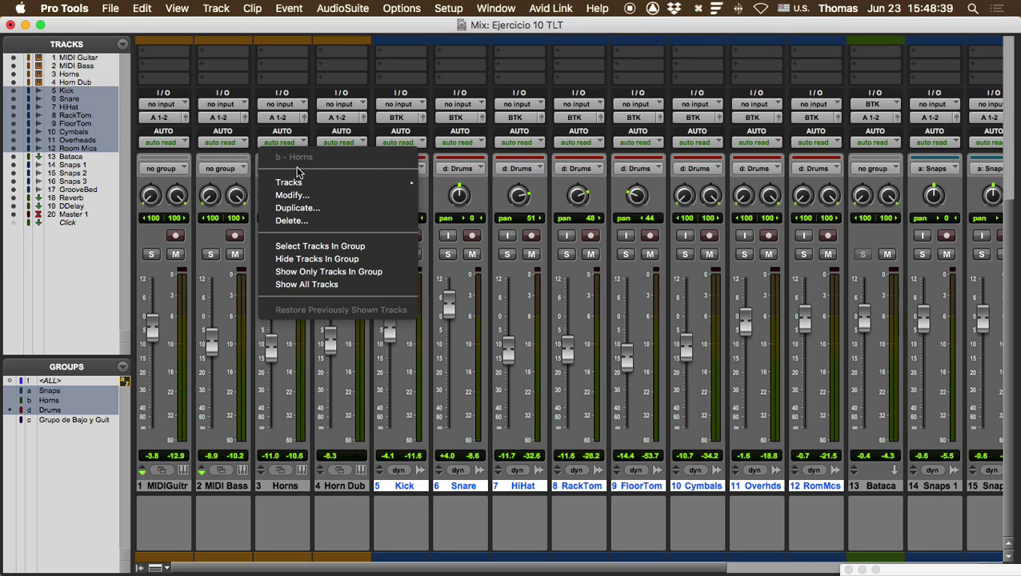
pyautogui.click(297, 172)
pyautogui.click(297, 172)
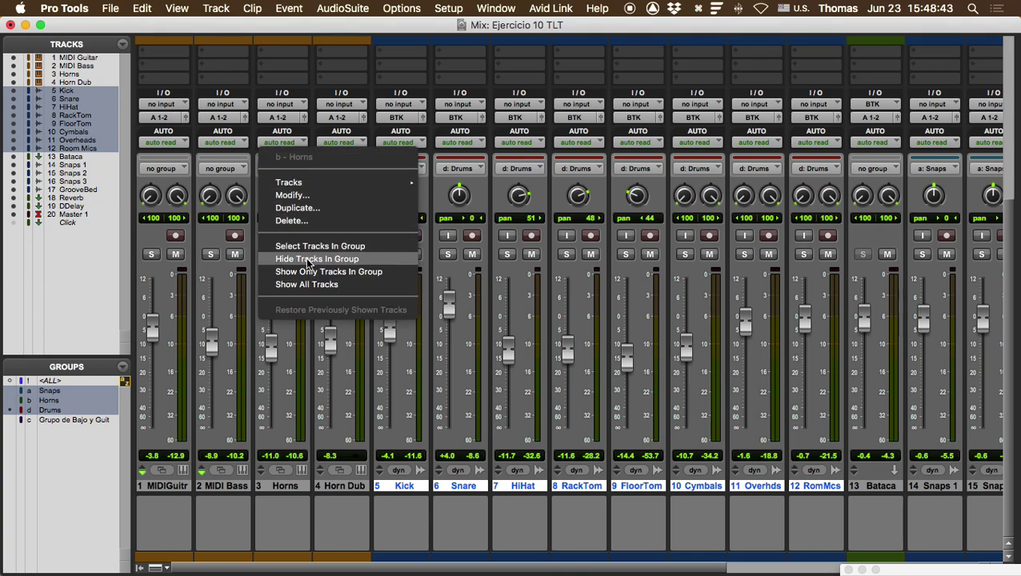
pyautogui.click(393, 274)
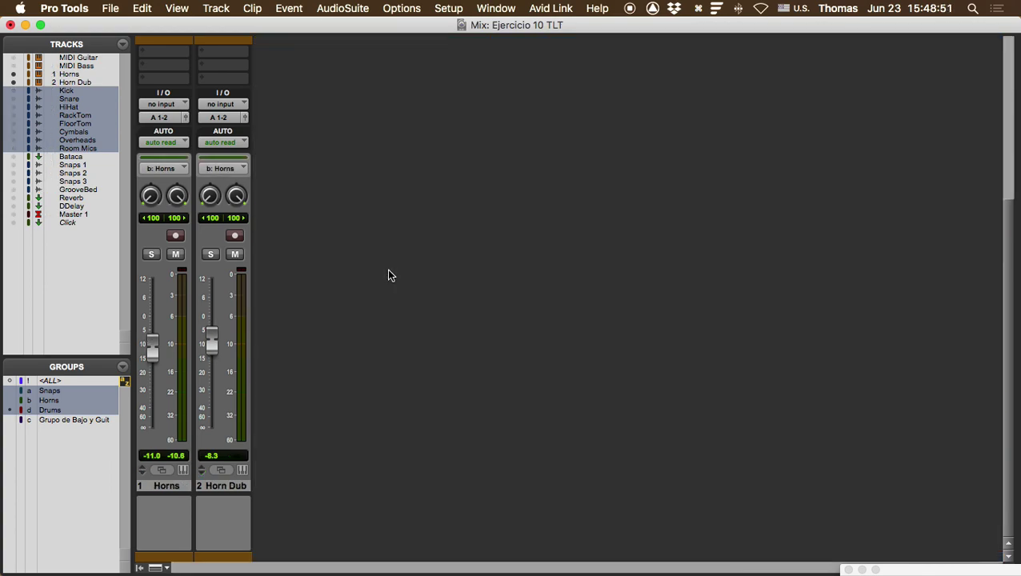
pyautogui.keyDown('alt'); pyautogui.click(14, 94); pyautogui.keyUp('alt')
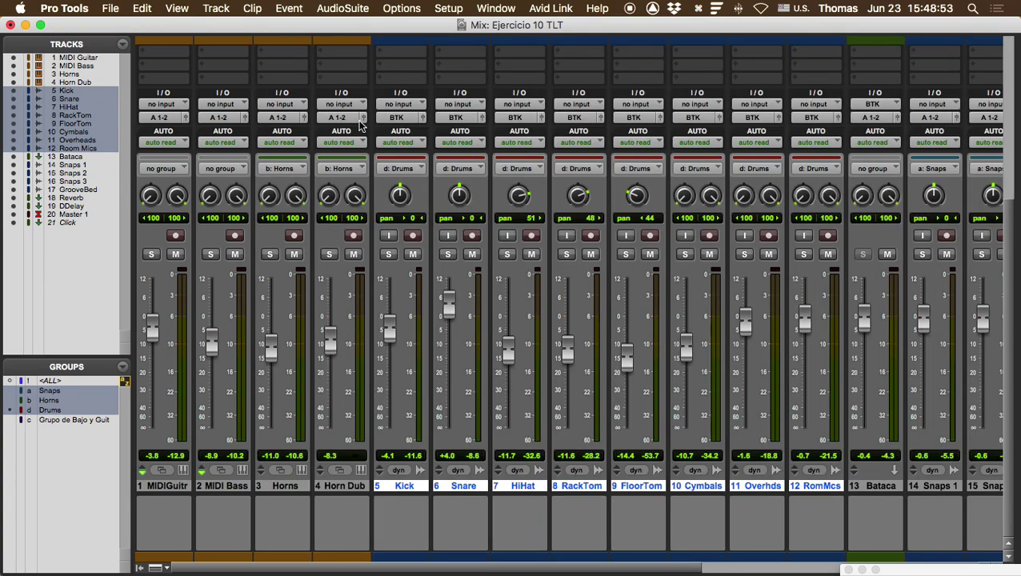
# Step: Isolate the Horns group's tracks once more, then use the group's Show All Tracks command to bring back the full mixer
pyautogui.click(281, 169)
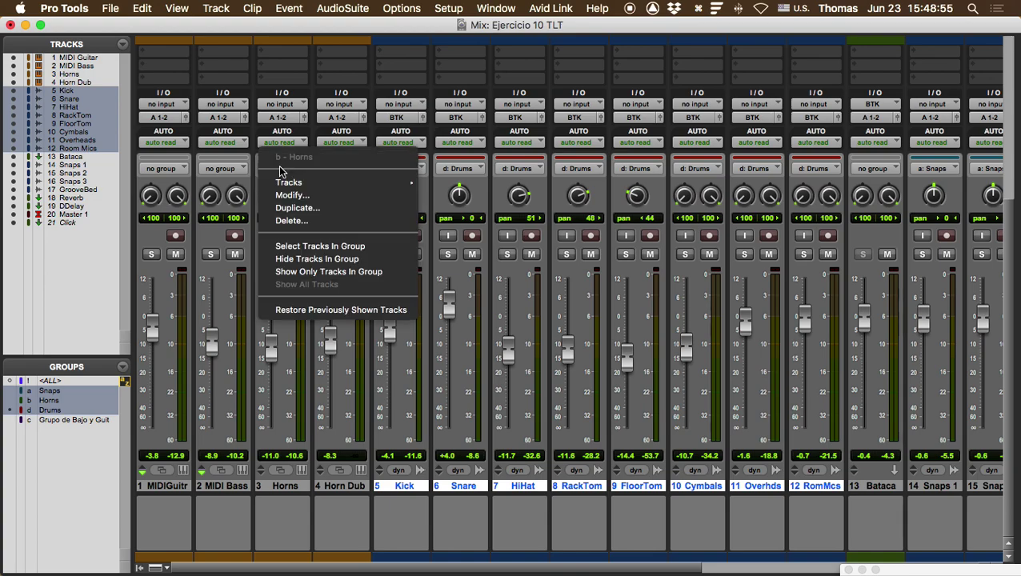
pyautogui.click(347, 272)
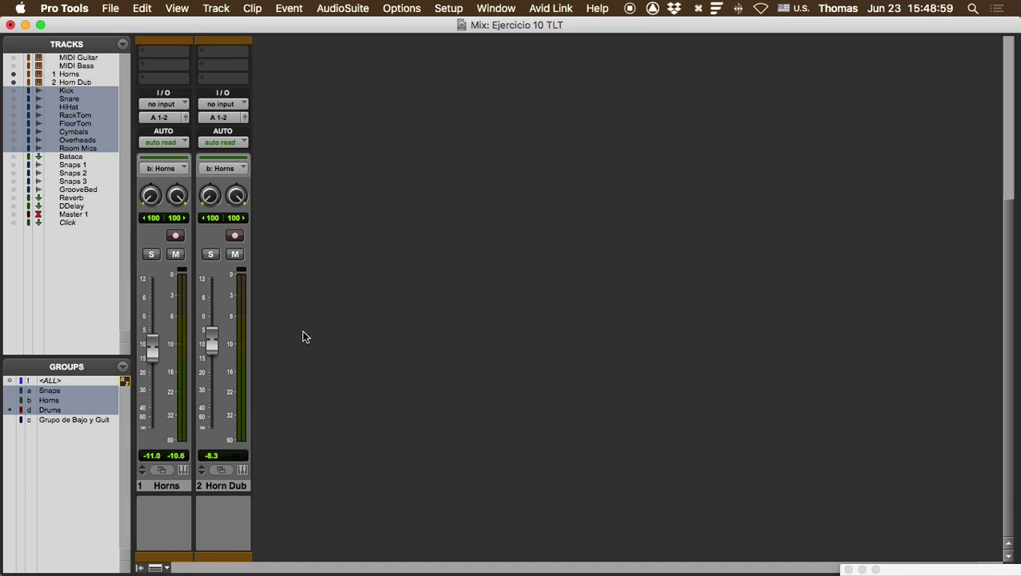
pyautogui.click(230, 170)
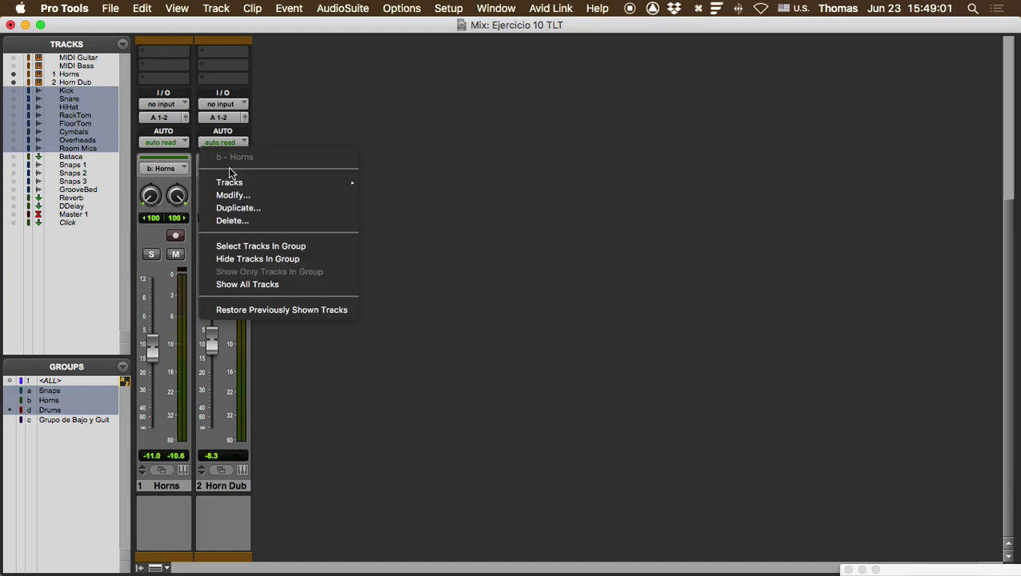
pyautogui.click(258, 284)
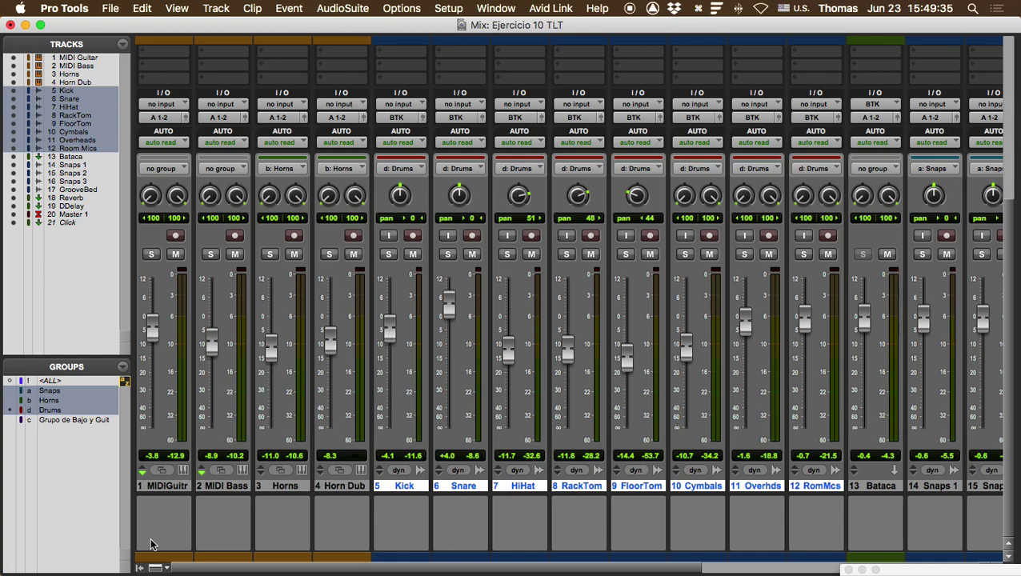
# Step: Select the tracks of the Grupo de Bajo y Guit, Drums and Horns groups one group after another
pyautogui.click(10, 422)
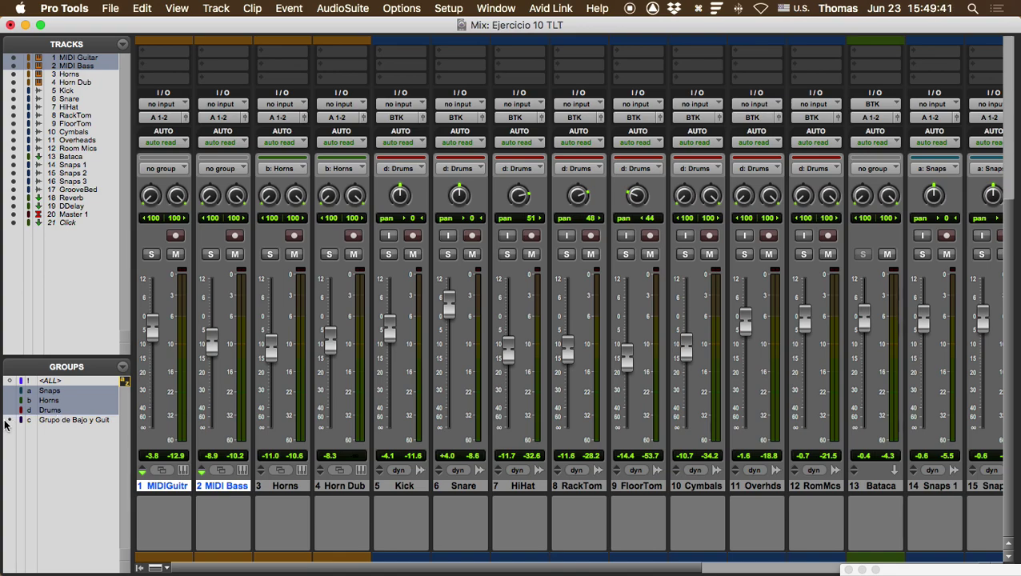
pyautogui.click(10, 410)
pyautogui.click(10, 401)
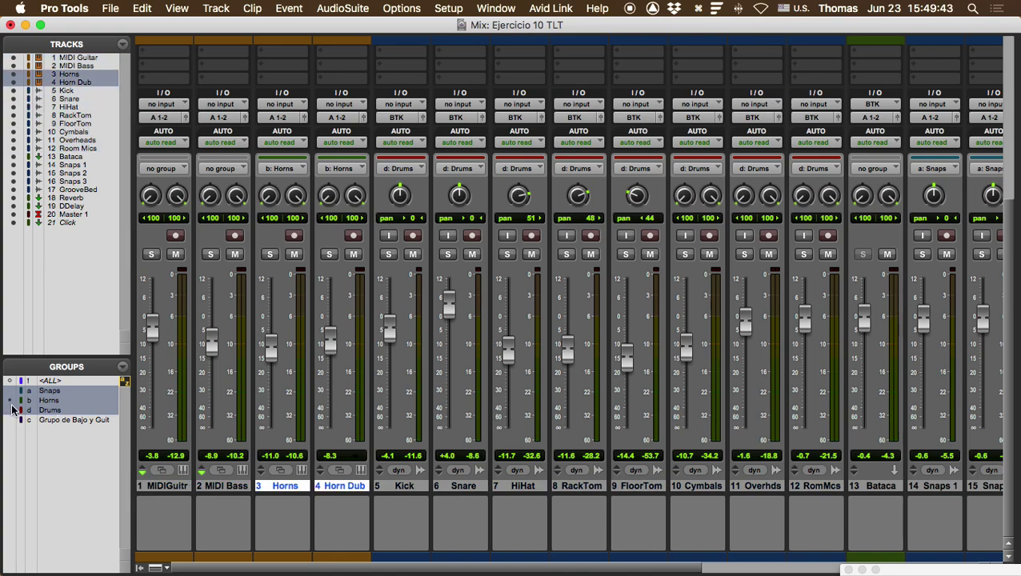
# Step: Combine the Horns selection with other groups' tracks, then select the Snaps, Horns and Drums tracks together
pyautogui.keyDown('shift'); pyautogui.click(9, 421); pyautogui.keyUp('shift')
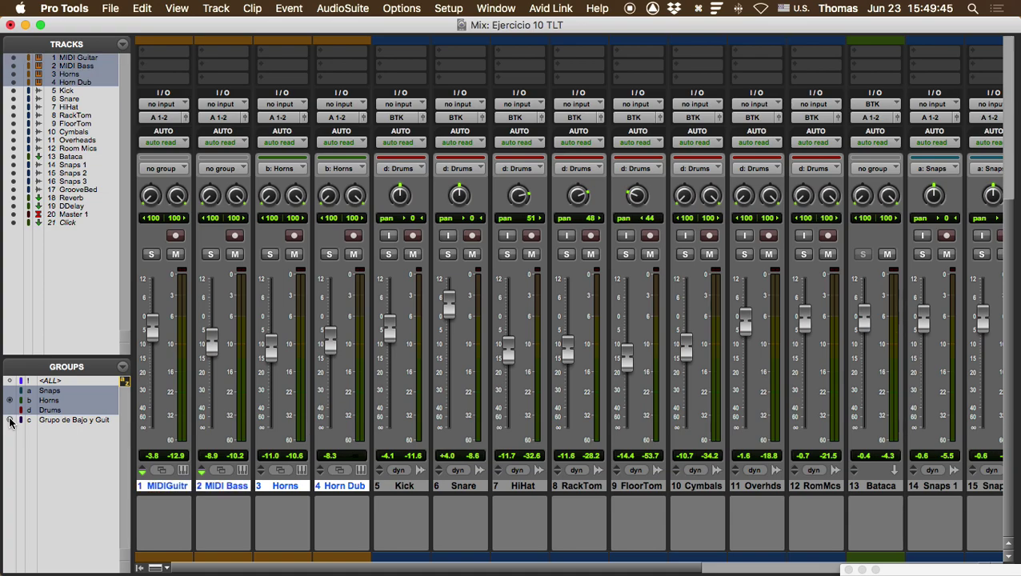
pyautogui.keyDown('shift'); pyautogui.click(10, 410); pyautogui.keyUp('shift')
pyautogui.click(10, 400)
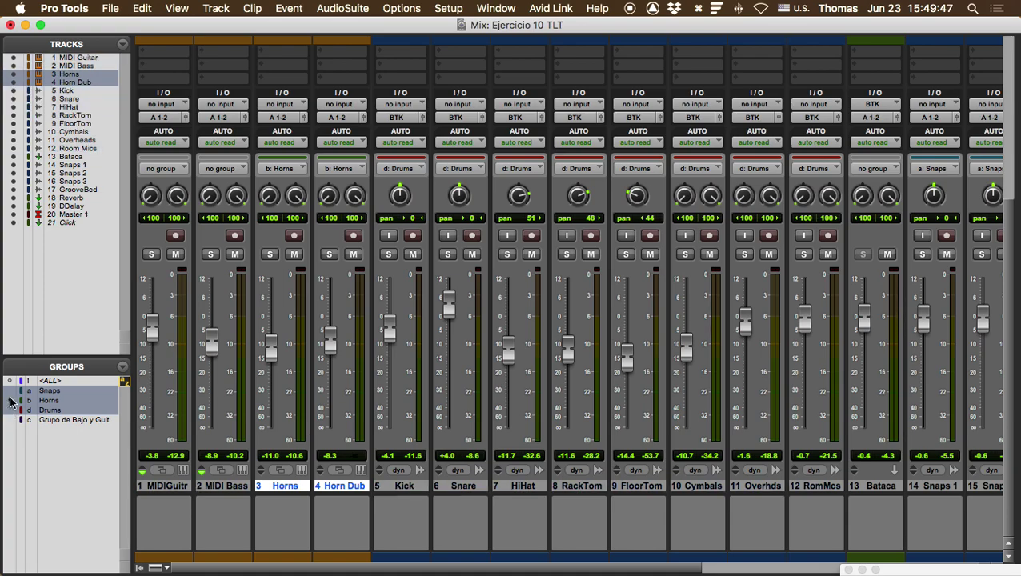
pyautogui.click(9, 391)
pyautogui.keyDown('shift'); pyautogui.click(10, 400); pyautogui.keyUp('shift')
pyautogui.keyDown('shift'); pyautogui.click(10, 410); pyautogui.keyUp('shift')
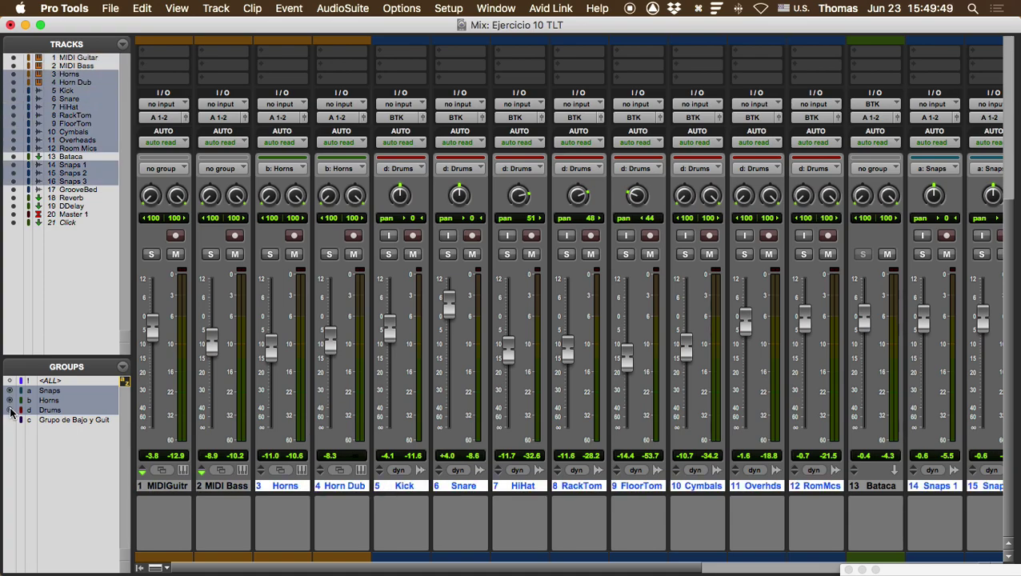
# Step: Select each group's tracks in turn from Grupo de Bajo y Guit upward, ending with only the Snaps tracks selected
pyautogui.click(9, 420)
pyautogui.click(10, 410)
pyautogui.click(10, 401)
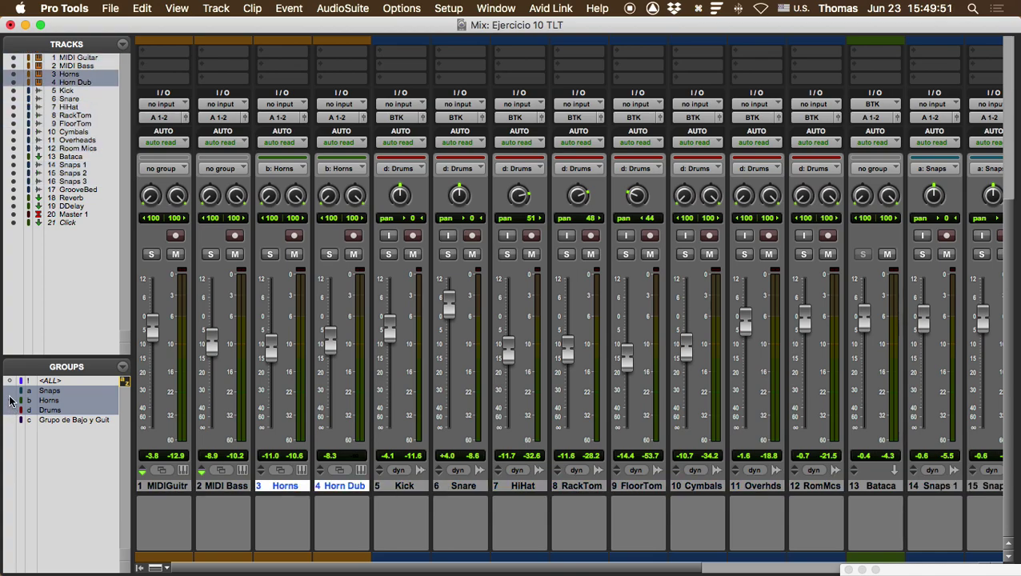
pyautogui.click(10, 391)
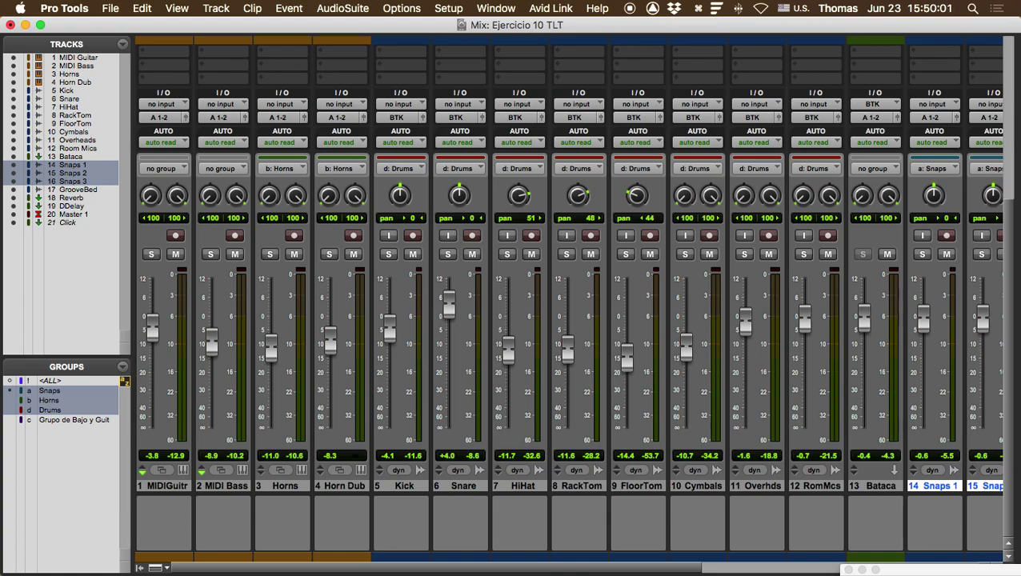
# Step: Review the Groups list commands, then inspect the Snaps group's Modify Groups settings and leave them without changes
pyautogui.click(124, 368)
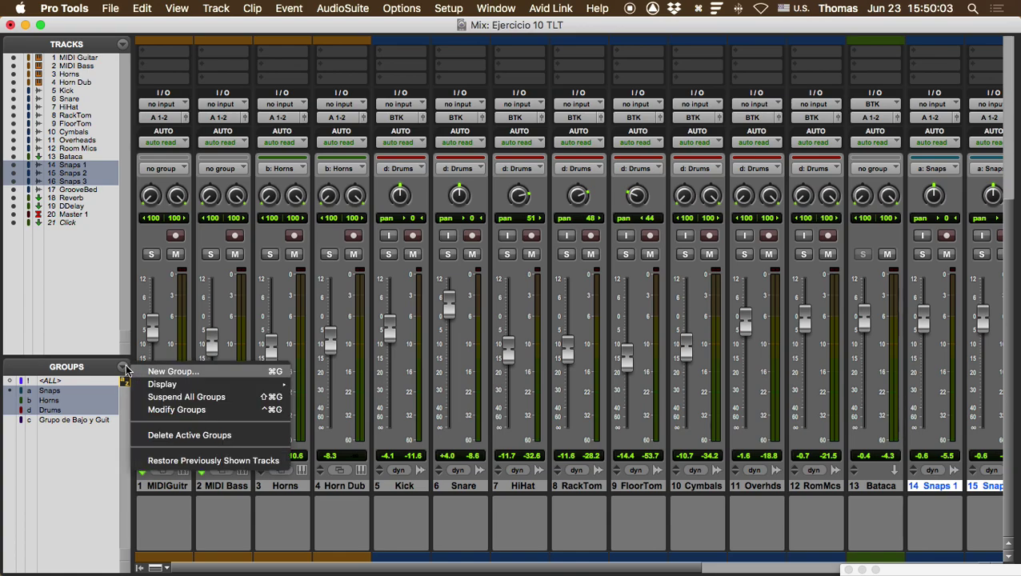
pyautogui.moveTo(169, 385)
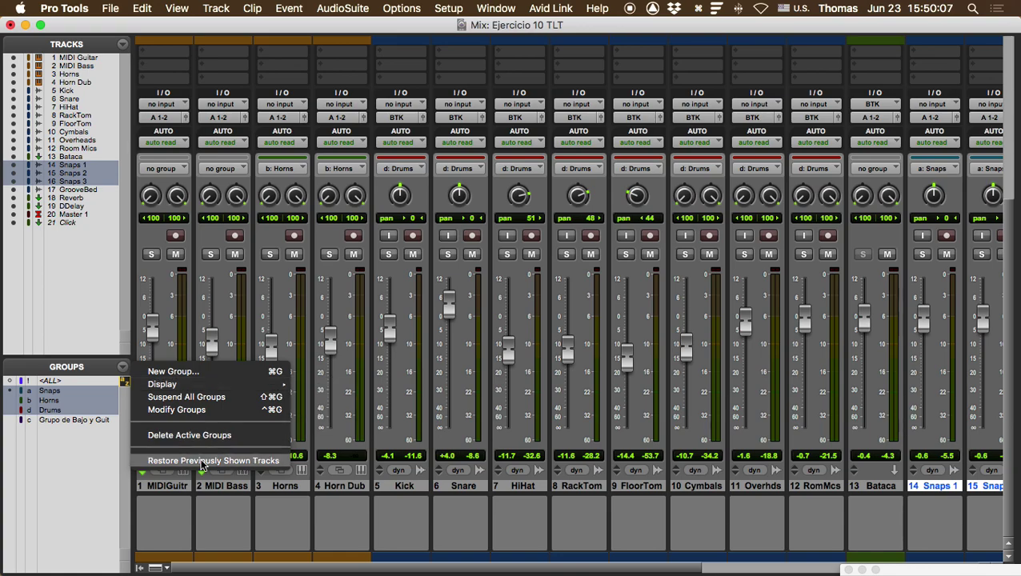
pyautogui.click(69, 462)
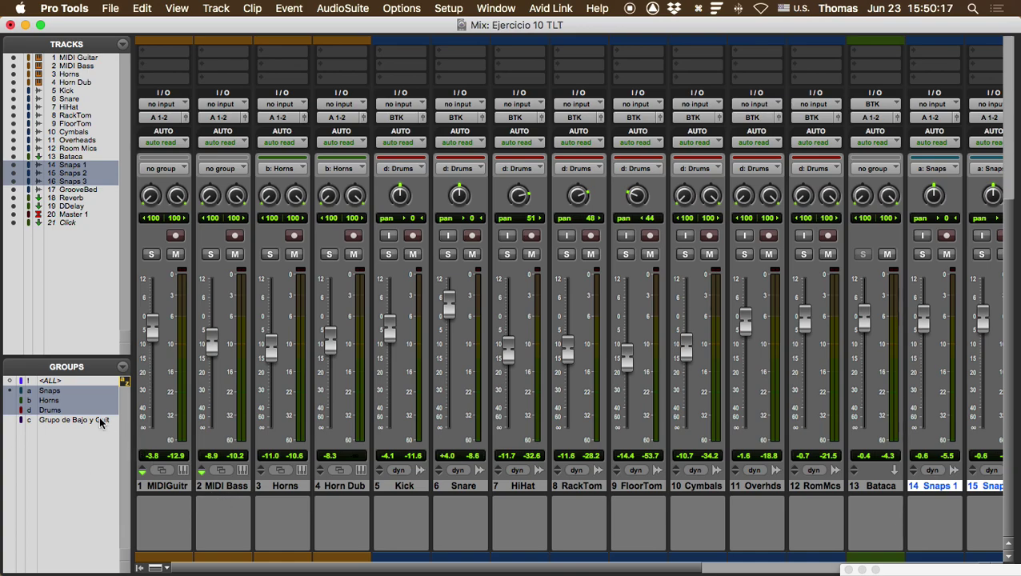
pyautogui.rightClick(66, 396)
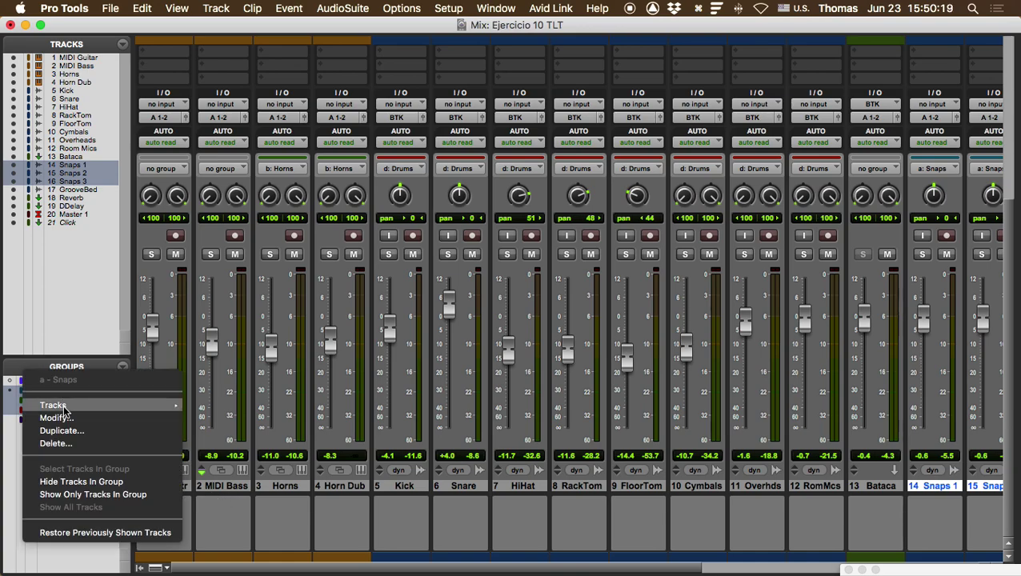
pyautogui.click(64, 421)
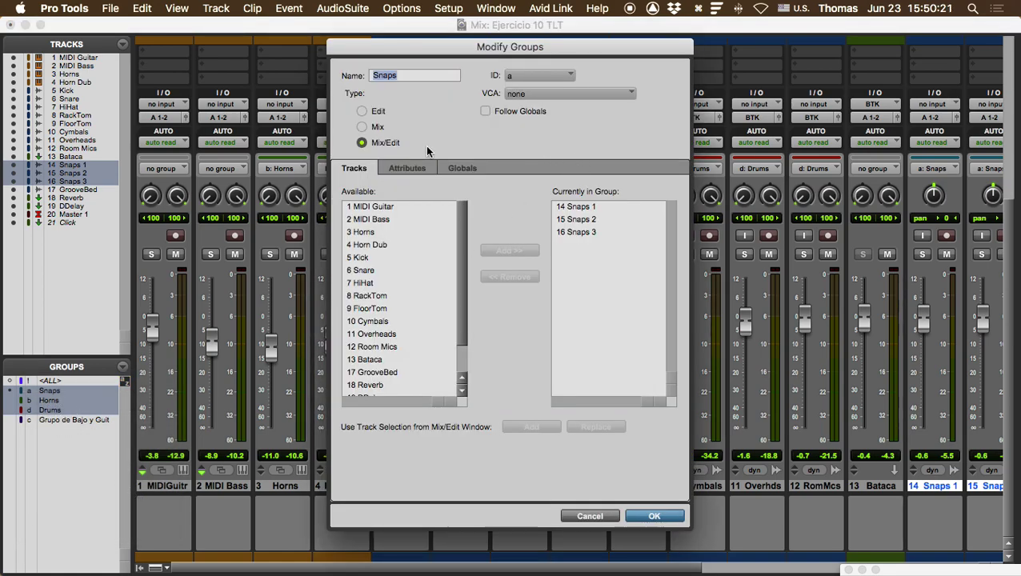
pyautogui.click(589, 516)
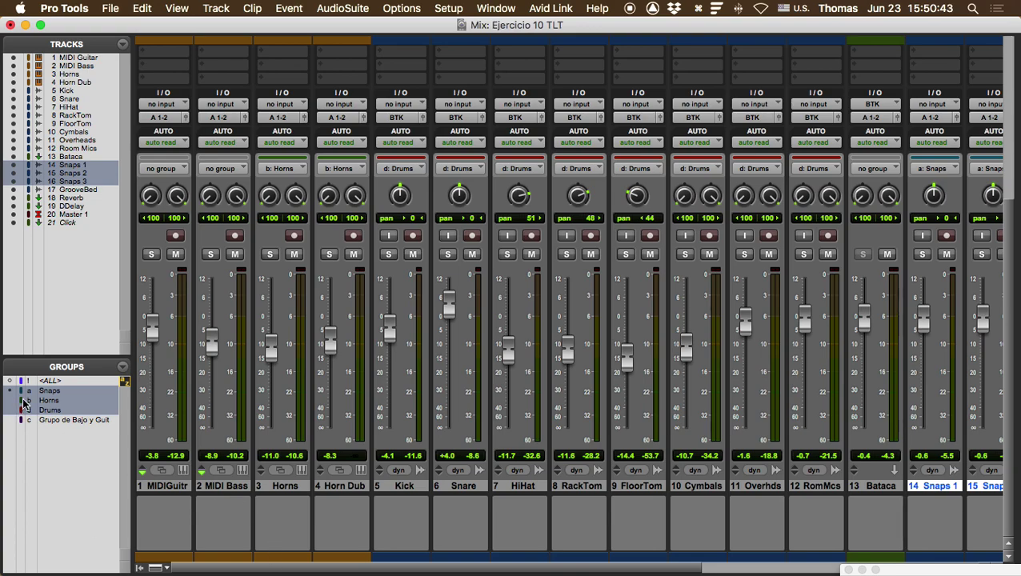
# Step: Delete the Grupo de Bajo y Guit group and confirm the deletion
pyautogui.rightClick(58, 421)
pyautogui.click(40, 438)
pyautogui.rightClick(54, 424)
pyautogui.click(54, 424)
pyautogui.rightClick(53, 424)
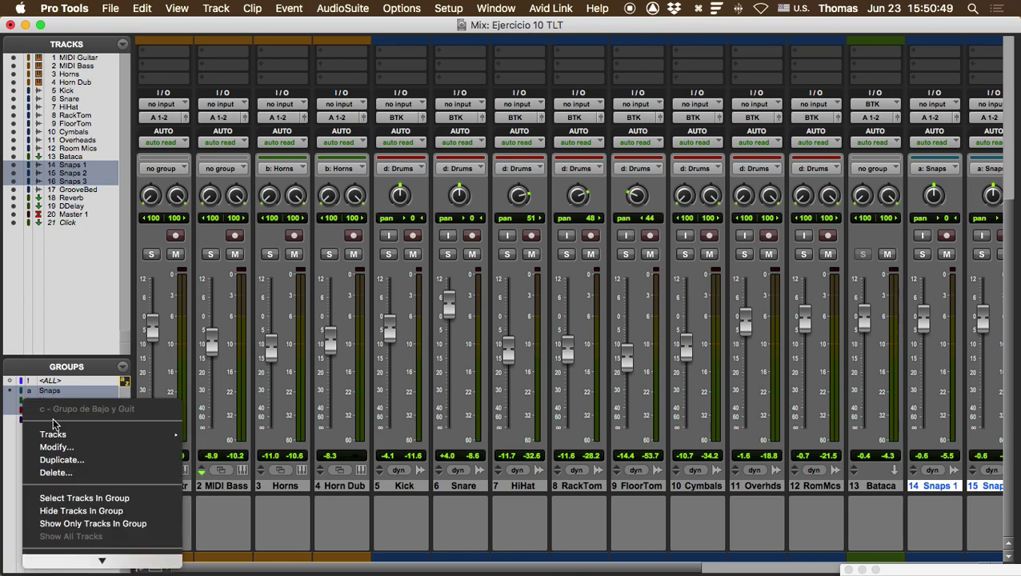
pyautogui.click(56, 473)
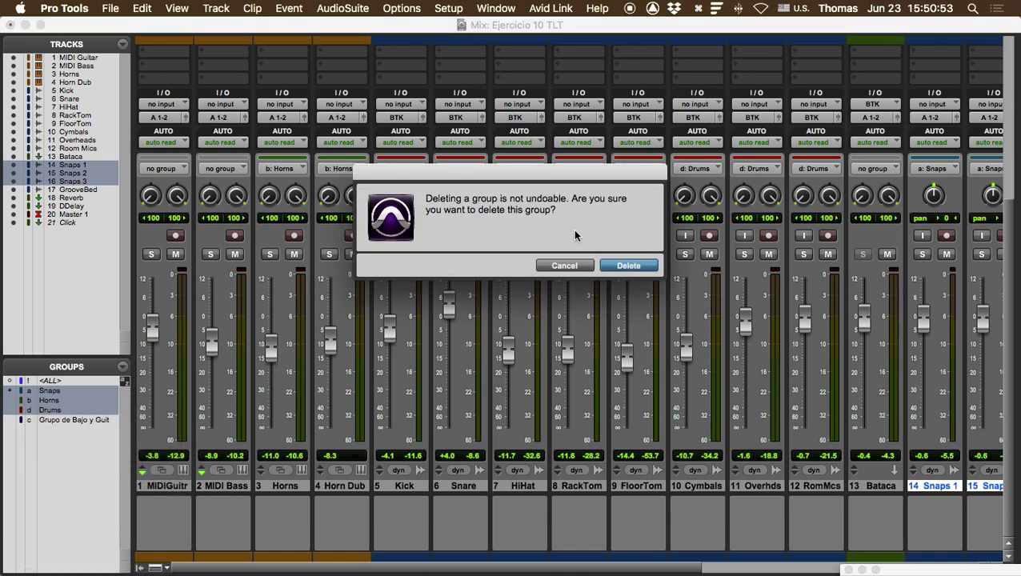
pyautogui.click(630, 266)
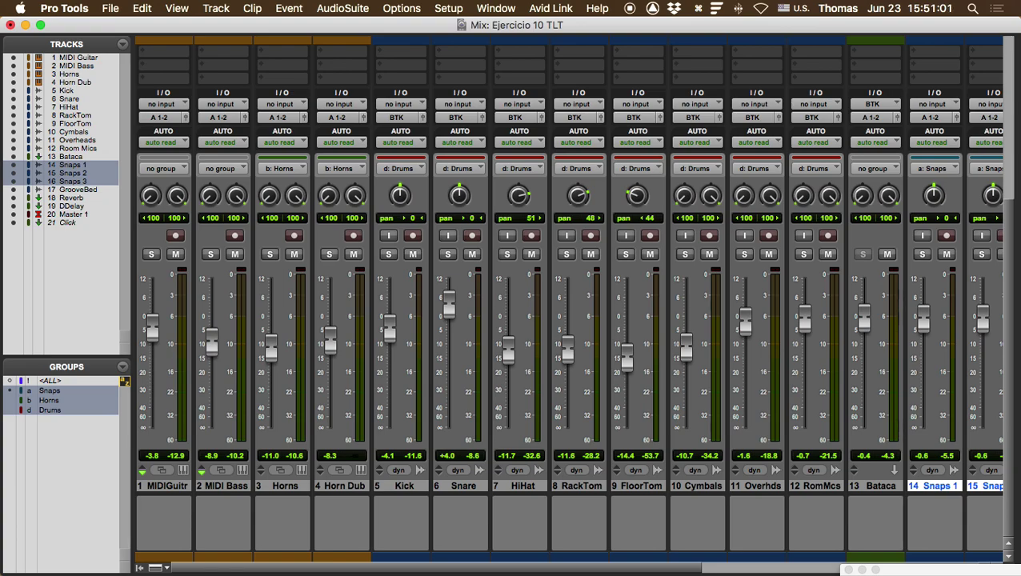
# Step: Toggle the <ALL> group on and off, leaving it inactive
pyautogui.click(49, 381)
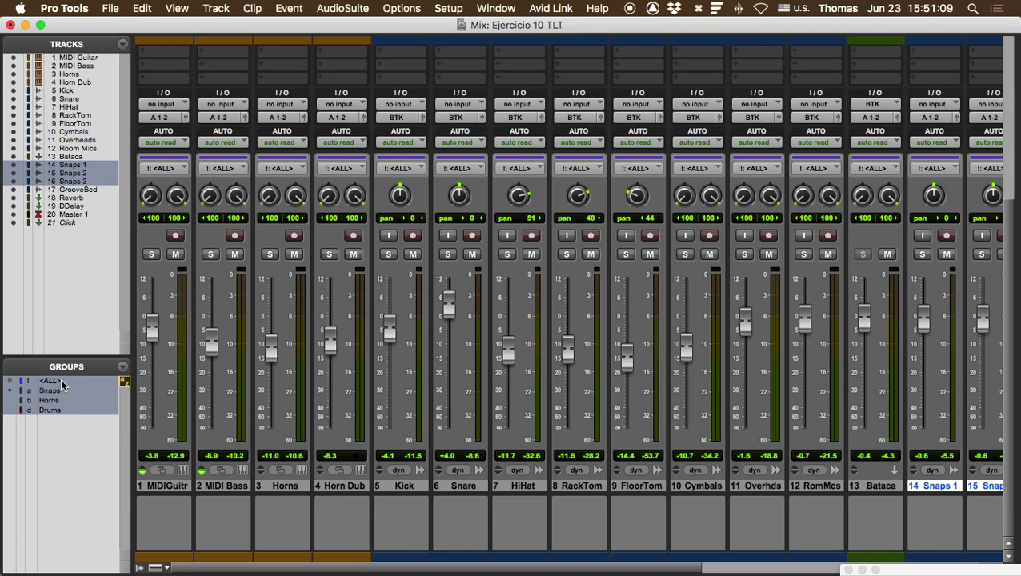
pyautogui.click(62, 383)
pyautogui.click(62, 383)
pyautogui.click(57, 382)
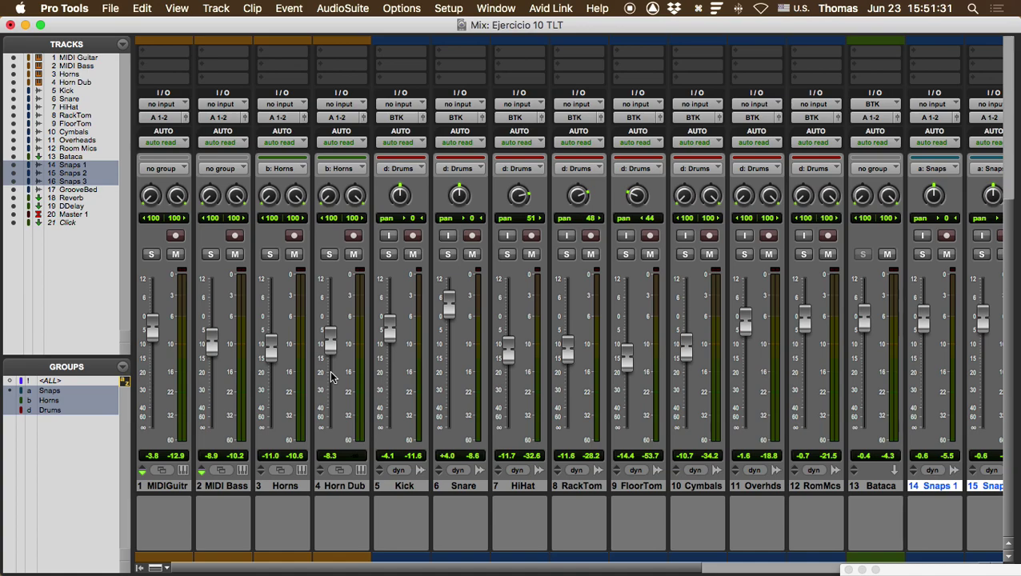
# Step: Switch the mixer to narrow channel strips and deactivate the Snaps, Horns and Drums groups
pyautogui.press('alt+super+m')
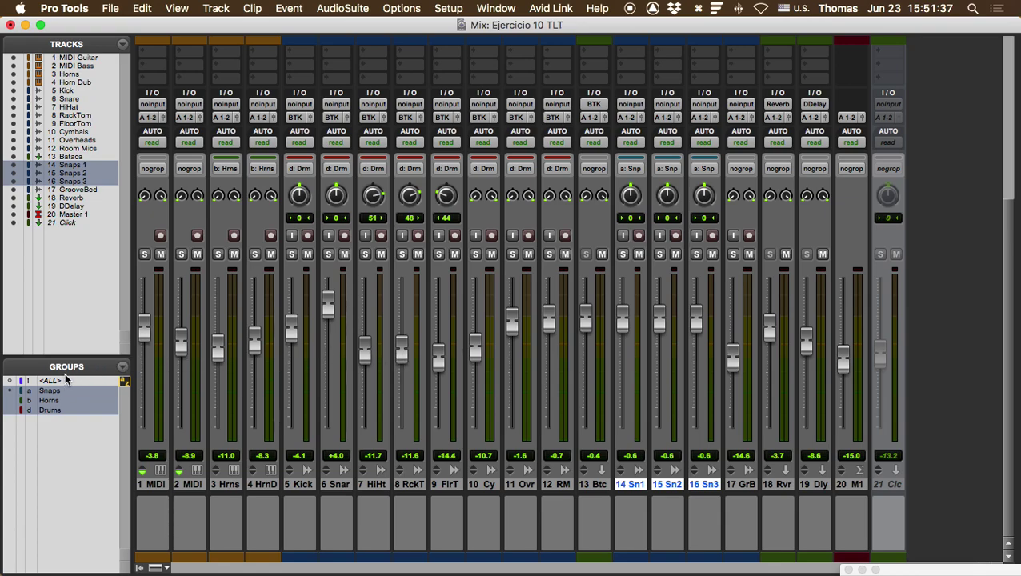
pyautogui.click(48, 391)
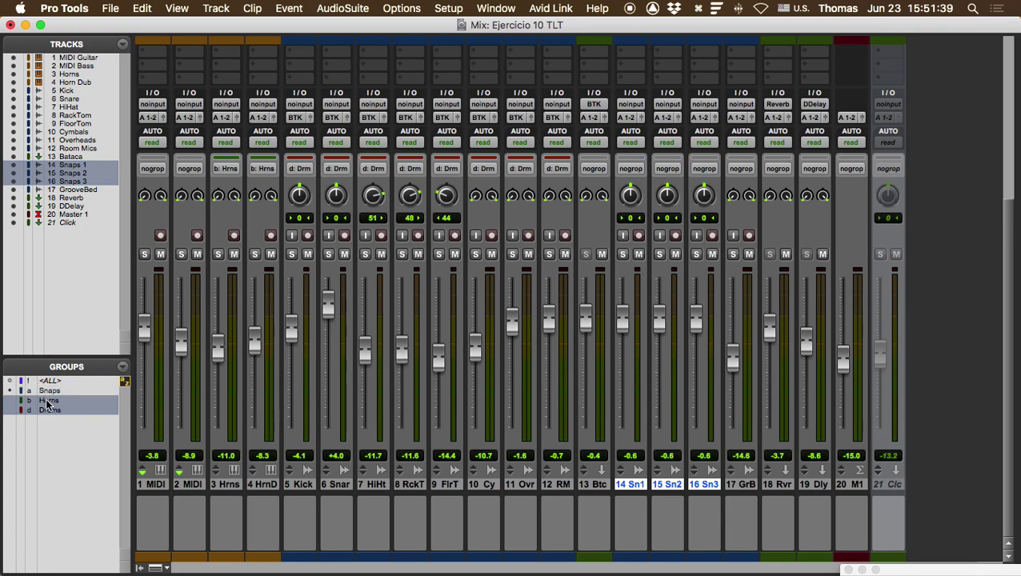
pyautogui.click(50, 400)
pyautogui.click(50, 409)
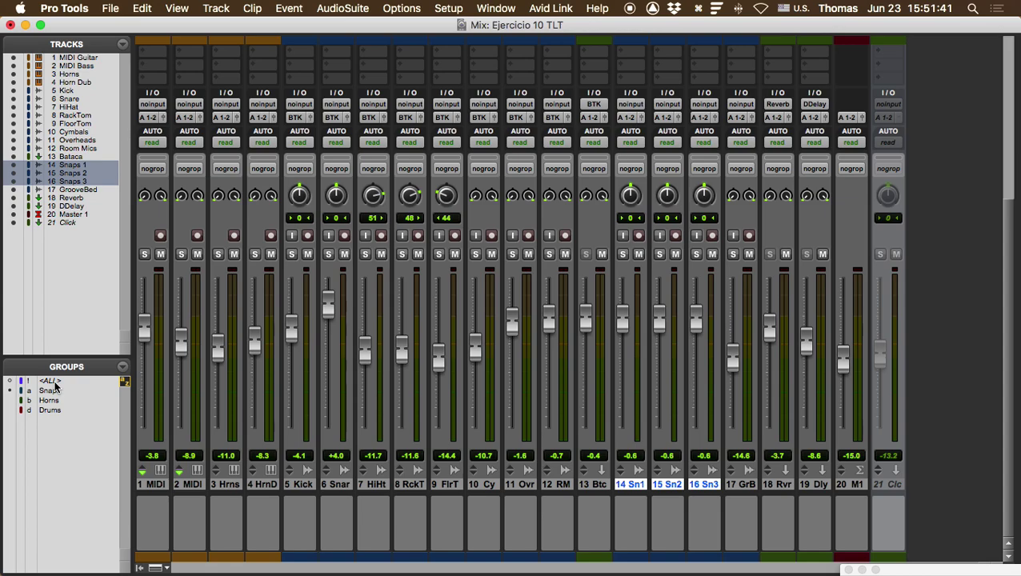
# Step: Activate the <ALL> group and reset all volume faders together to 0.0 dB
pyautogui.click(55, 381)
pyautogui.keyDown('alt'); pyautogui.click(182, 343); pyautogui.keyUp('alt')
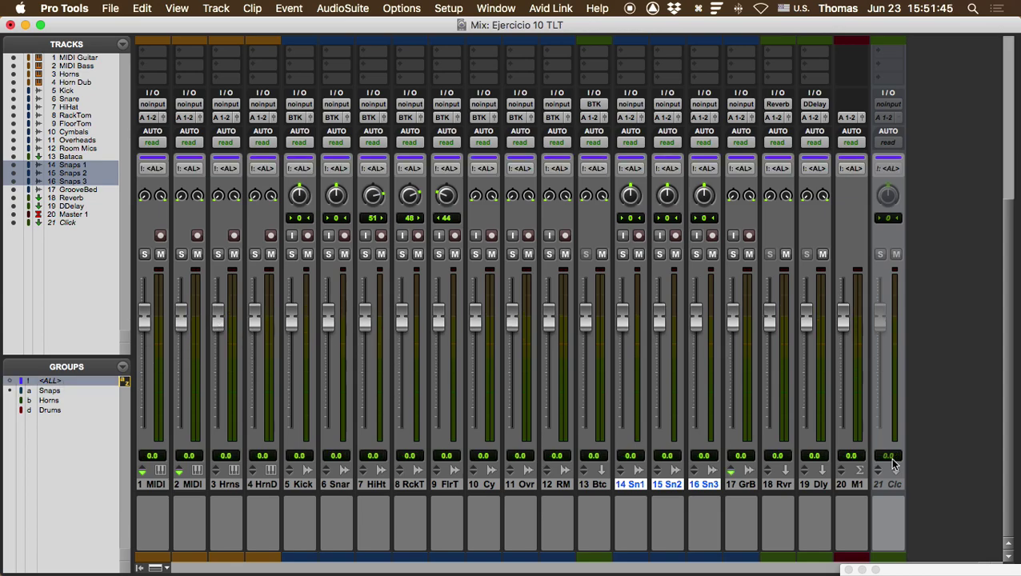
# Step: Move the Master 1 track after Click at the end of the mixer, and lower all faders together to -20.1 dB
pyautogui.click(849, 484)
pyautogui.moveTo(898, 483); pyautogui.dragTo(898, 485)
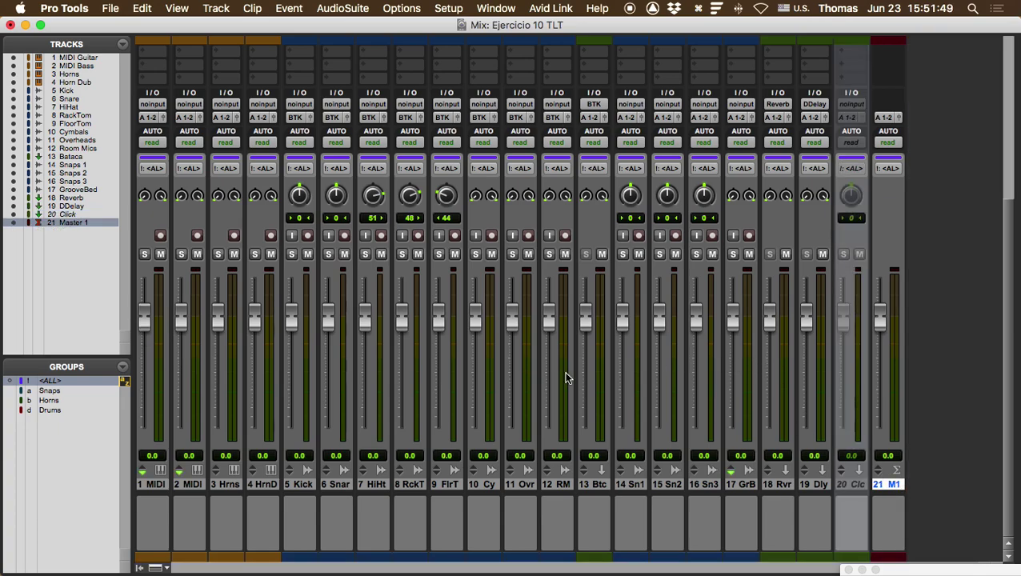
pyautogui.moveTo(147, 323); pyautogui.dragTo(137, 378)
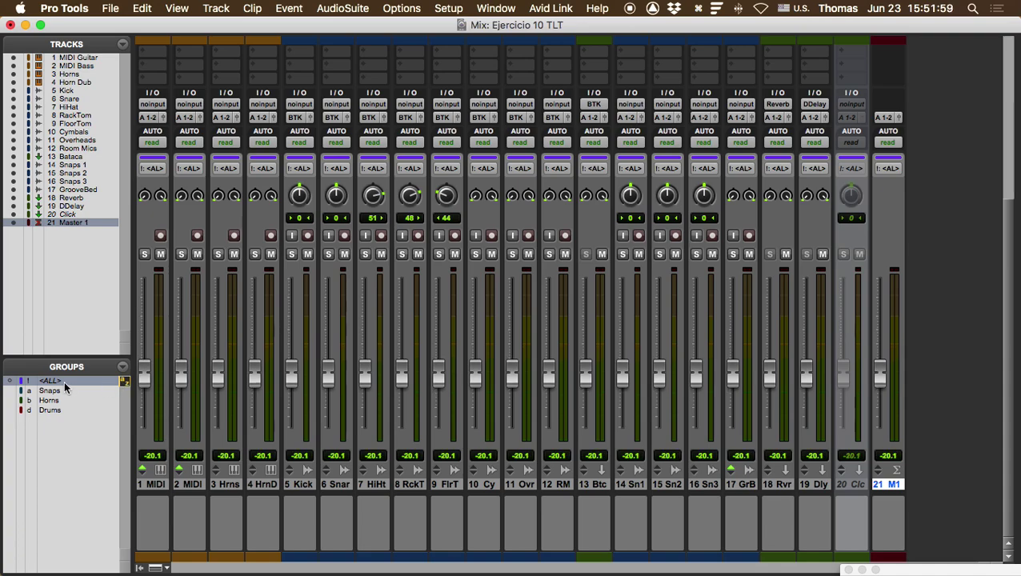
# Step: Deactivate the <ALL> group and reset only the Master 1 fader to 0.0 dB
pyautogui.click(58, 382)
pyautogui.keyDown('alt'); pyautogui.click(878, 376); pyautogui.keyUp('alt')
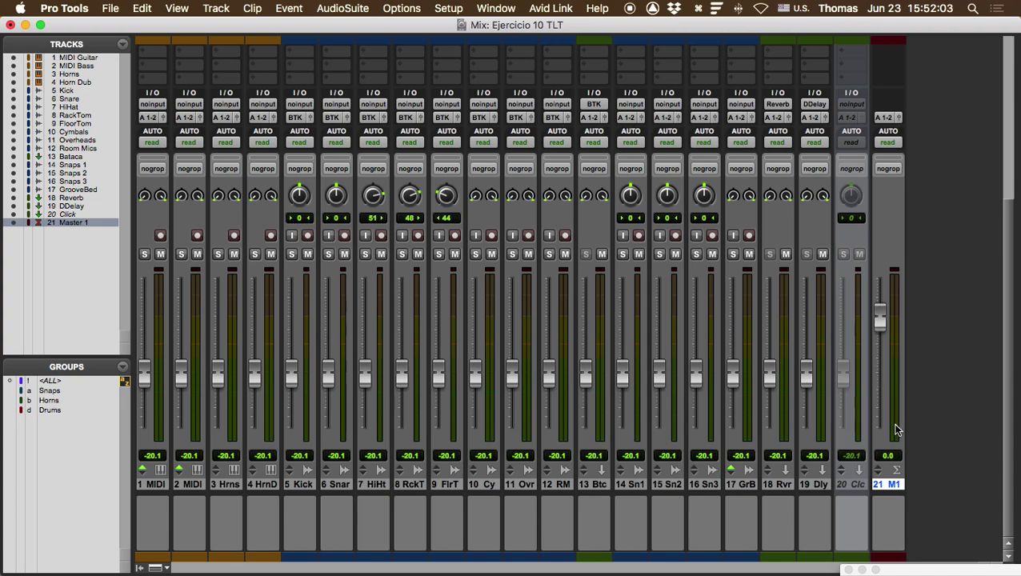
# Step: Switch the mixer back to wide channel strips and review the tracks across to Master 1
pyautogui.press('alt+super+m')
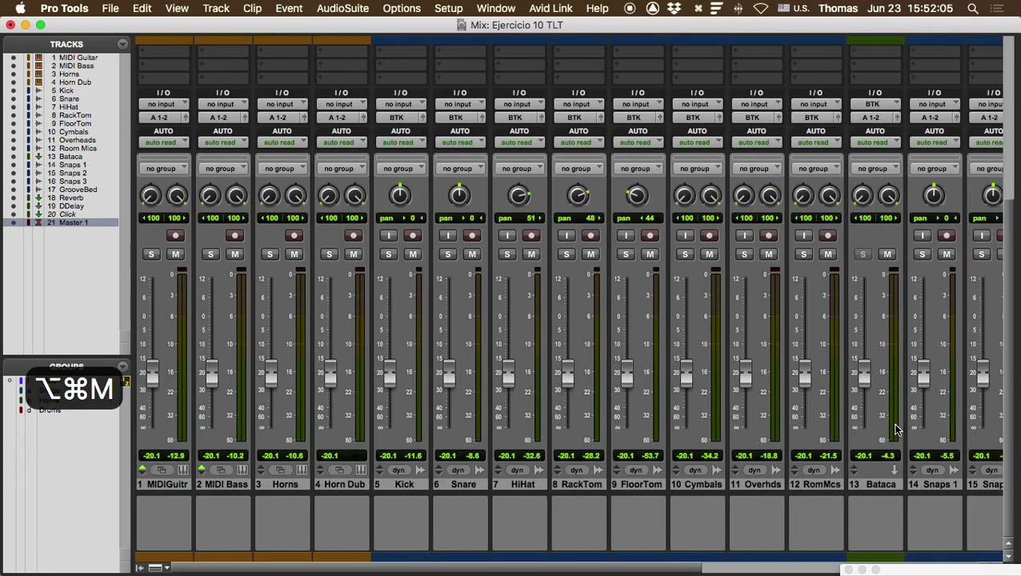
pyautogui.hscroll(10, 894, 432)
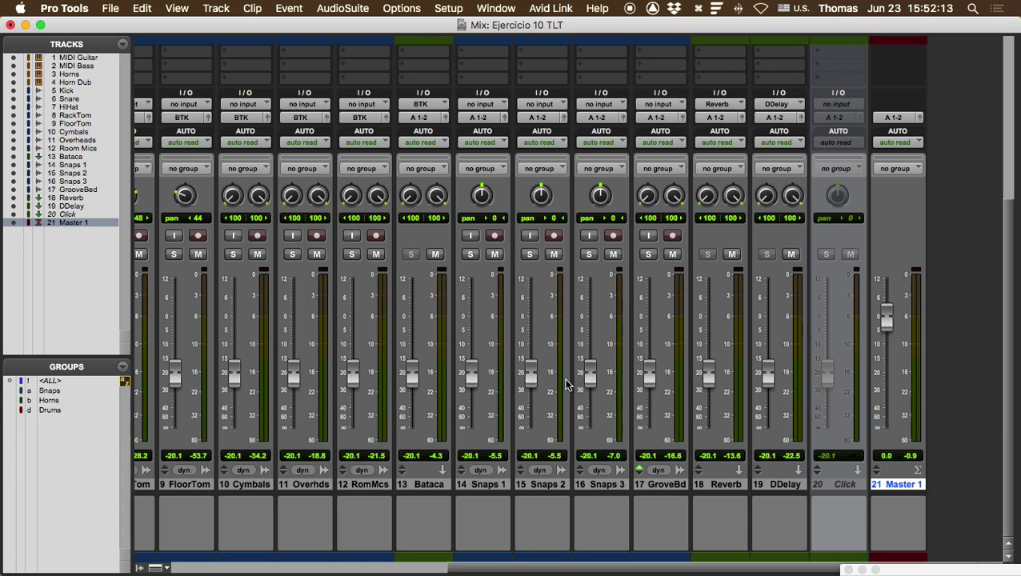
pyautogui.hscroll(-10, 495, 392)
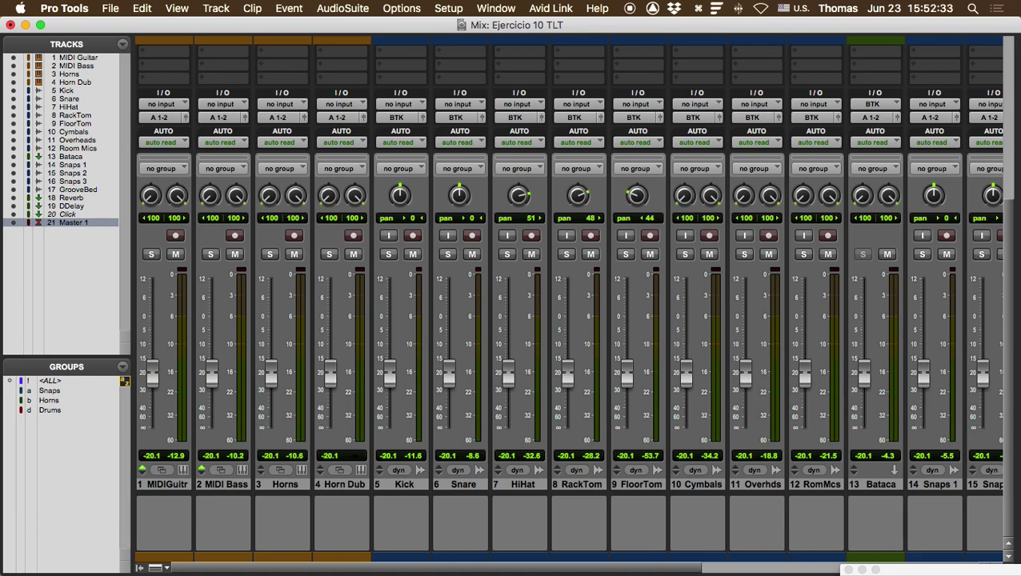
# Step: Set the Kick track's automation mode to touch and activate the Drums group
pyautogui.click(400, 143)
pyautogui.click(405, 156)
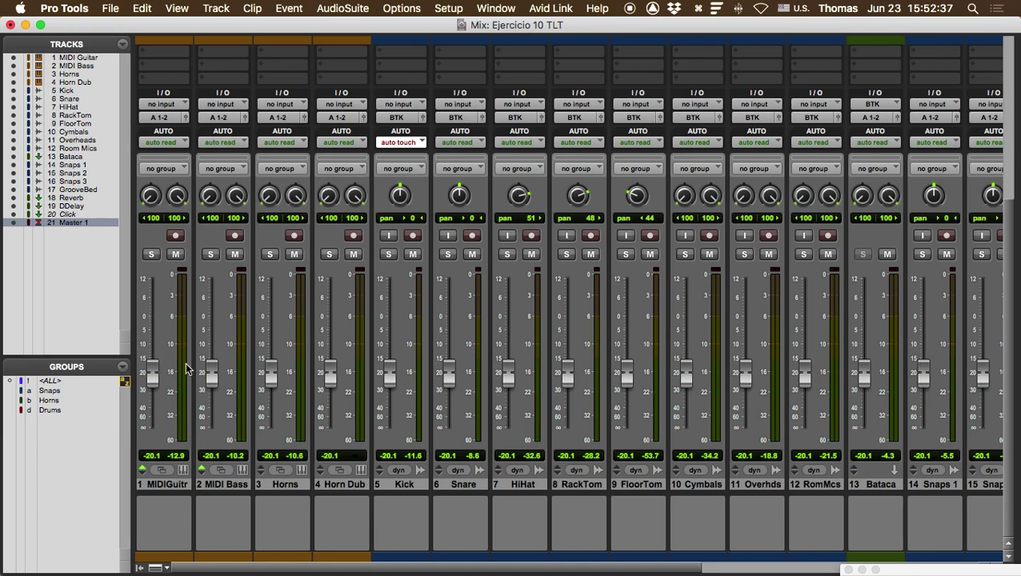
pyautogui.click(44, 411)
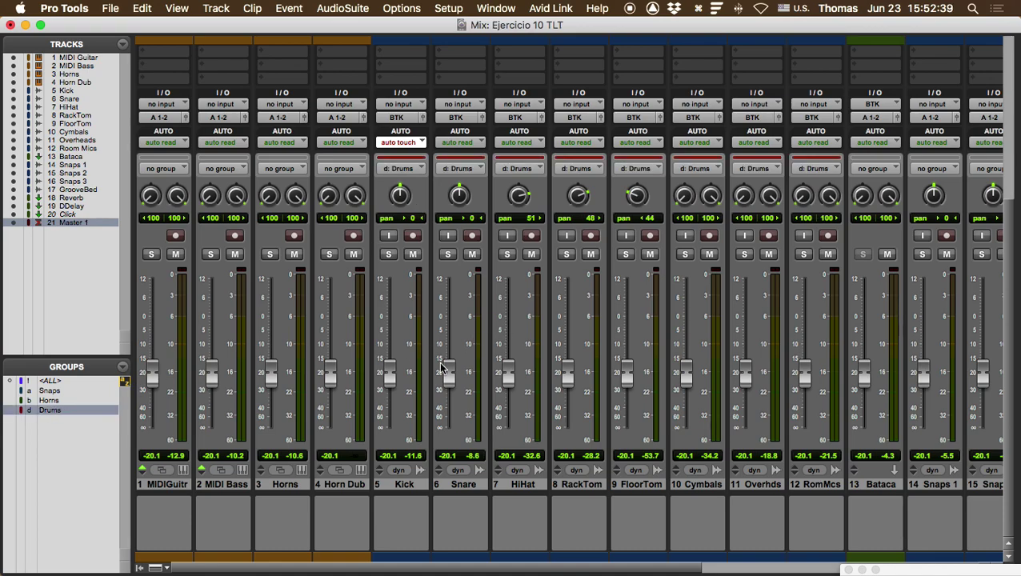
# Step: During playback, lower the Master 1 fader to -10.7 dB and raise the grouped Drums faders using the Kick fader
pyautogui.scroll(5, 448, 375)
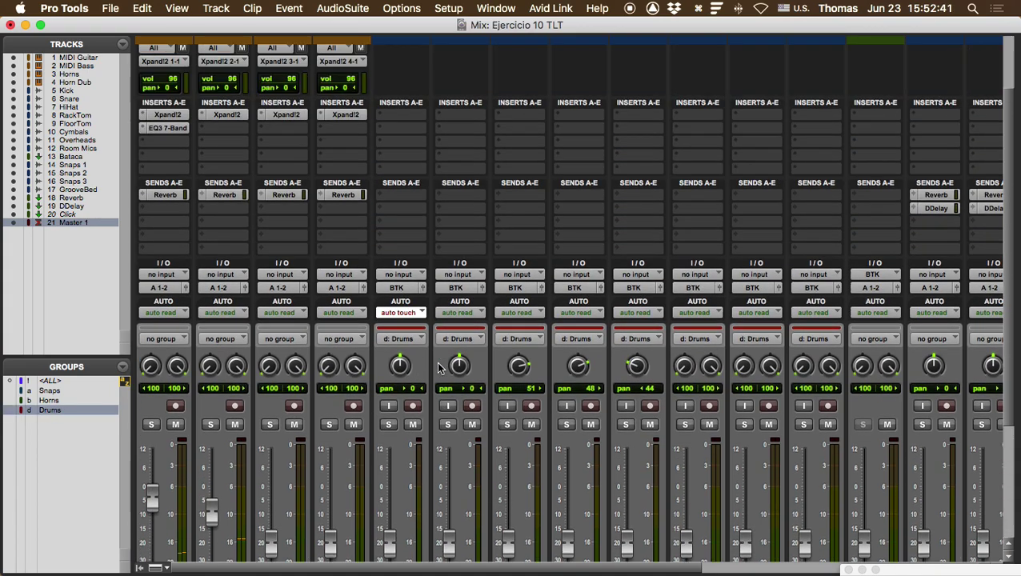
pyautogui.scroll(-5, 516, 373)
pyautogui.hscroll(10, 528, 371)
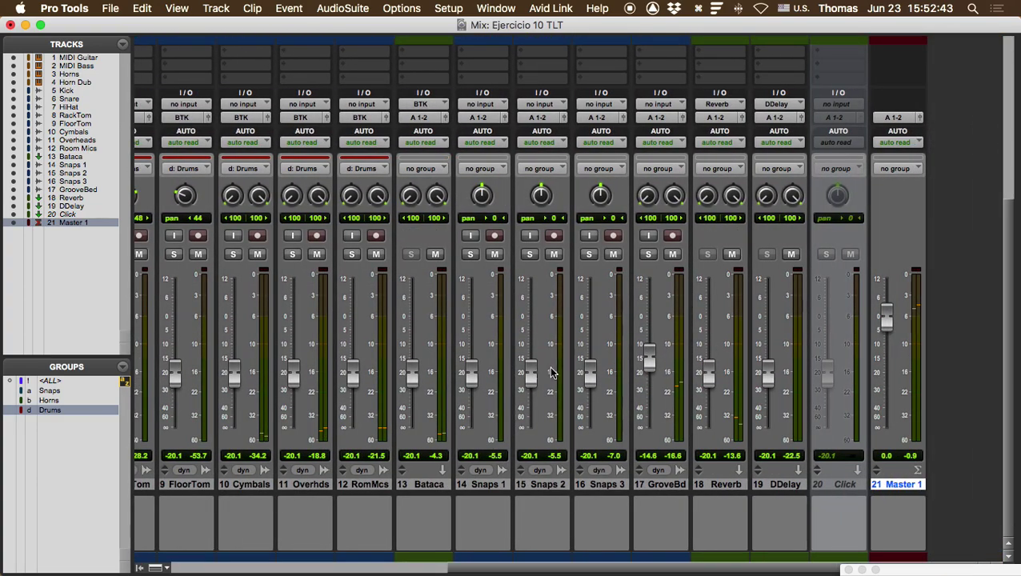
pyautogui.moveTo(886, 318); pyautogui.dragTo(886, 347)
pyautogui.hscroll(-10, 376, 371)
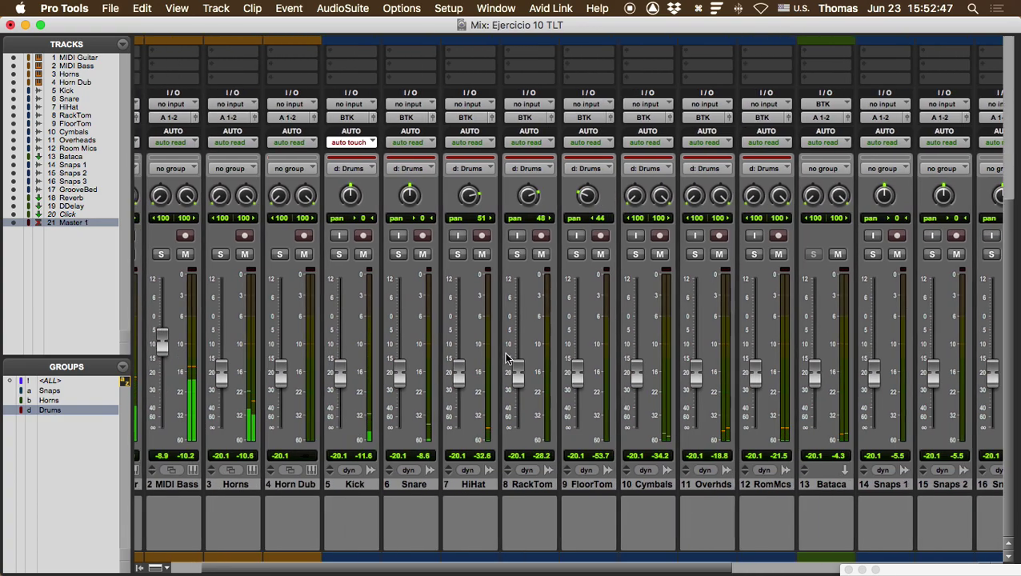
pyautogui.moveTo(340, 372)
pyautogui.mouseDown()
pyautogui.moveTo(341, 344)
pyautogui.moveTo(341, 364)
pyautogui.mouseUp()
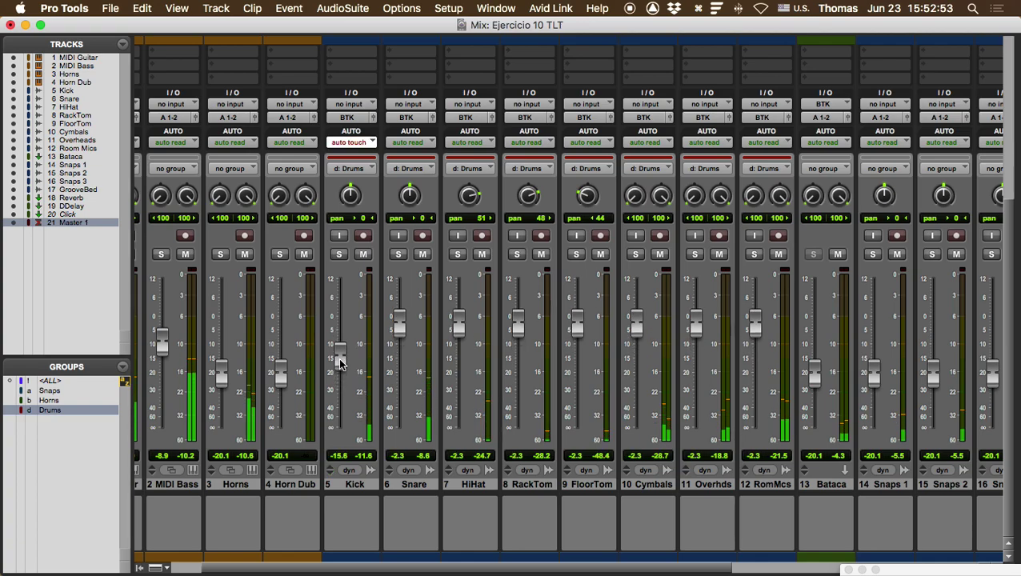
# Step: Check the Edit window, play the session from its beginning, and return to the Mix window
pyautogui.press('super+equal')
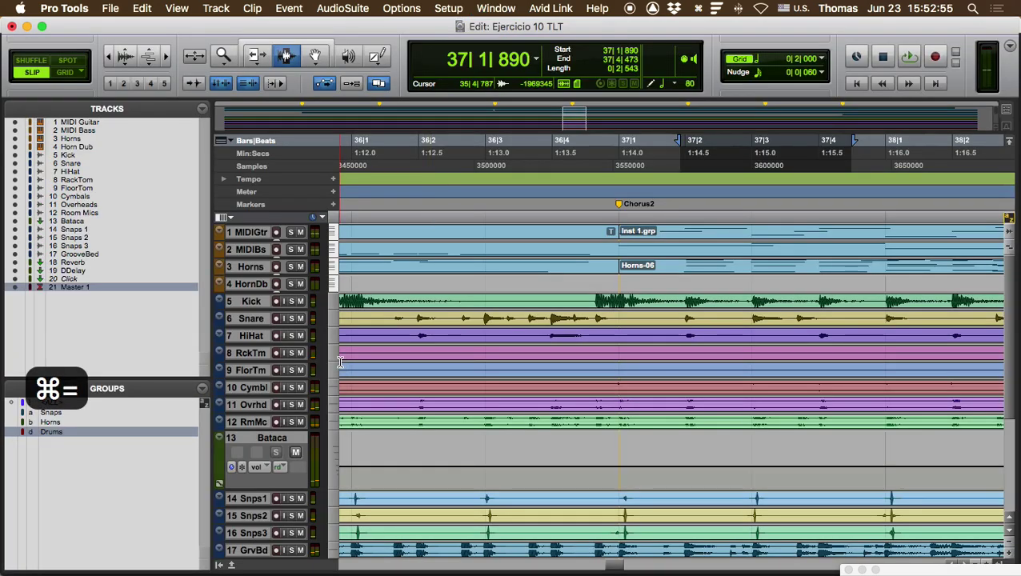
pyautogui.press('space')
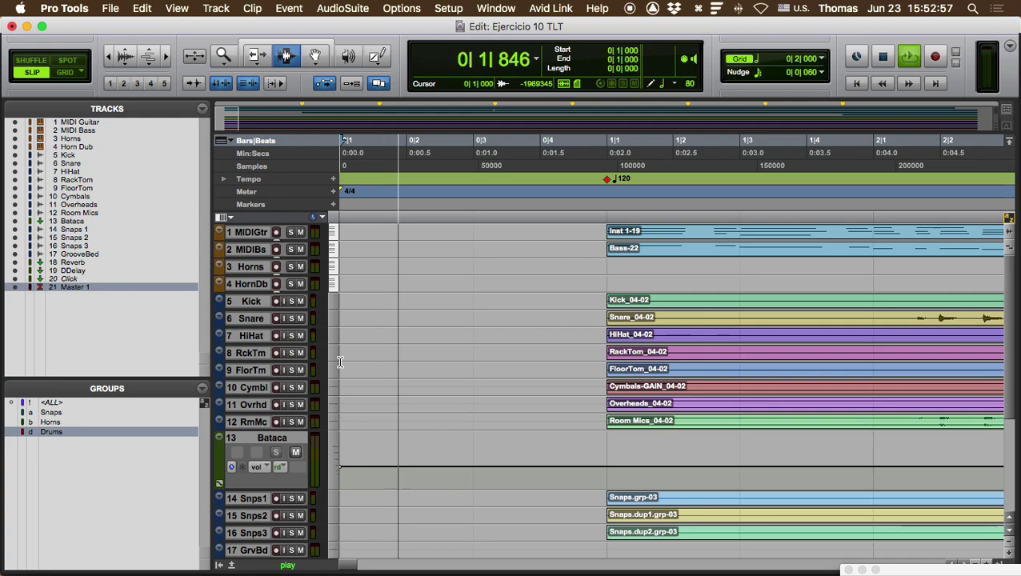
pyautogui.press('super+equal')
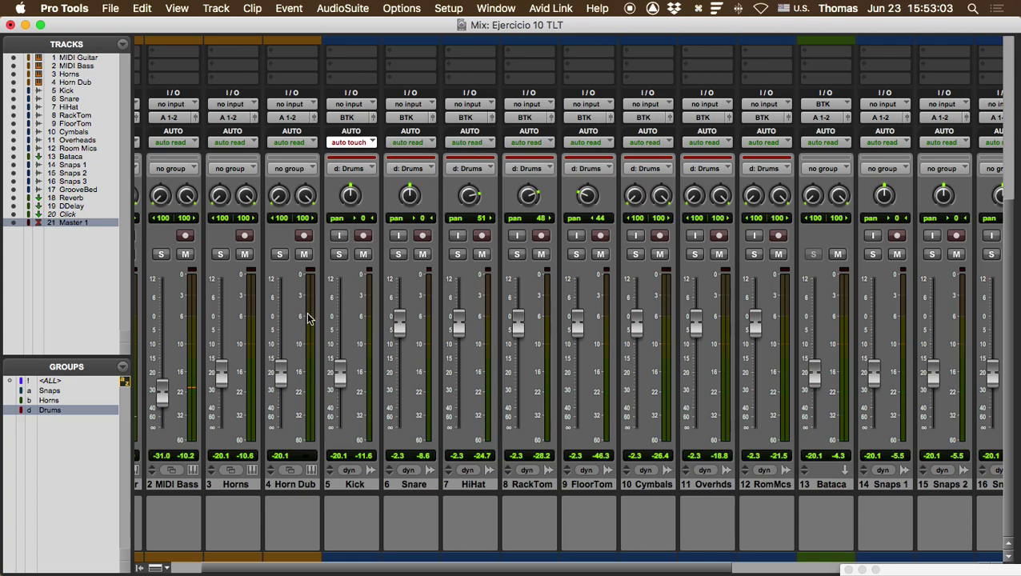
# Step: Add Automation Mode to the Drums group's linked attributes and set its tracks to touch through the Kick track
pyautogui.rightClick(72, 414)
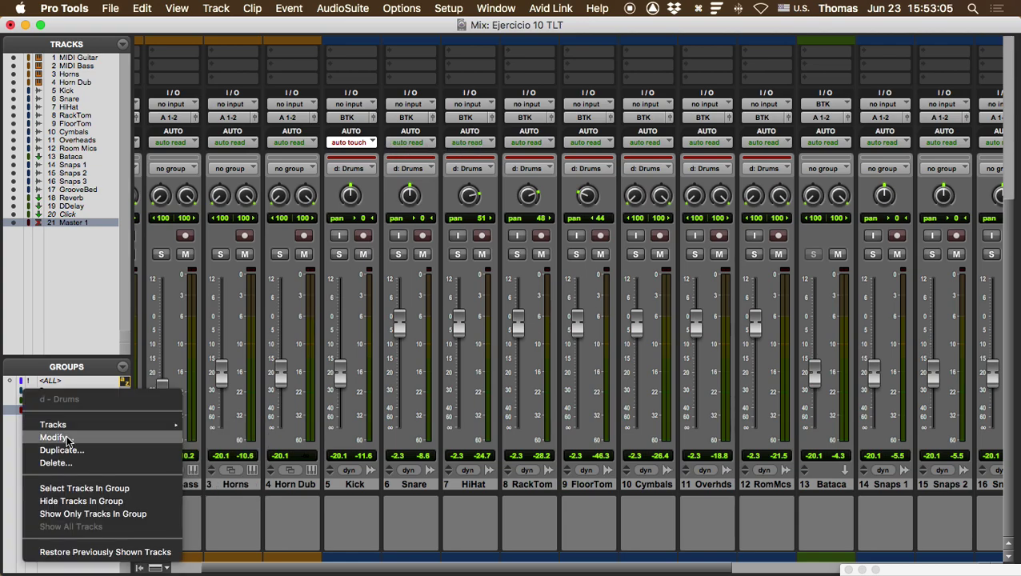
pyautogui.click(71, 440)
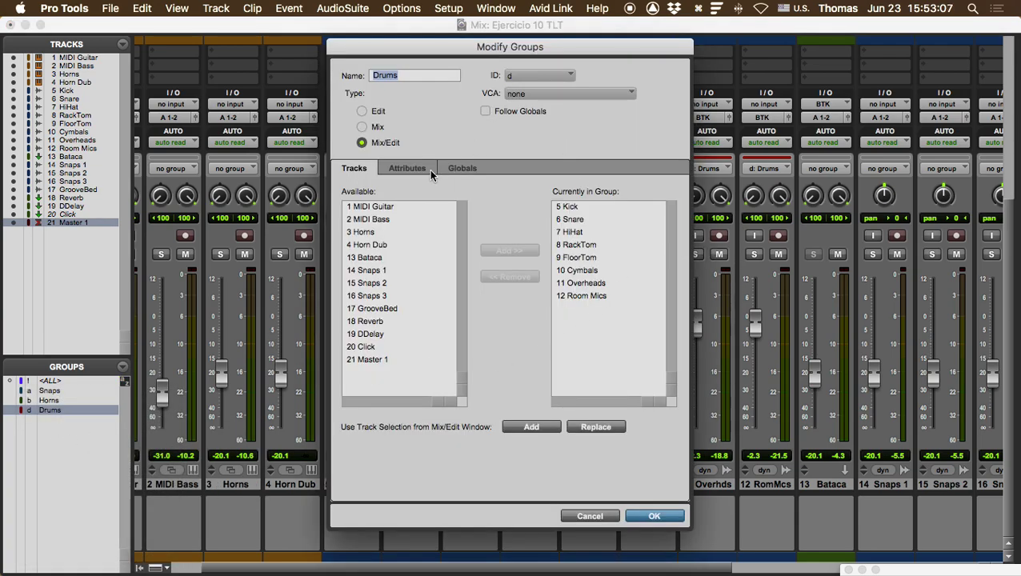
pyautogui.click(412, 172)
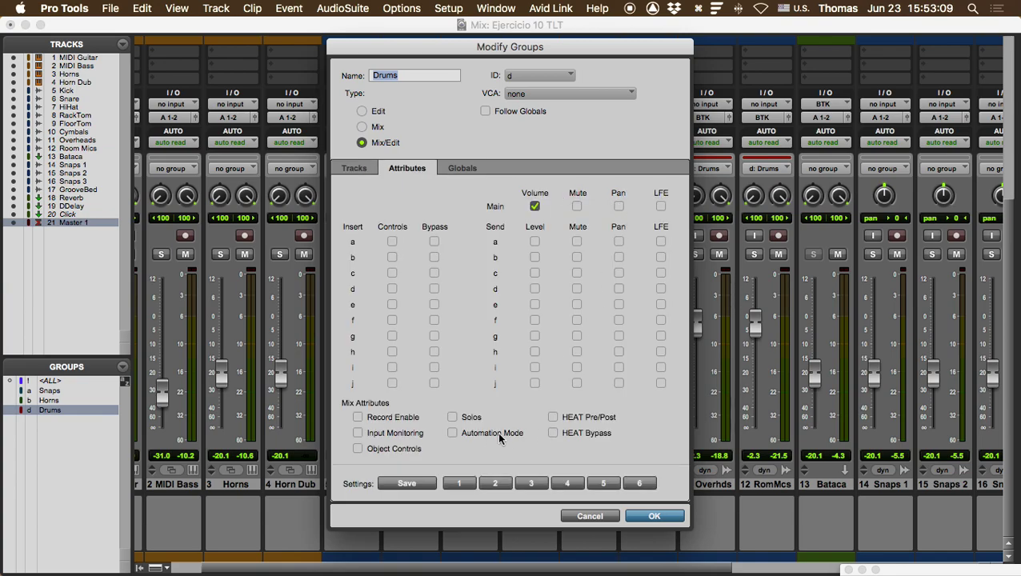
pyautogui.click(452, 433)
pyautogui.click(662, 518)
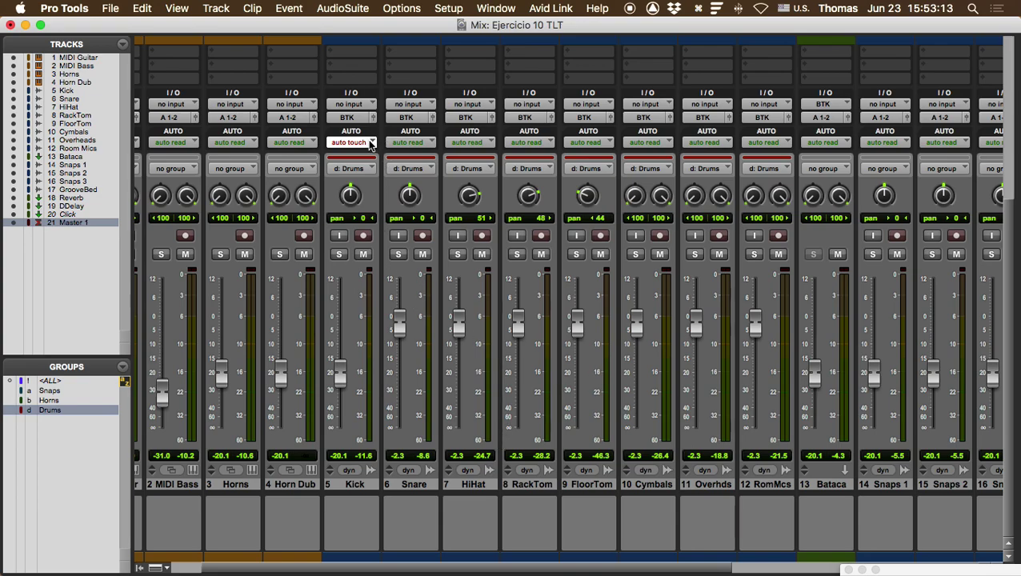
pyautogui.click(371, 141)
pyautogui.click(370, 144)
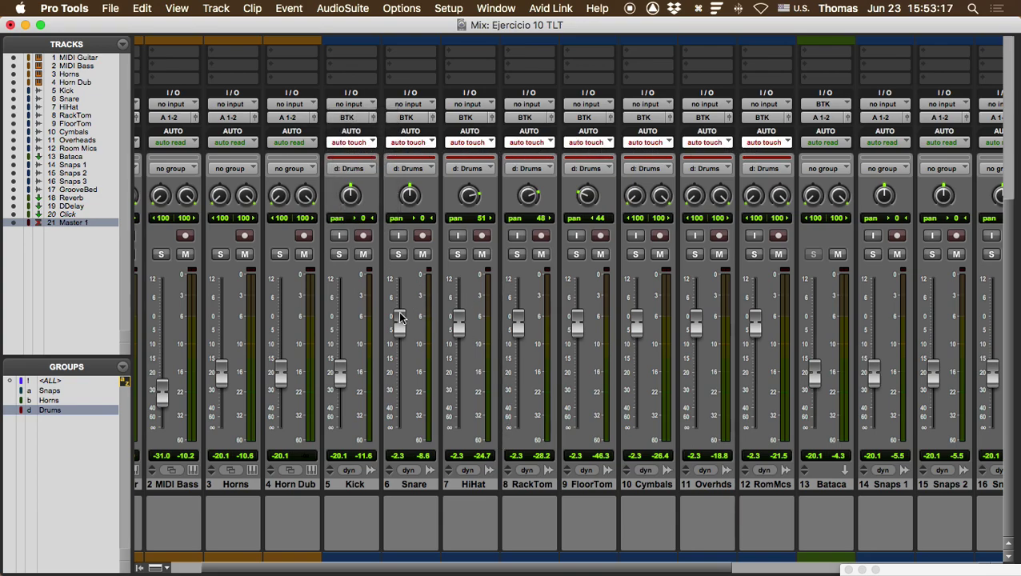
# Step: Move the grouped Drums faders during playback in touch mode, and return the group's tracks to auto read
pyautogui.moveTo(339, 373); pyautogui.dragTo(342, 400)
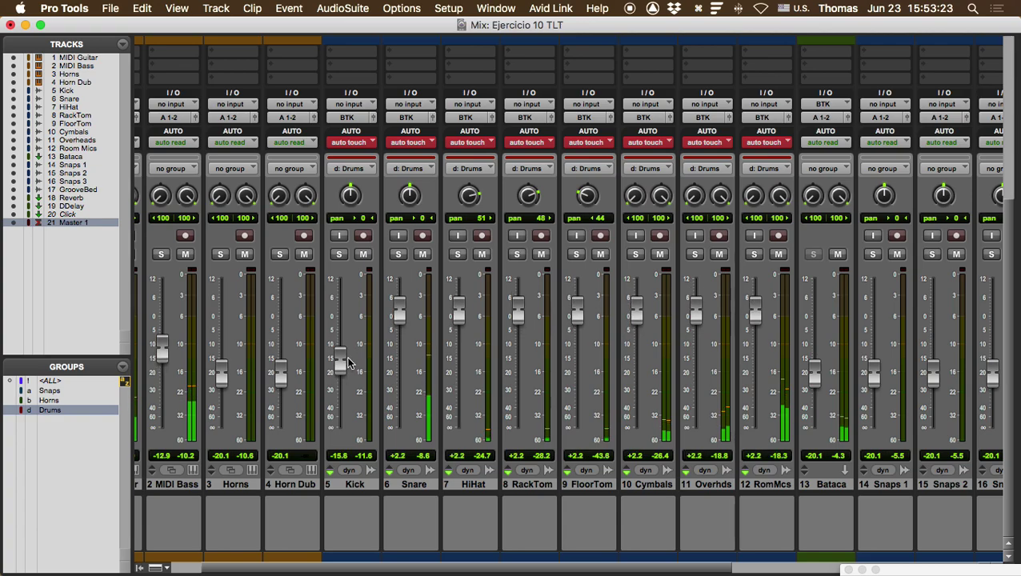
pyautogui.moveTo(464, 318)
pyautogui.mouseDown()
pyautogui.moveTo(458, 348)
pyautogui.moveTo(459, 323)
pyautogui.mouseUp()
pyautogui.moveTo(579, 321); pyautogui.dragTo(573, 346)
pyautogui.moveTo(637, 324); pyautogui.dragTo(638, 348)
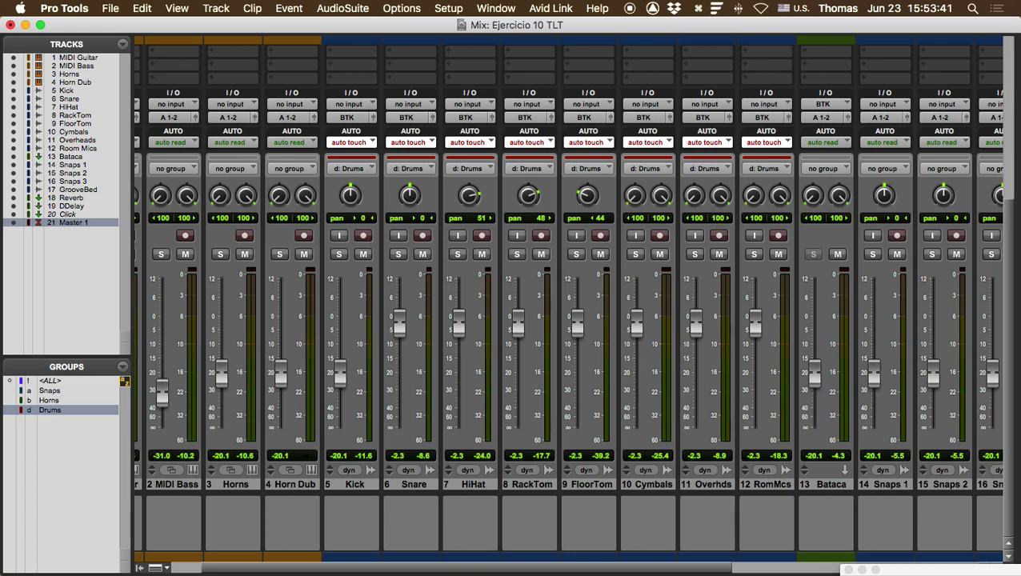
pyautogui.click(360, 141)
pyautogui.click(357, 132)
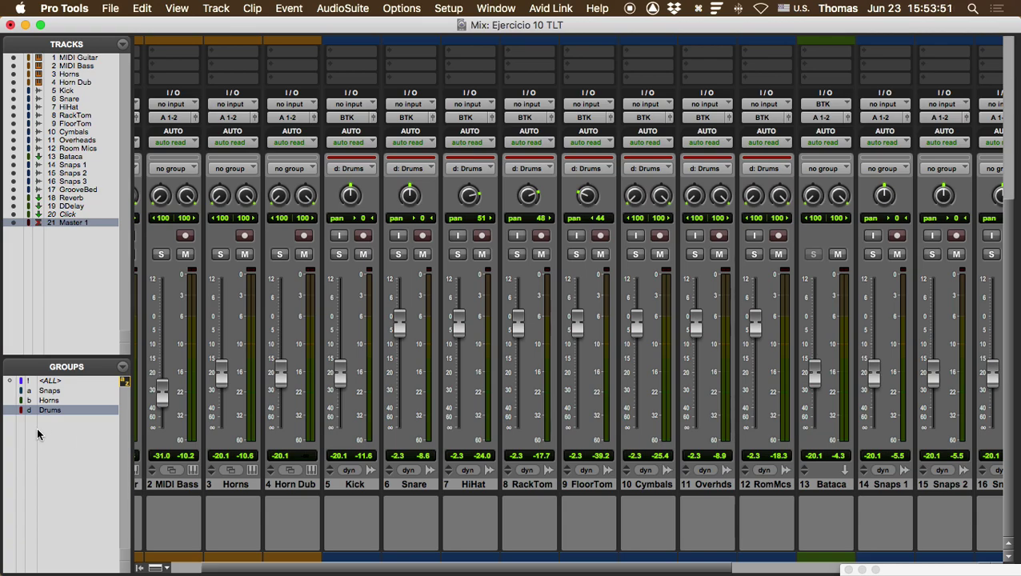
# Step: Examine the POW-r Dither settings on the Master 1 track and close the plug-in window
pyautogui.hscroll(3, 518, 392)
pyautogui.hscroll(5, 517, 392)
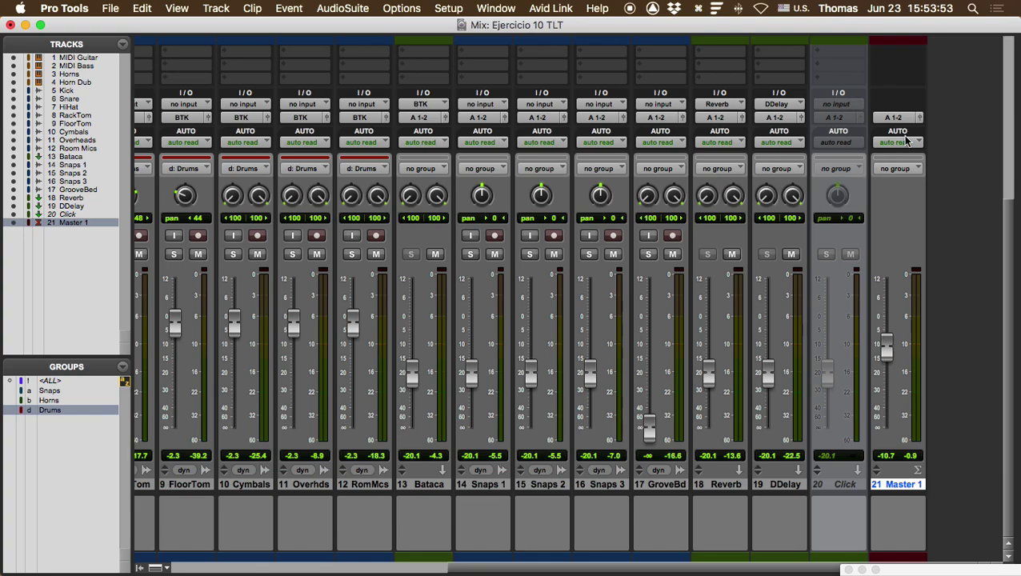
pyautogui.scroll(5, 905, 140)
pyautogui.click(897, 210)
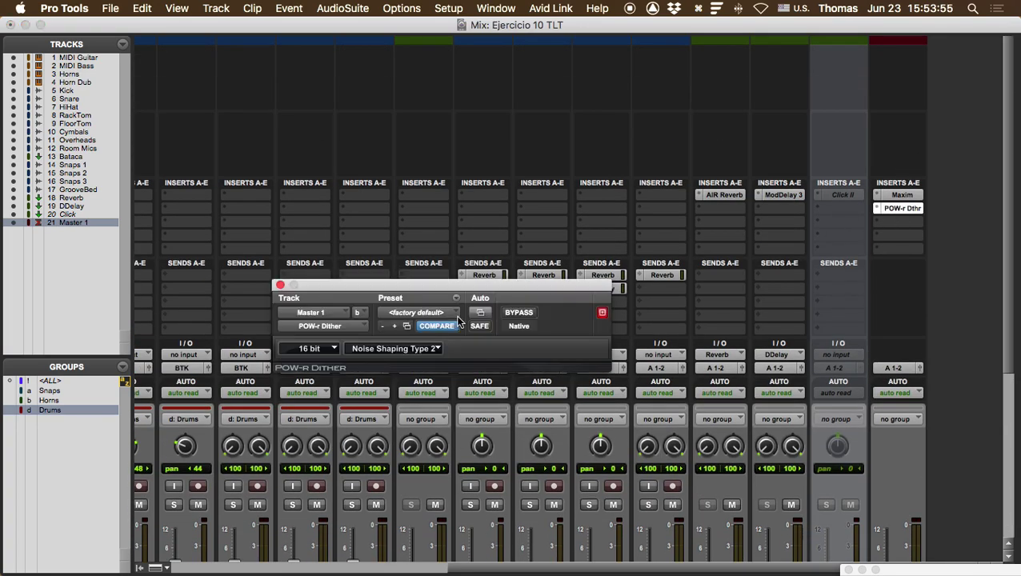
pyautogui.moveTo(384, 290); pyautogui.dragTo(350, 236)
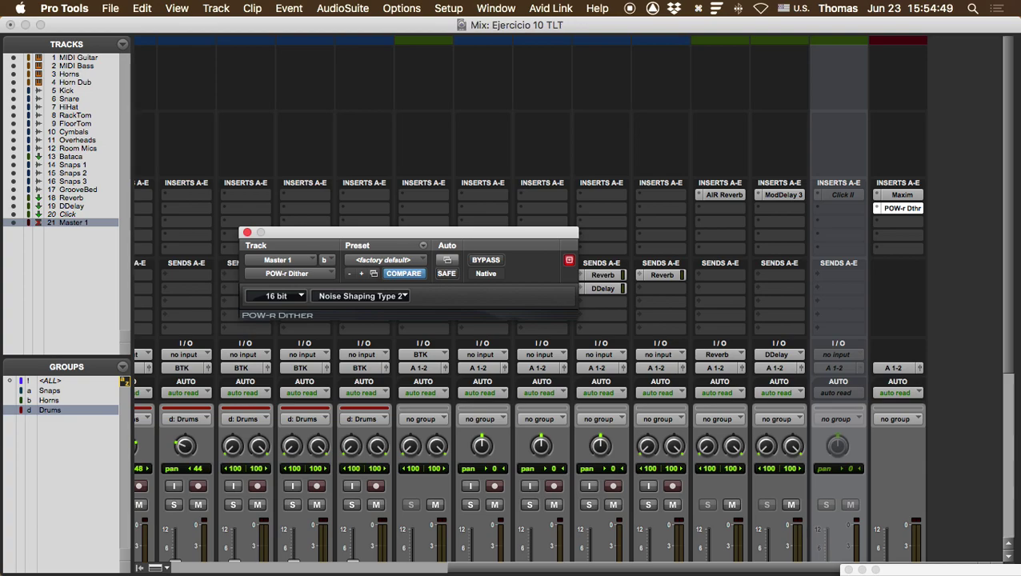
pyautogui.click(247, 233)
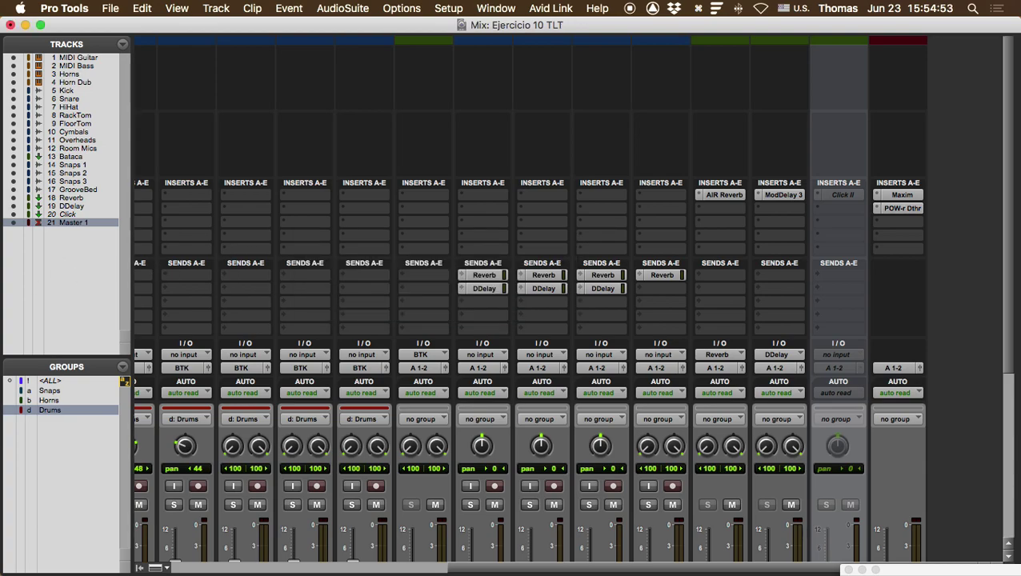
# Step: Save the session from the Edit window under the new name "Ejercicio 10 TLT para guardar"
pyautogui.press('super+equal')
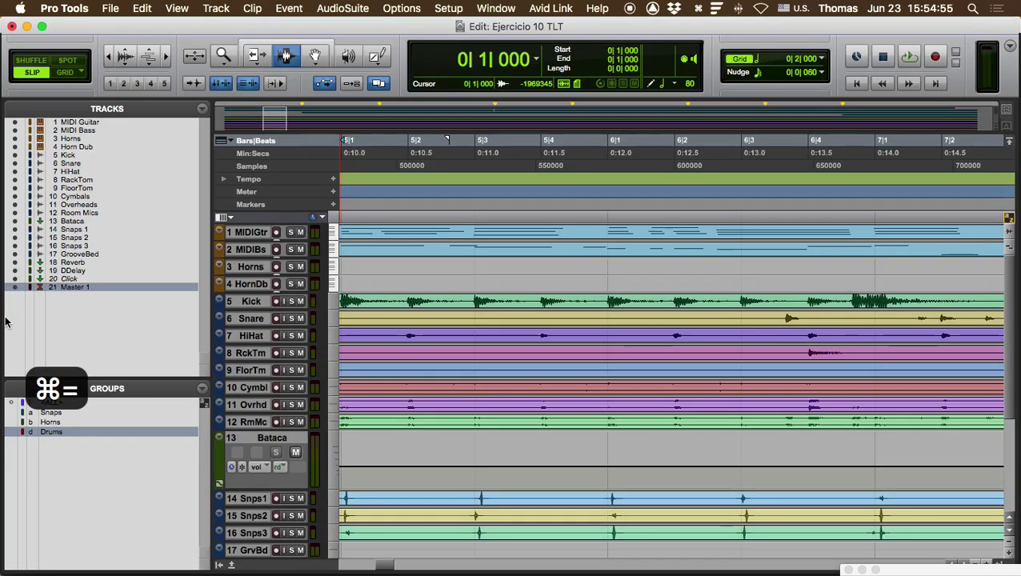
pyautogui.click(112, 10)
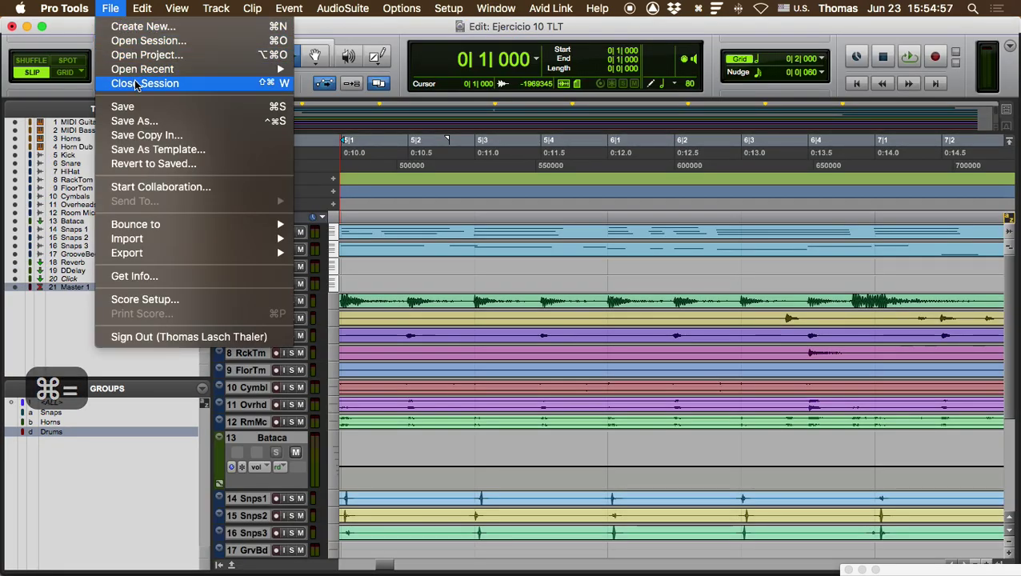
pyautogui.click(136, 120)
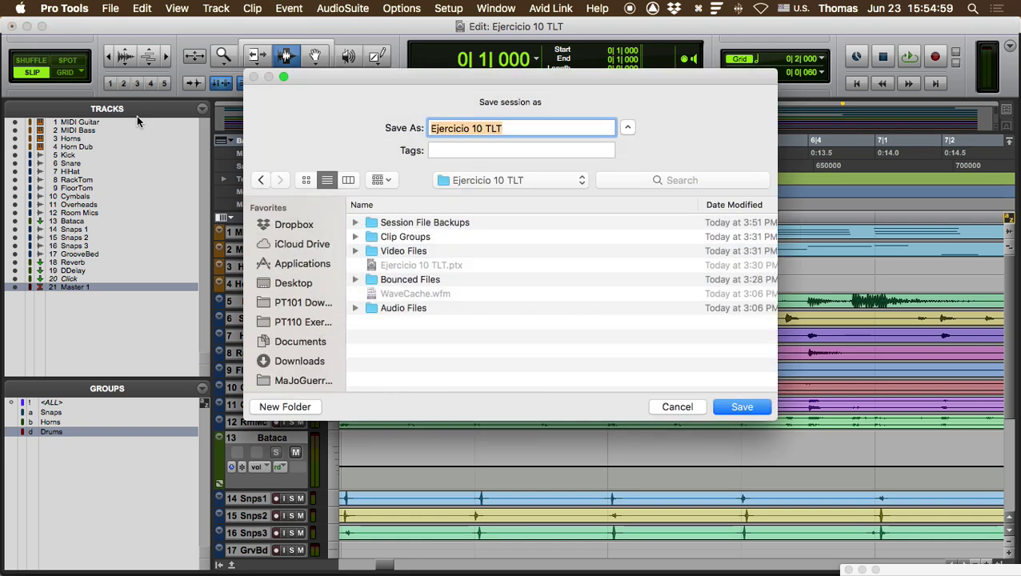
pyautogui.press('Right')
pyautogui.write('para guardar')
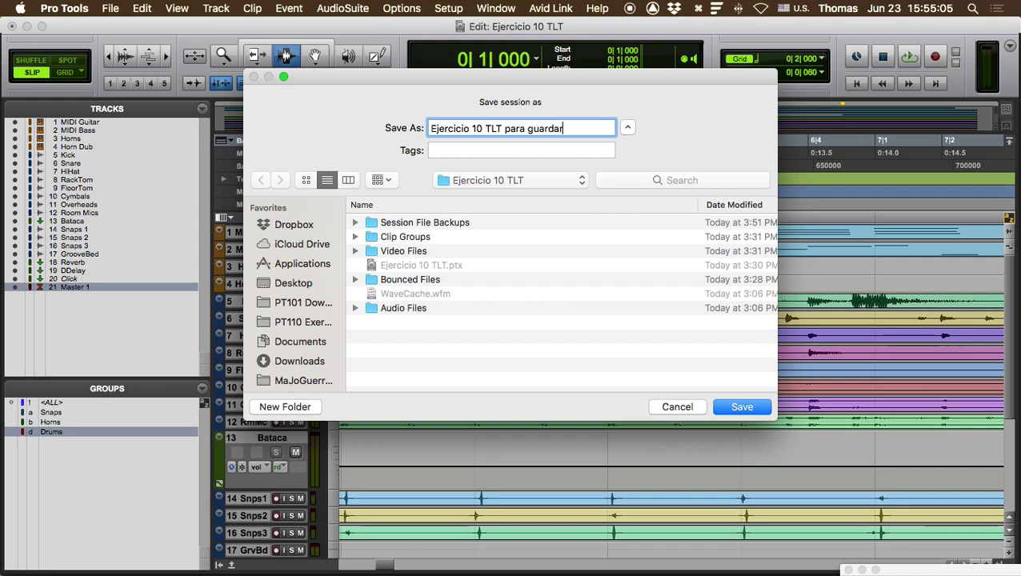
pyautogui.press('Return')
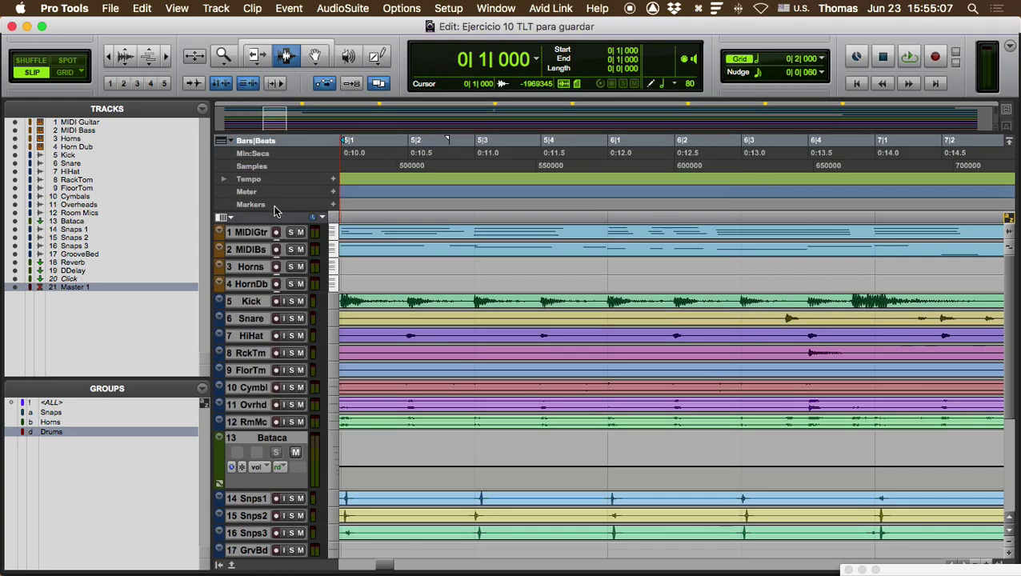
# Step: Hide the Tracks and Groups lists and zoom the timeline out to show the whole song
pyautogui.click(219, 565)
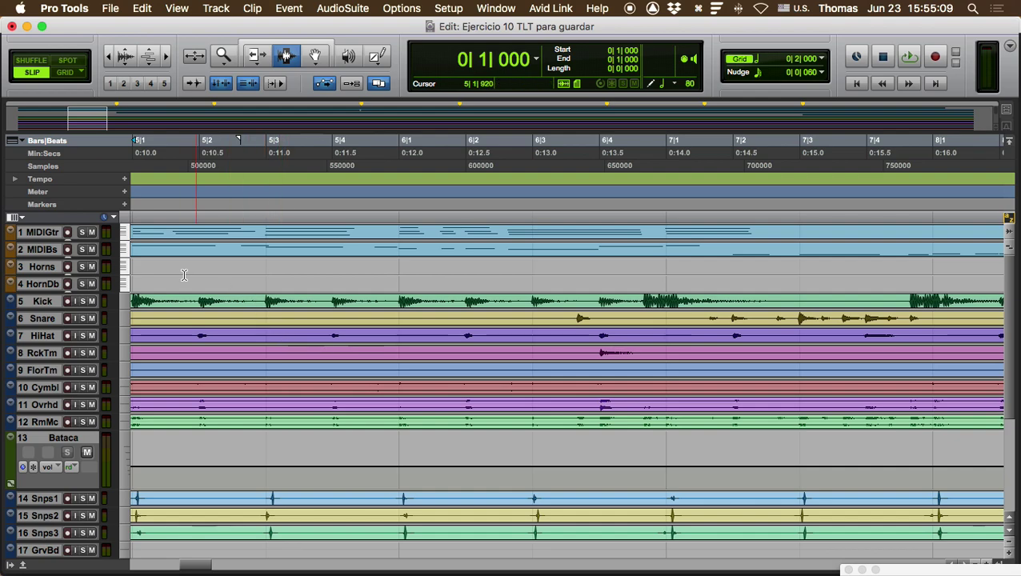
pyautogui.press('super+bracketleft')
pyautogui.press('super+bracketleft')
pyautogui.press('super+bracketleft')
pyautogui.press('super+bracketleft')
pyautogui.press('super+bracketleft')
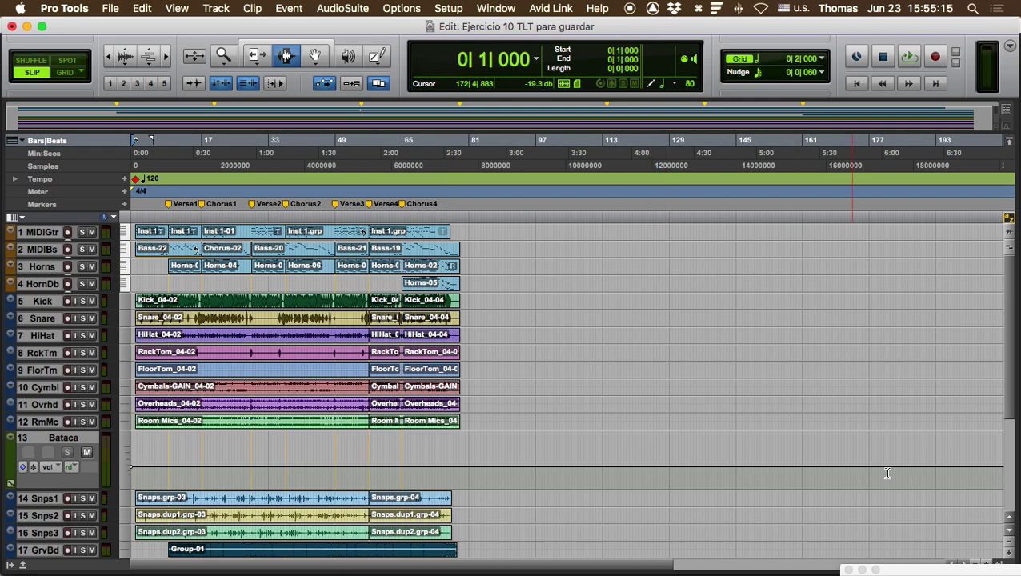
# Step: Show the Clips list and widen it enough to read the full clip names
pyautogui.moveTo(985, 570); pyautogui.dragTo(645, 423)
pyautogui.click(513, 421)
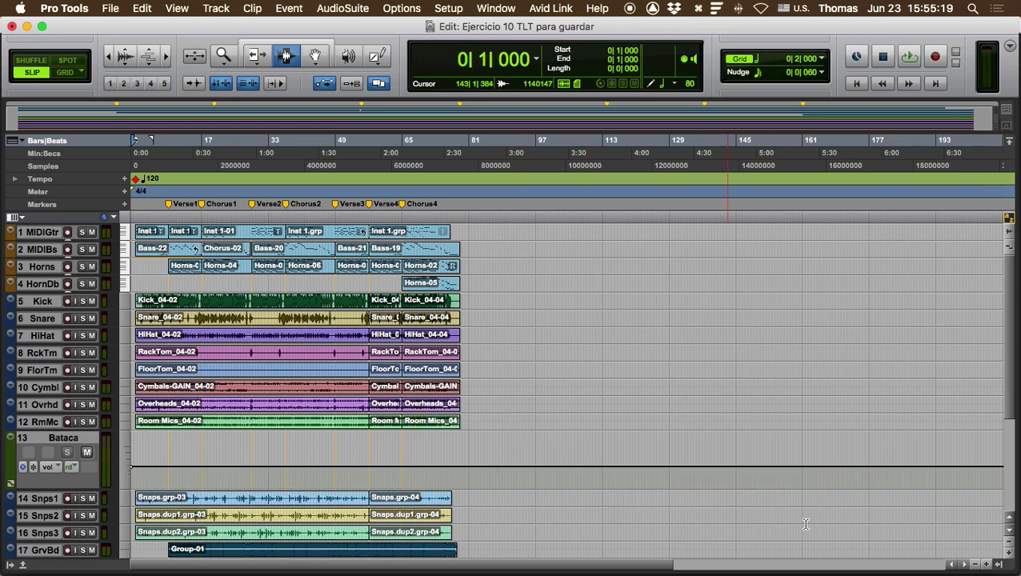
pyautogui.click(998, 564)
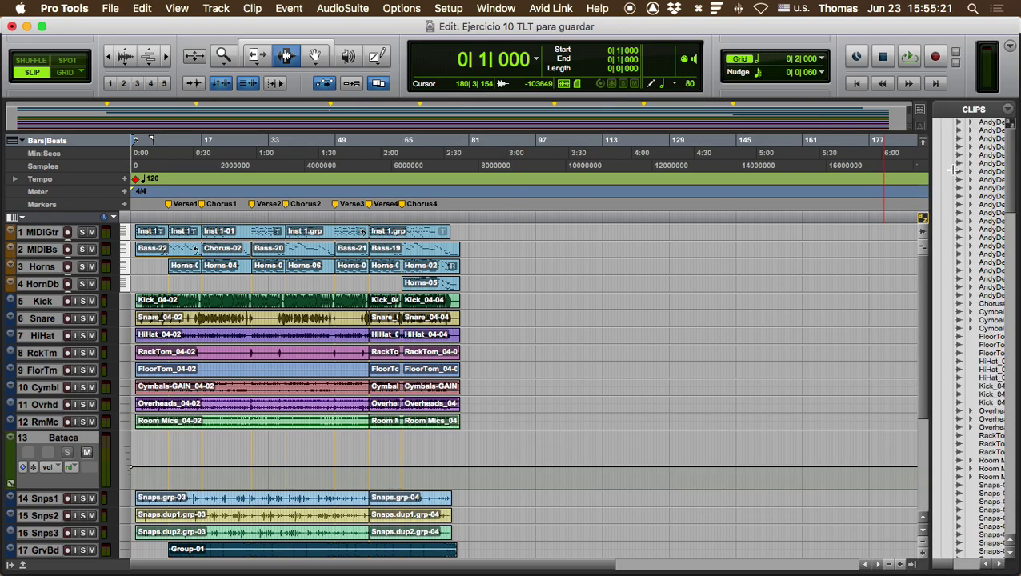
pyautogui.moveTo(762, 188); pyautogui.dragTo(763, 188)
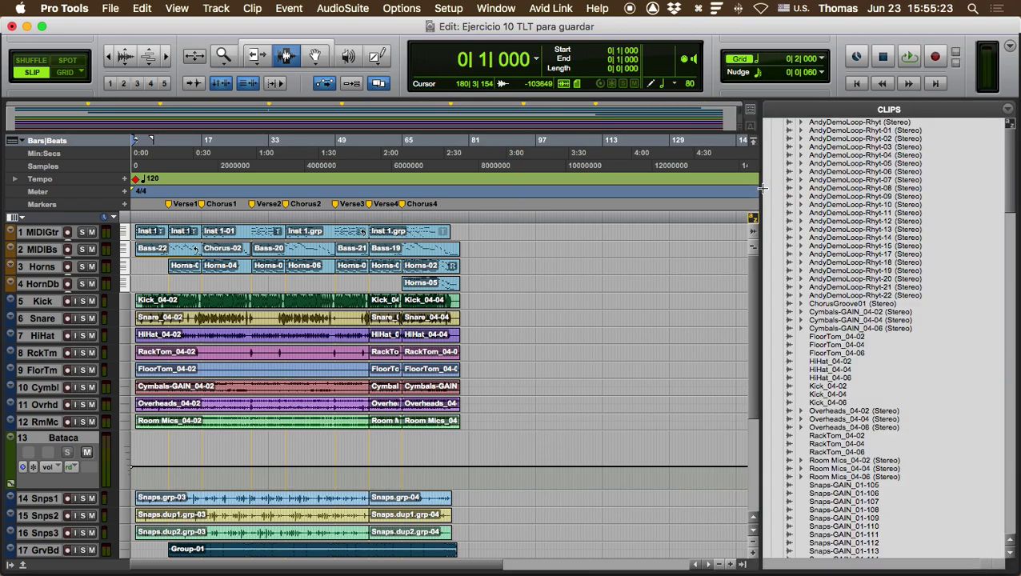
# Step: Select all unused clips in the Clips list and remove them from the session
pyautogui.click(1009, 109)
pyautogui.moveTo(900, 161)
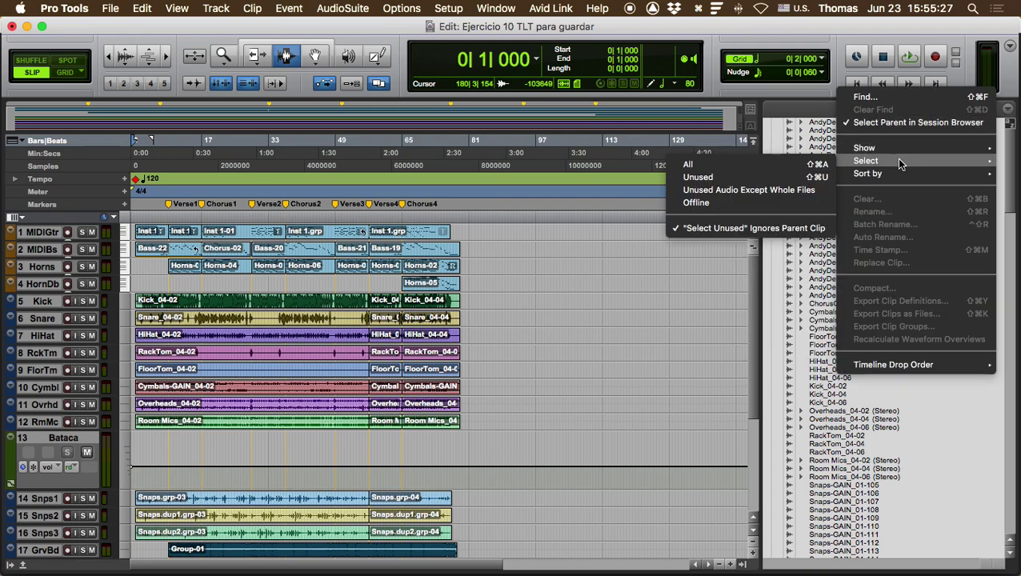
pyautogui.click(760, 179)
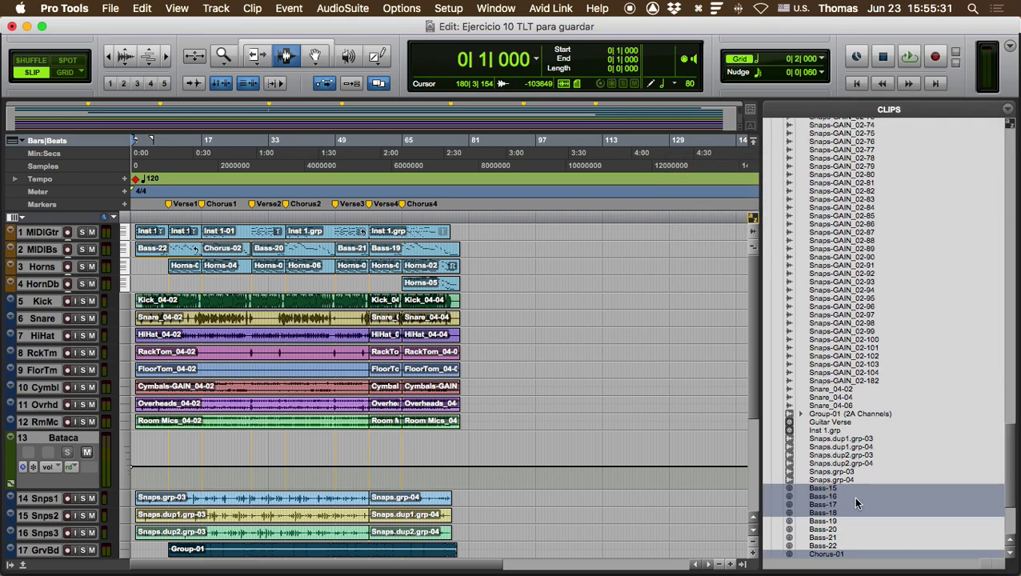
pyautogui.scroll(-5, 872, 500)
pyautogui.scroll(20, 872, 502)
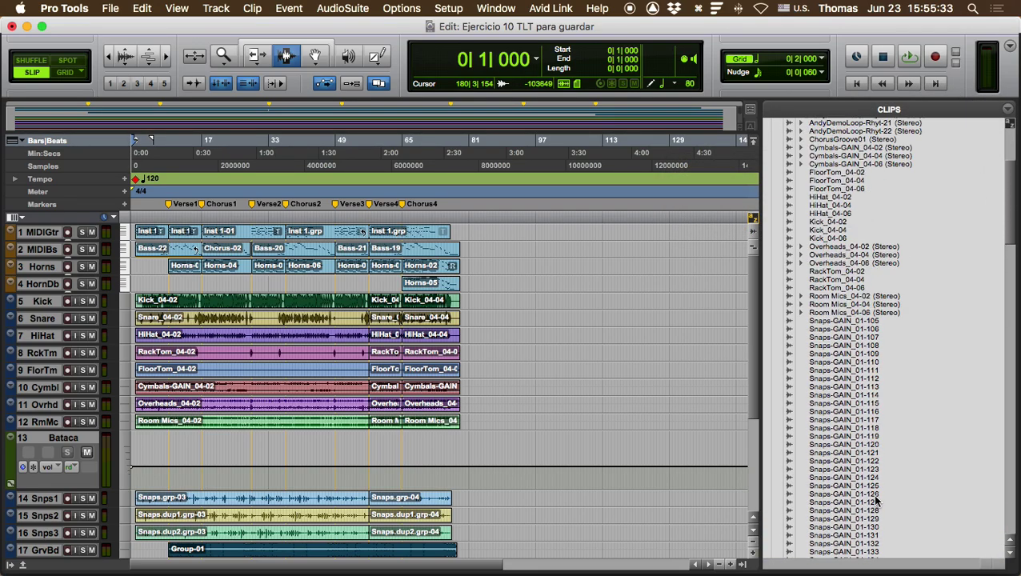
pyautogui.scroll(-20, 876, 500)
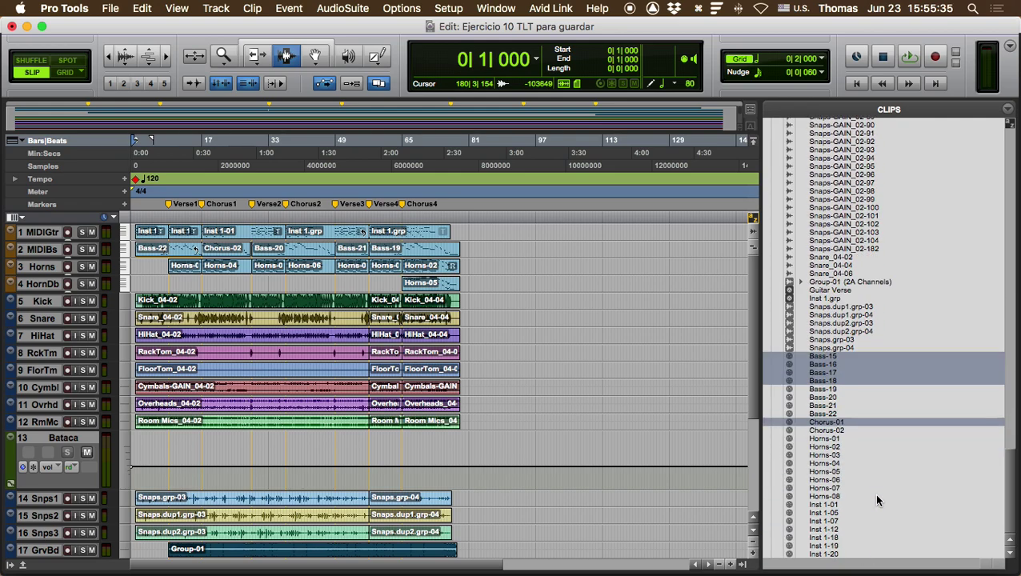
pyautogui.click(1009, 109)
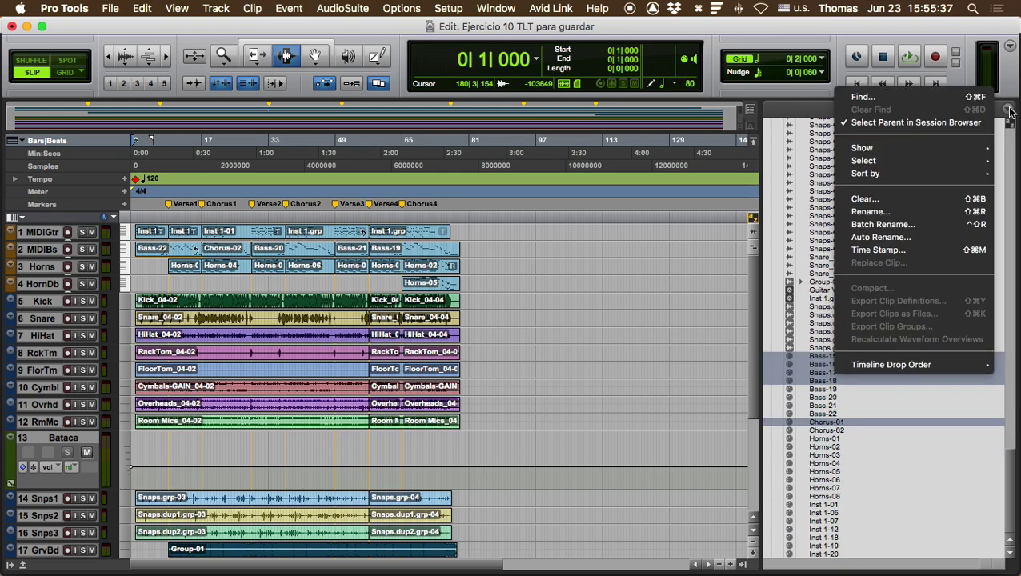
pyautogui.click(909, 202)
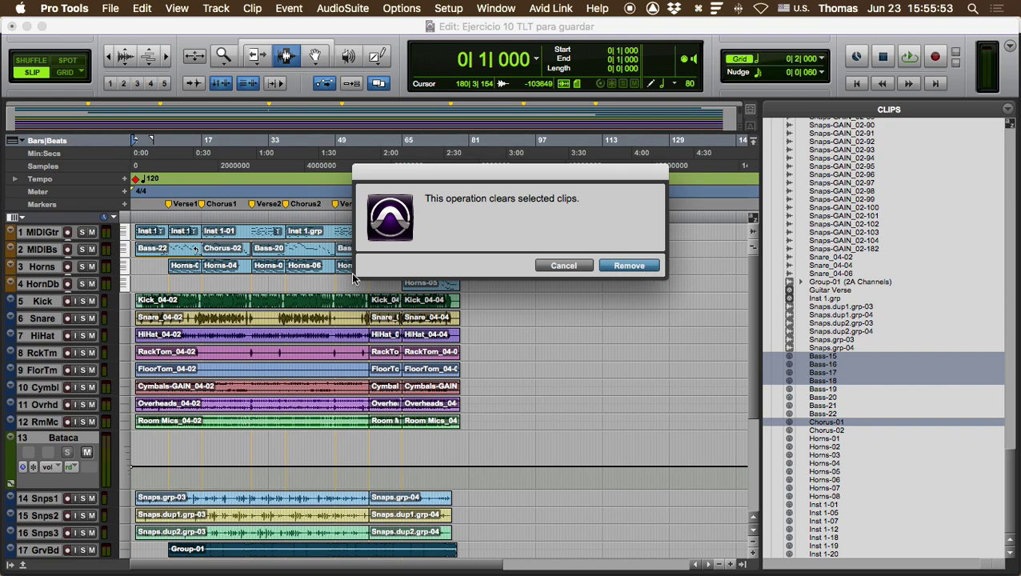
pyautogui.click(629, 265)
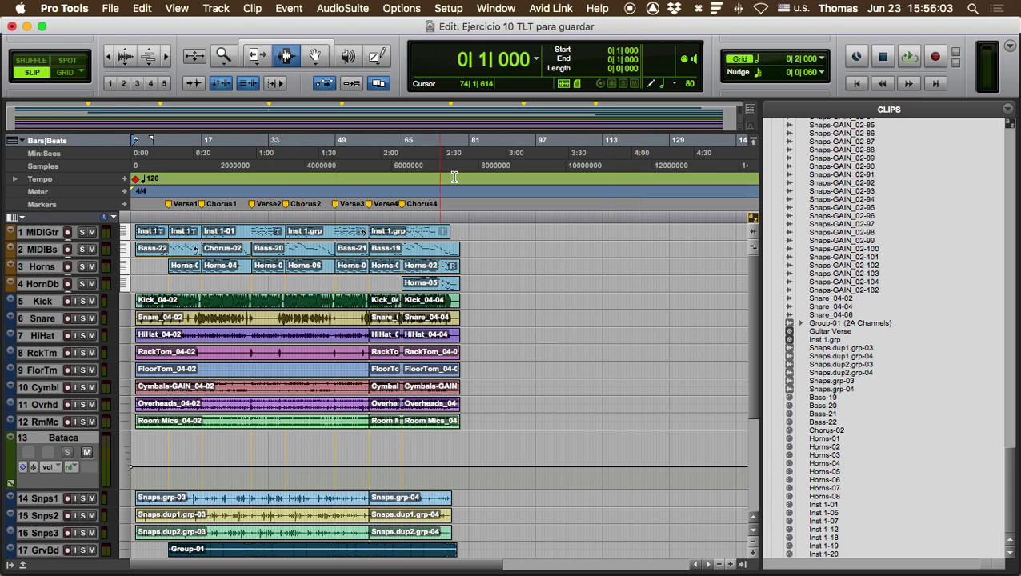
# Step: Set up a copy of the session in Session (Latest) format, with Audio Files included among the items to copy
pyautogui.click(111, 8)
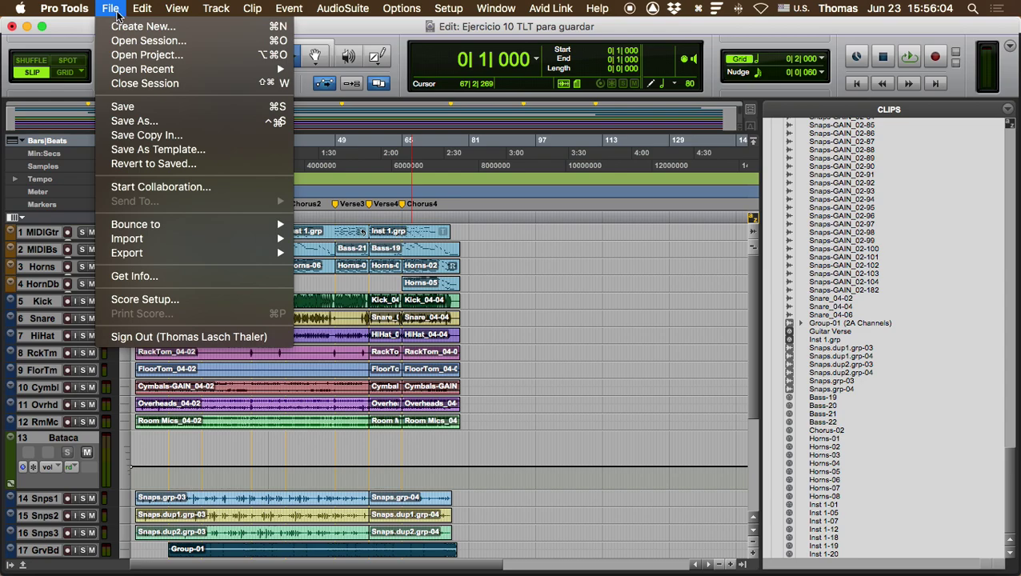
pyautogui.click(147, 136)
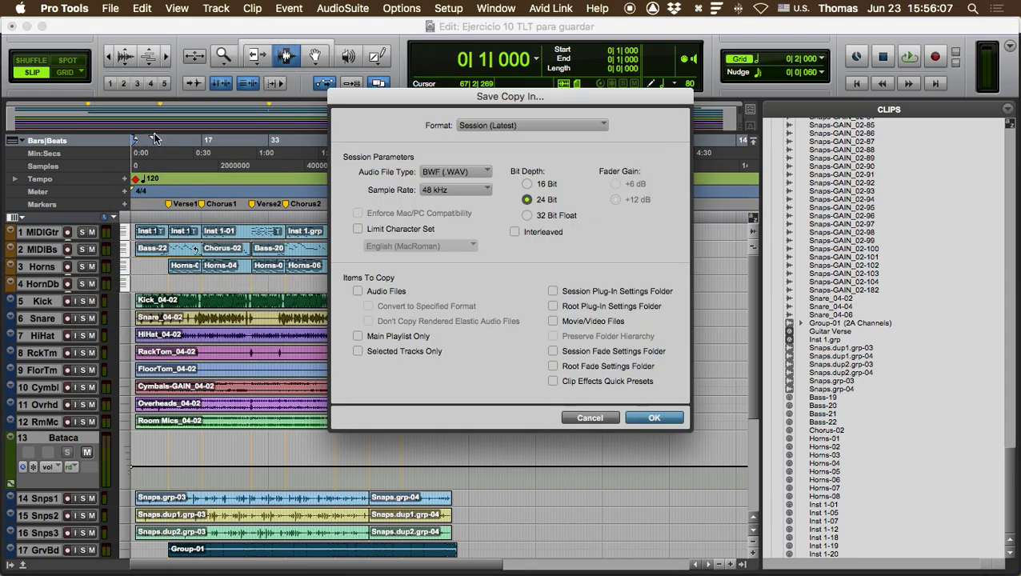
pyautogui.click(357, 292)
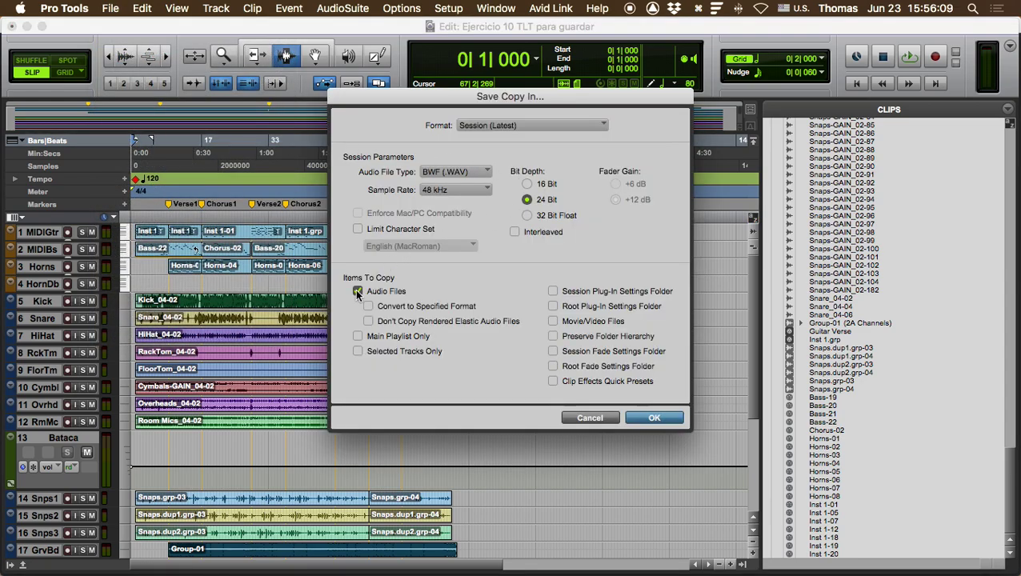
pyautogui.click(368, 320)
pyautogui.click(368, 321)
pyautogui.click(658, 418)
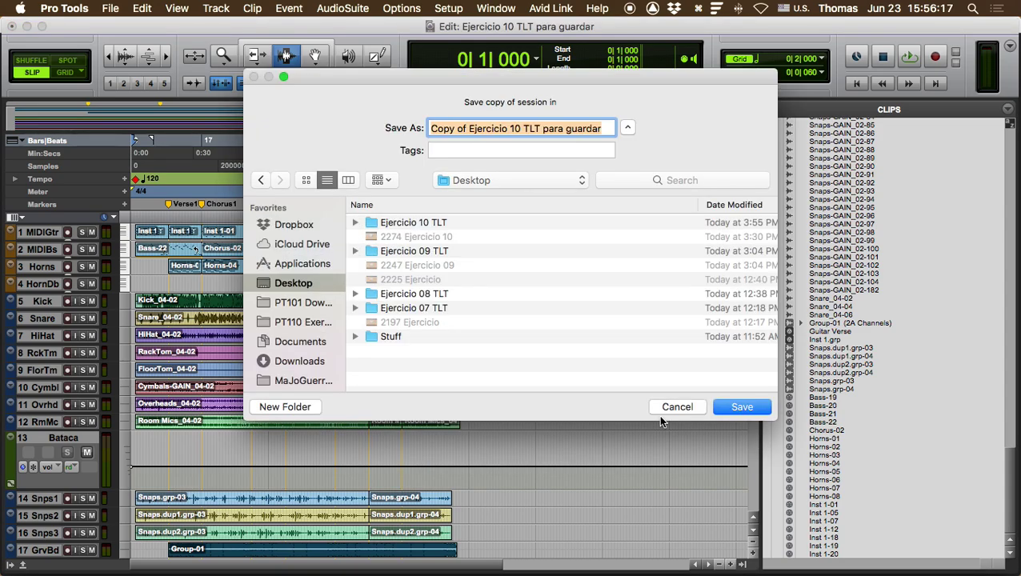
# Step: Name the session copy "Version Definitiva" and save it on the Desktop
pyautogui.click(464, 128)
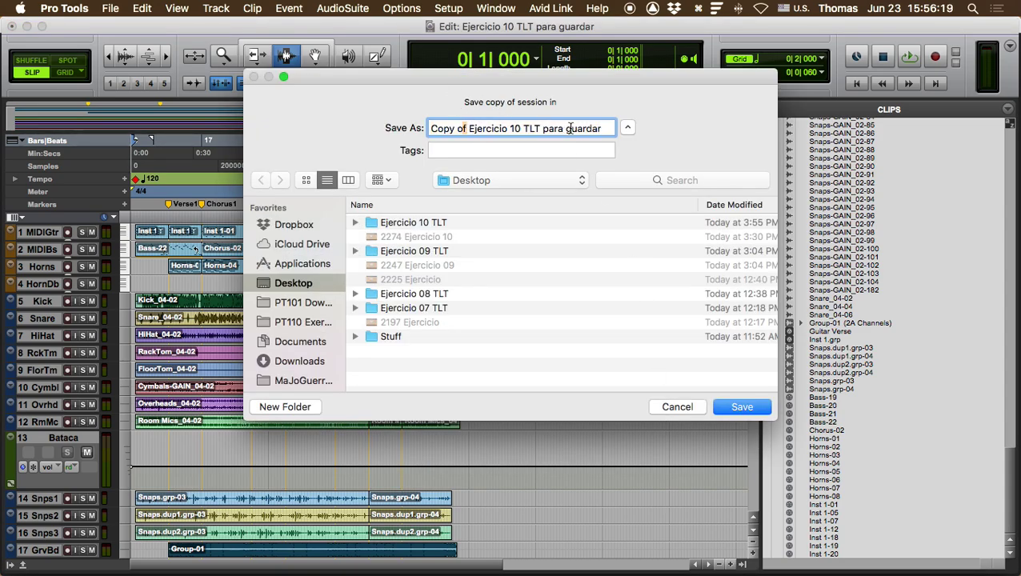
pyautogui.moveTo(606, 128); pyautogui.dragTo(430, 128)
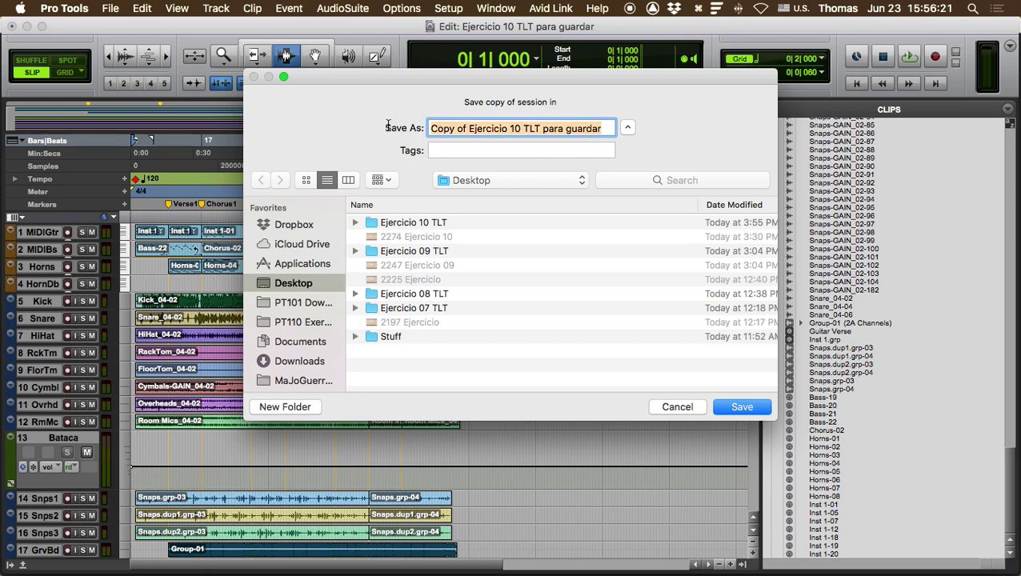
pyautogui.write('Version')
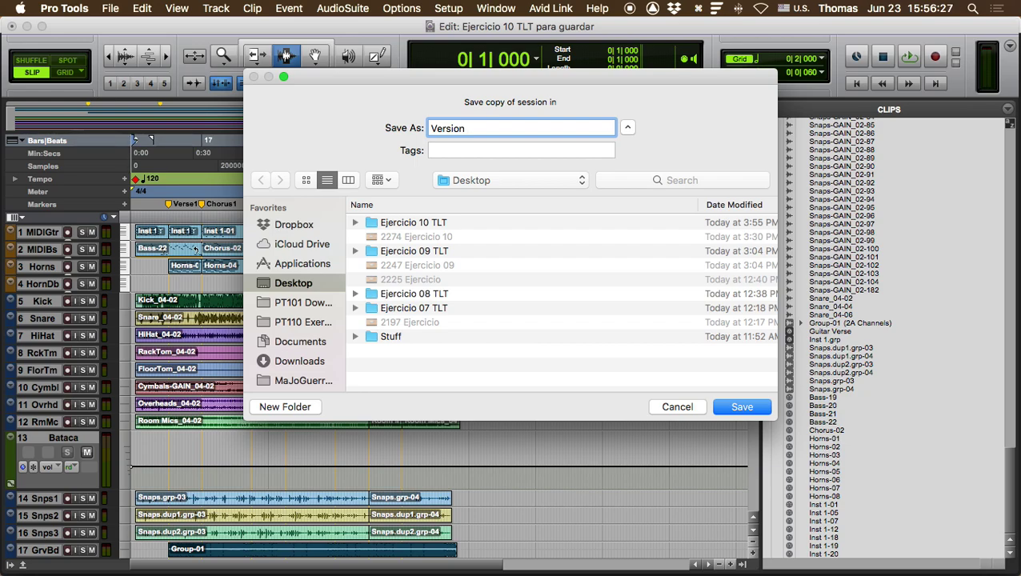
pyautogui.write('Definitiva')
pyautogui.press('Return')
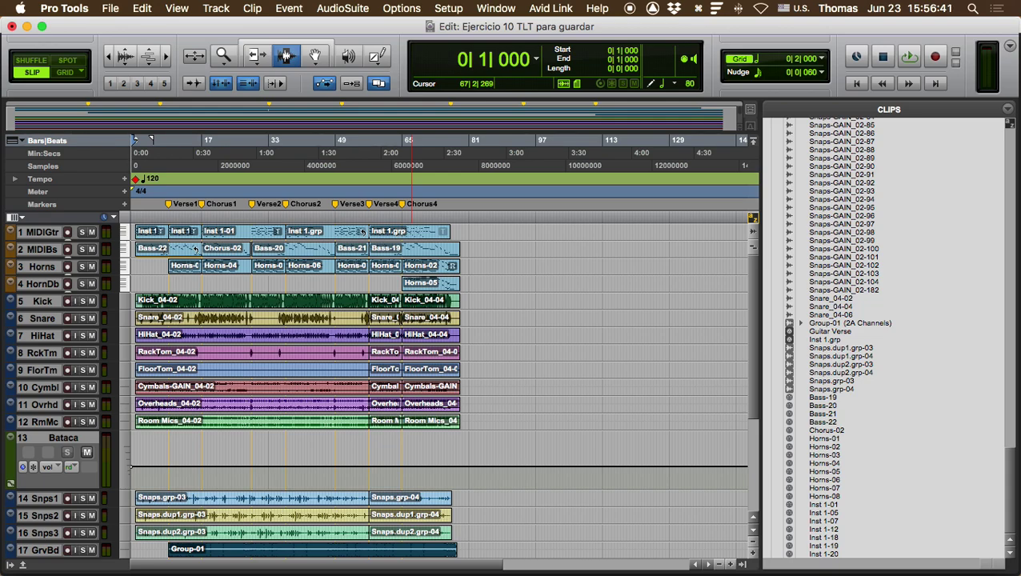
# Step: Save the current session and close it
pyautogui.hscroll(5, 525, 229)
pyautogui.scroll(-1, 525, 229)
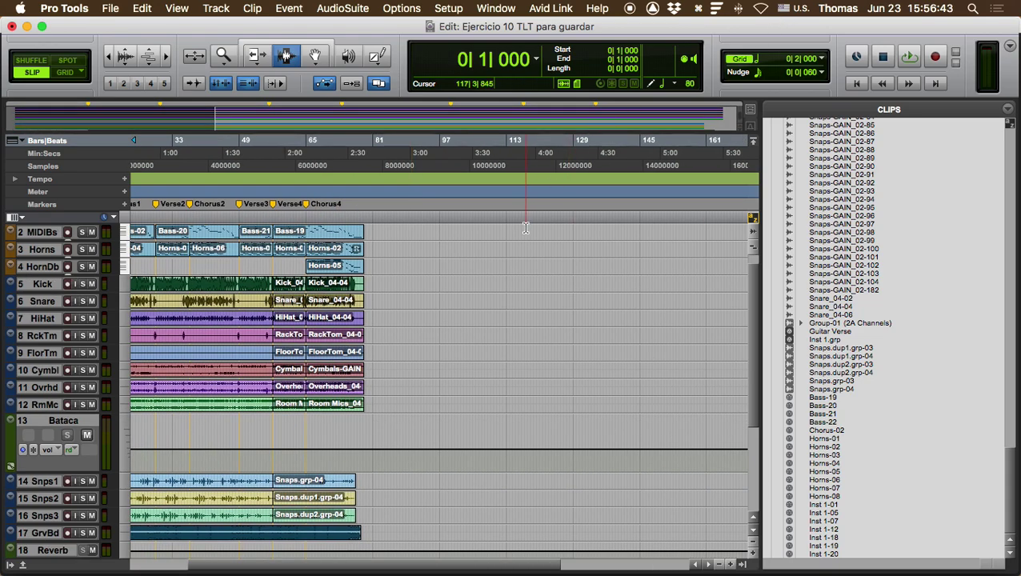
pyautogui.press('super+s')
pyautogui.press('shift+super+w')
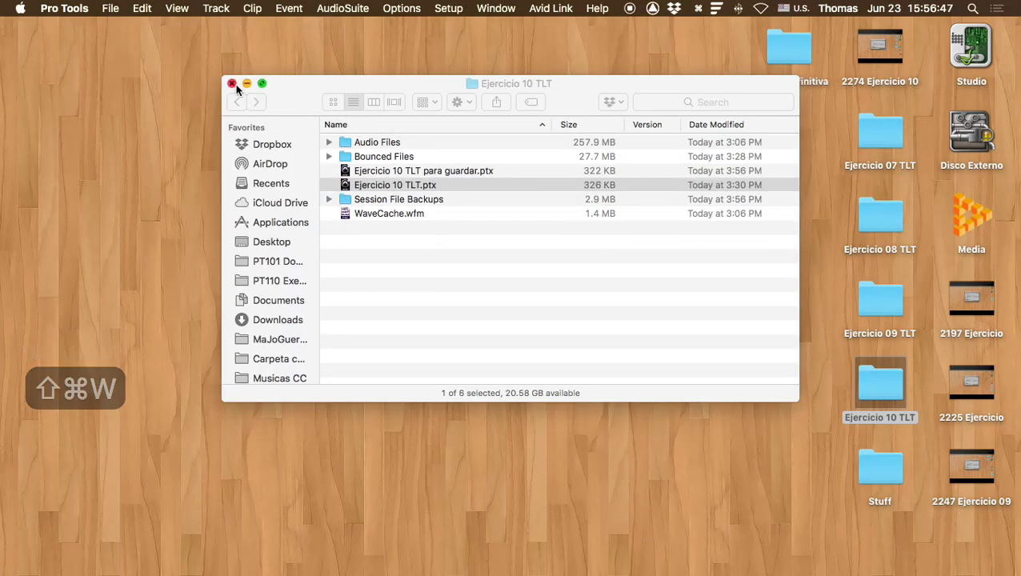
# Step: Close the "Ejercicio 10 TLT" folder window and open the session from the "Version Definitiva" folder on the Desktop
pyautogui.click(233, 84)
pyautogui.doubleClick(801, 50)
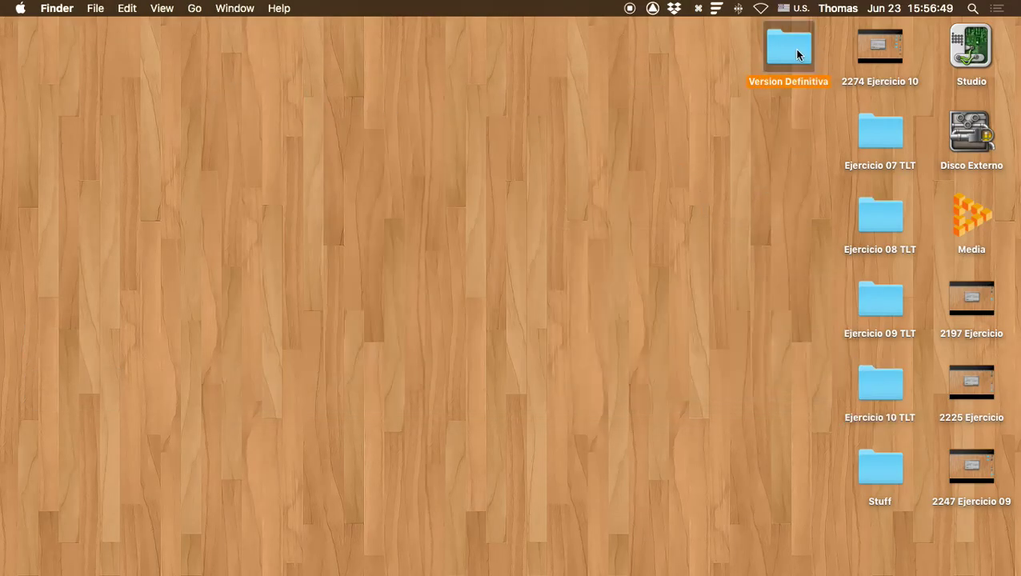
pyautogui.moveTo(515, 99); pyautogui.dragTo(452, 98)
pyautogui.doubleClick(337, 157)
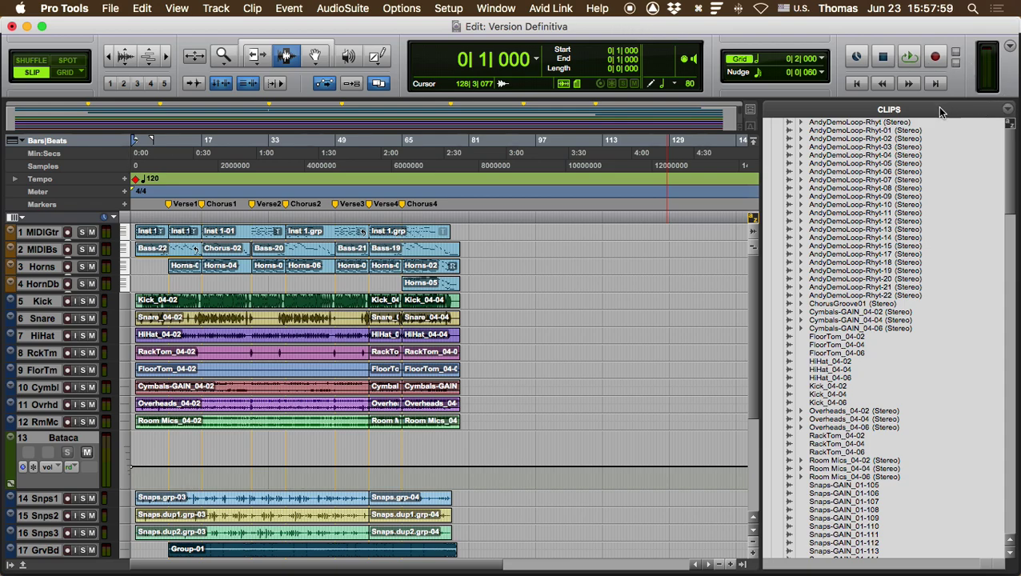
# Step: Select all clips in the Clips list and compact their audio files with 1000 milliseconds of padding
pyautogui.click(1007, 115)
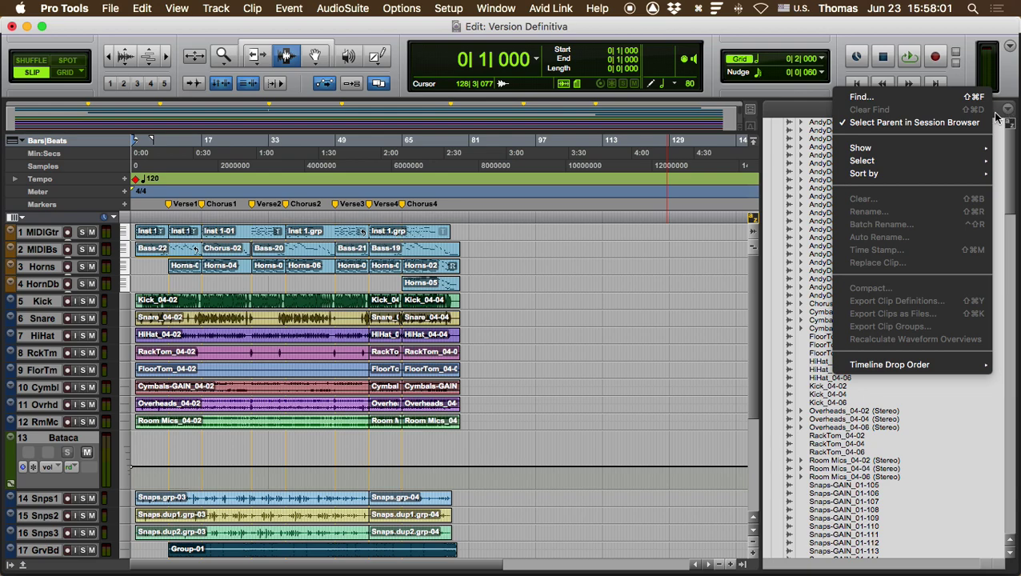
pyautogui.moveTo(909, 166)
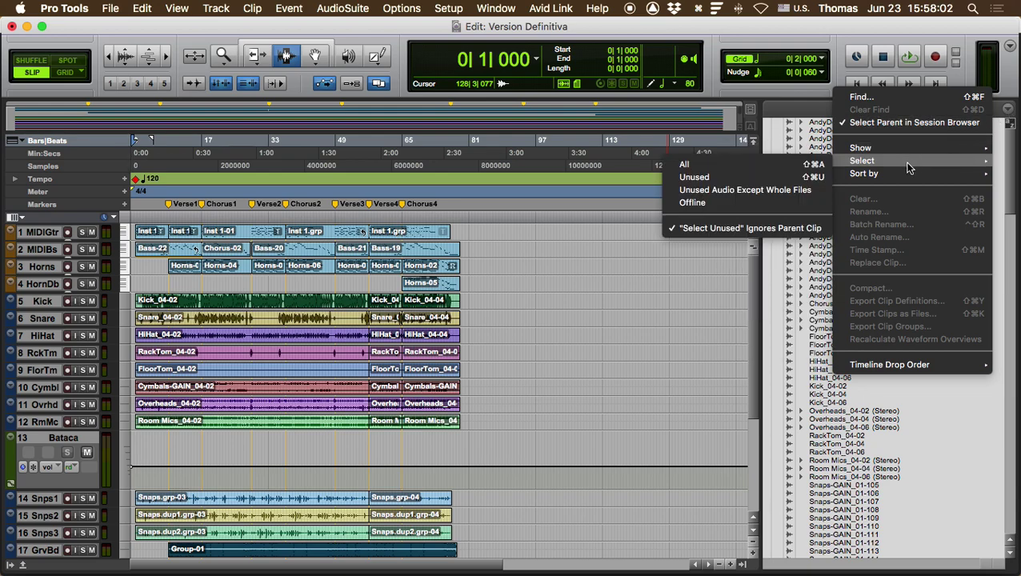
pyautogui.click(762, 170)
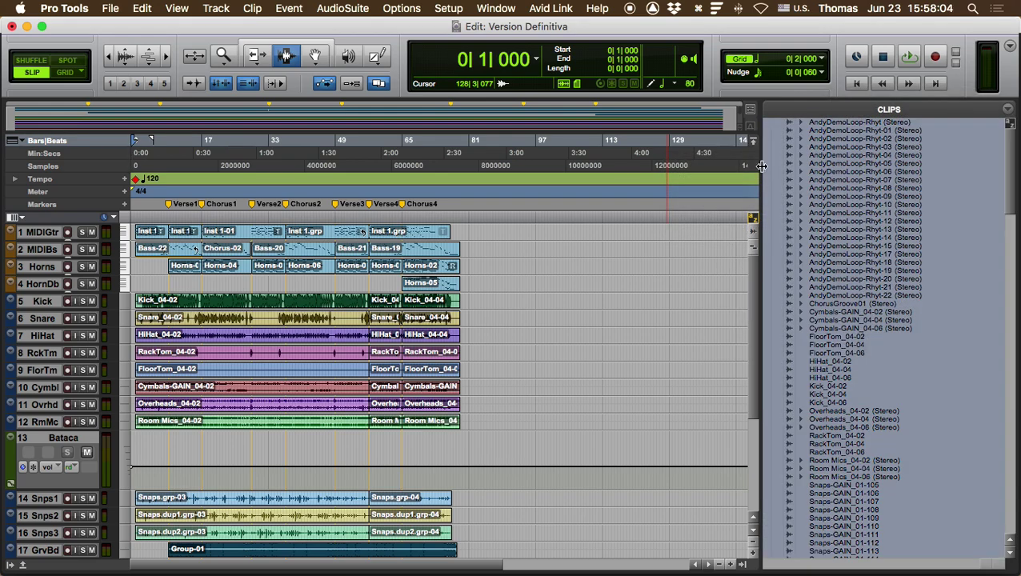
pyautogui.click(1010, 112)
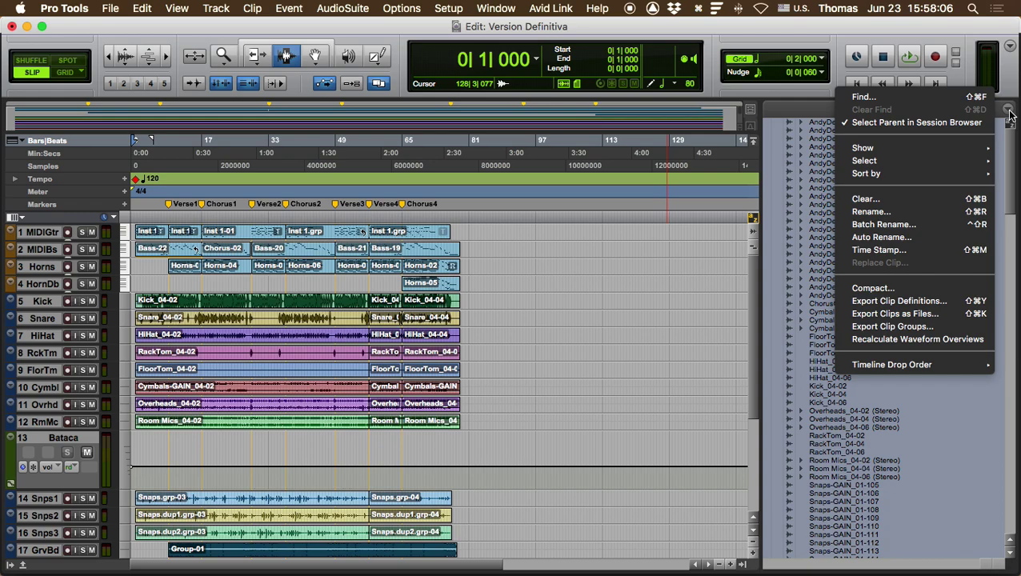
pyautogui.click(910, 290)
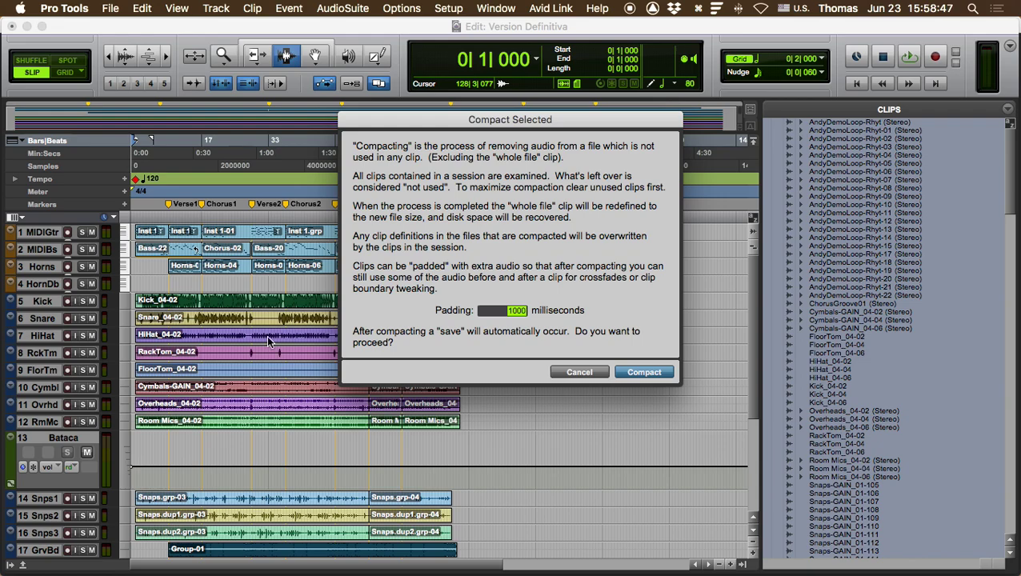
pyautogui.click(647, 373)
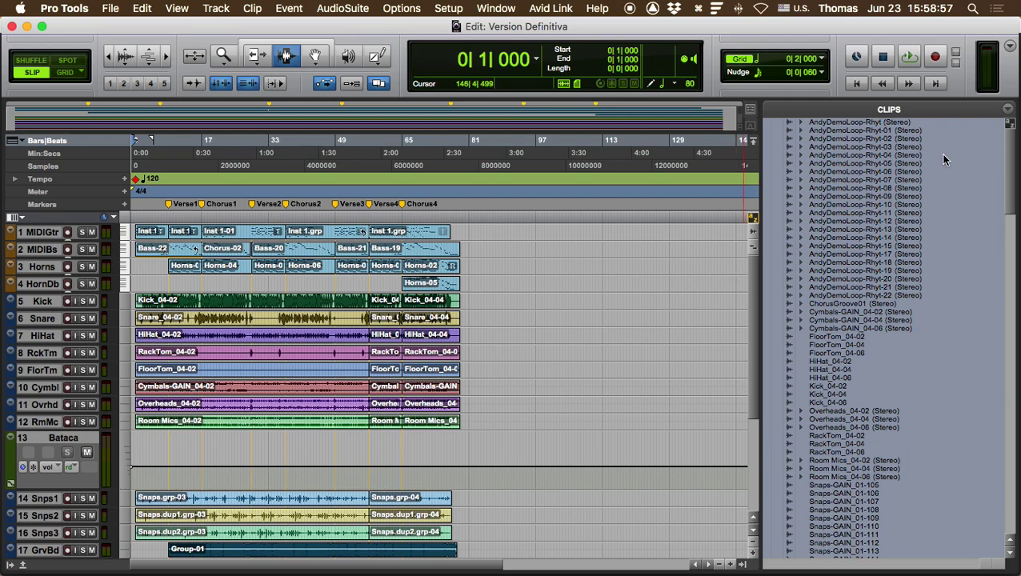
# Step: Deselect the clips, return the edit cursor to the start of the session and hide the Clips list
pyautogui.moveTo(759, 180); pyautogui.dragTo(840, 177)
pyautogui.click(704, 304)
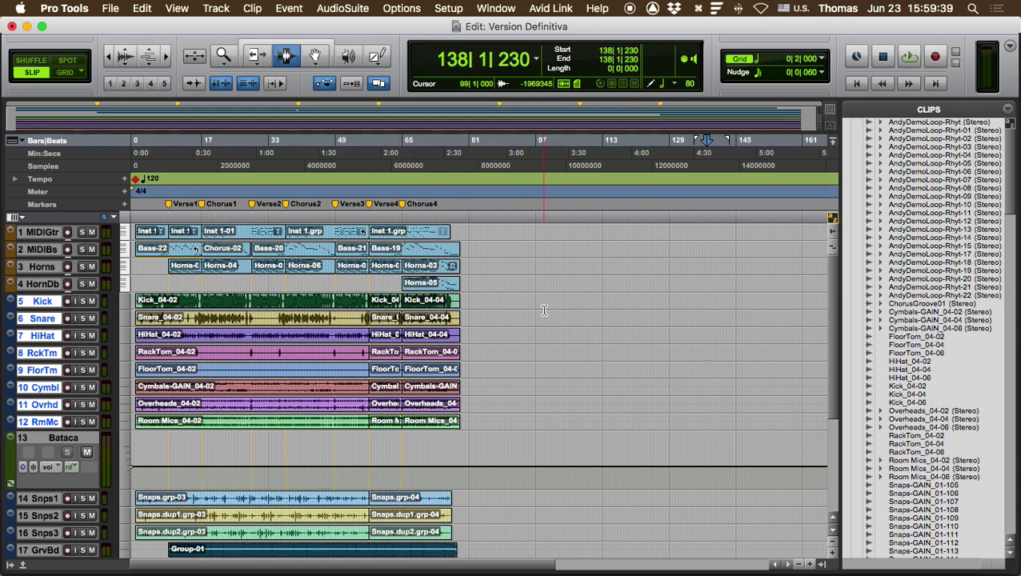
pyautogui.scroll(-3, 544, 311)
pyautogui.press('Return')
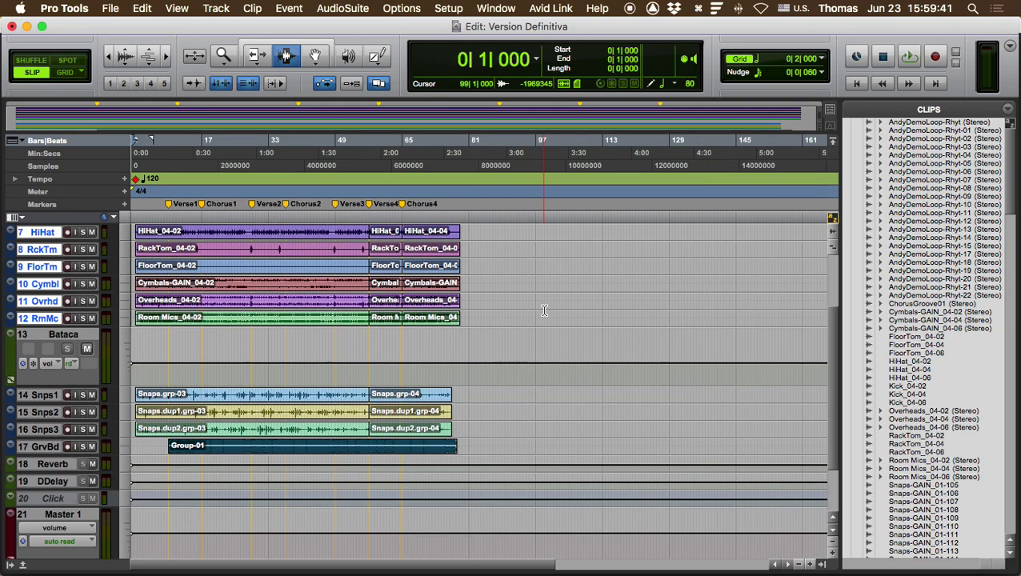
pyautogui.scroll(3, 544, 311)
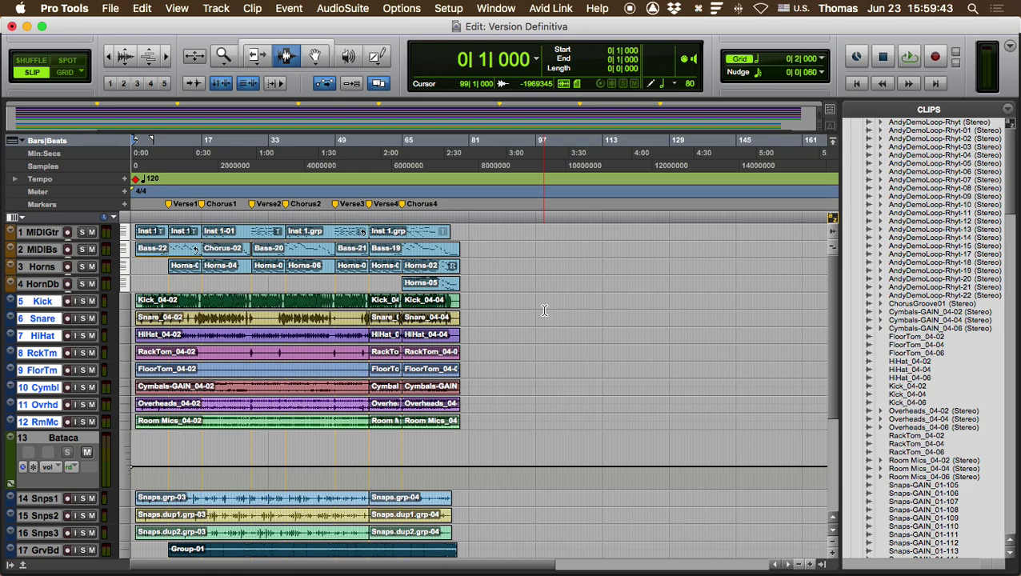
pyautogui.click(822, 565)
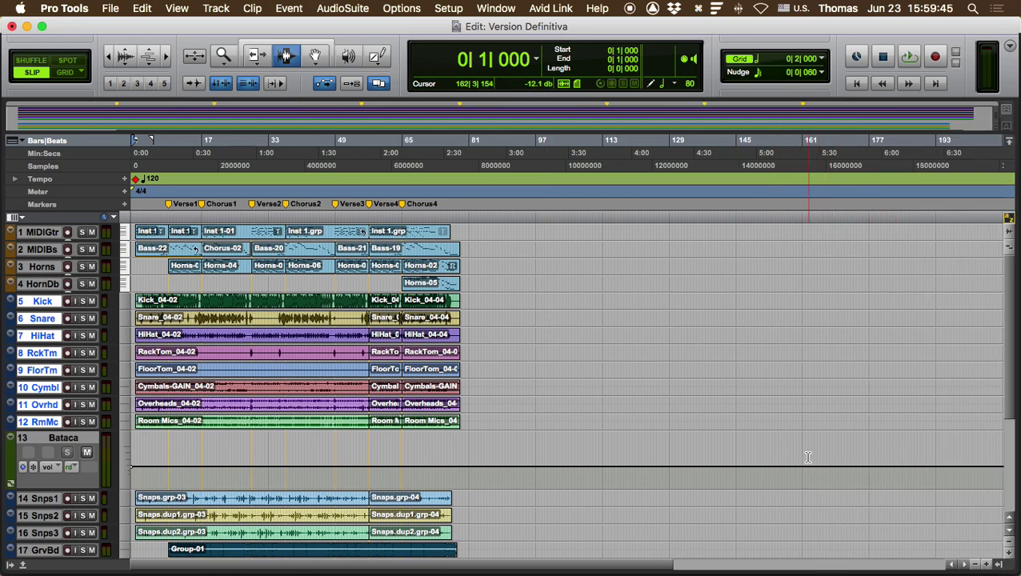